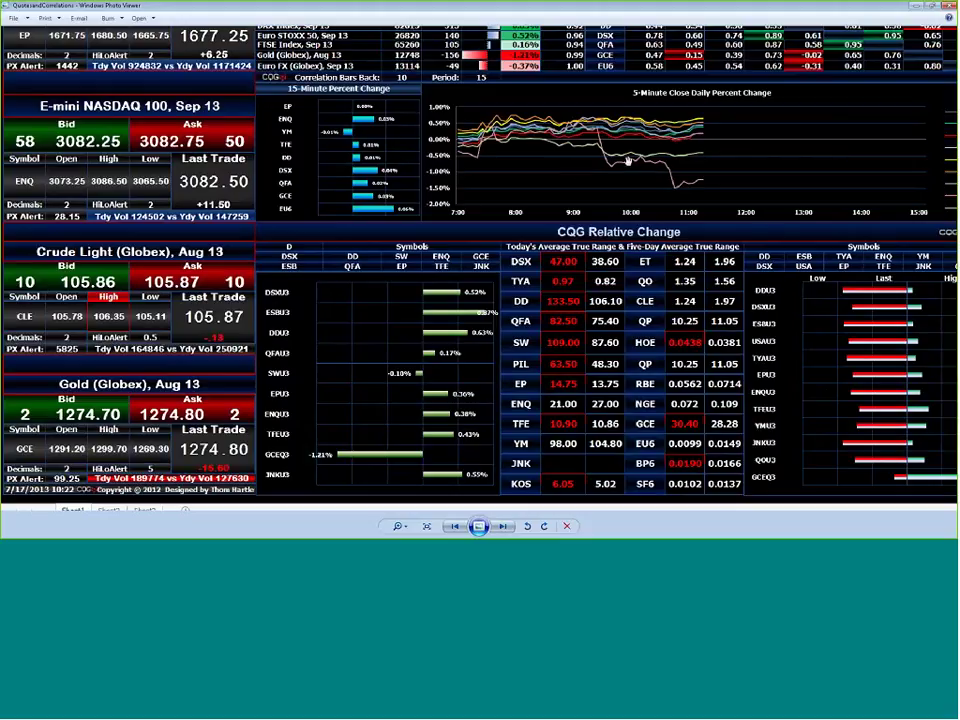
Examine the quote and correlation matrix in the QuotesandCorrelations picture, compare the neighbouring roll dashboard, and switch to the CorrelationBuild workbook in Excel
scroll(638, 158, "up", 3)
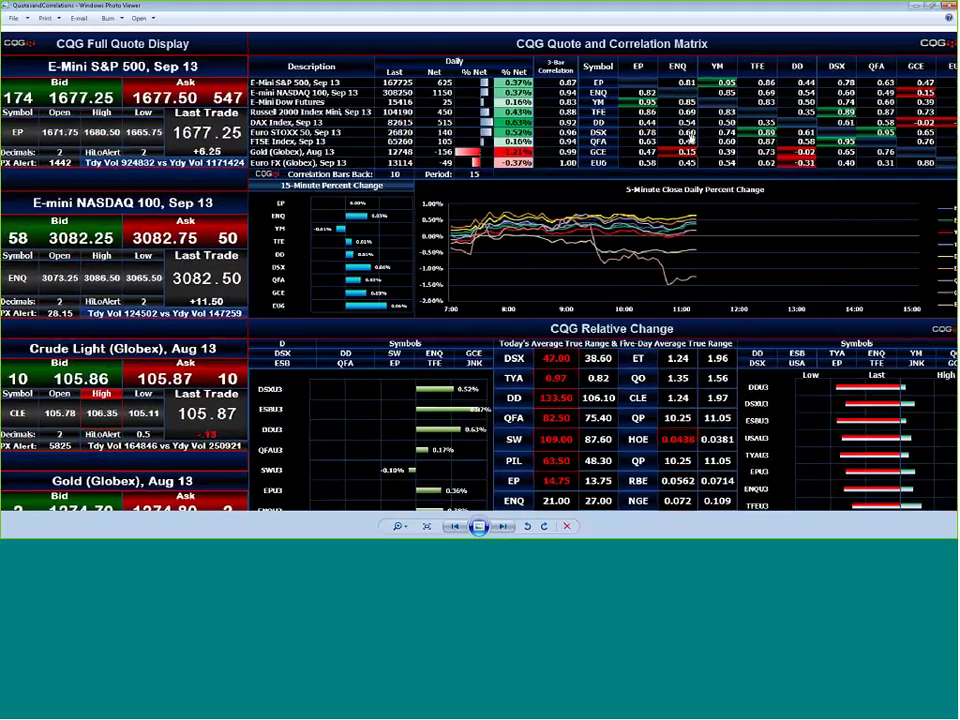
left_click_drag(656, 133, 646, 137)
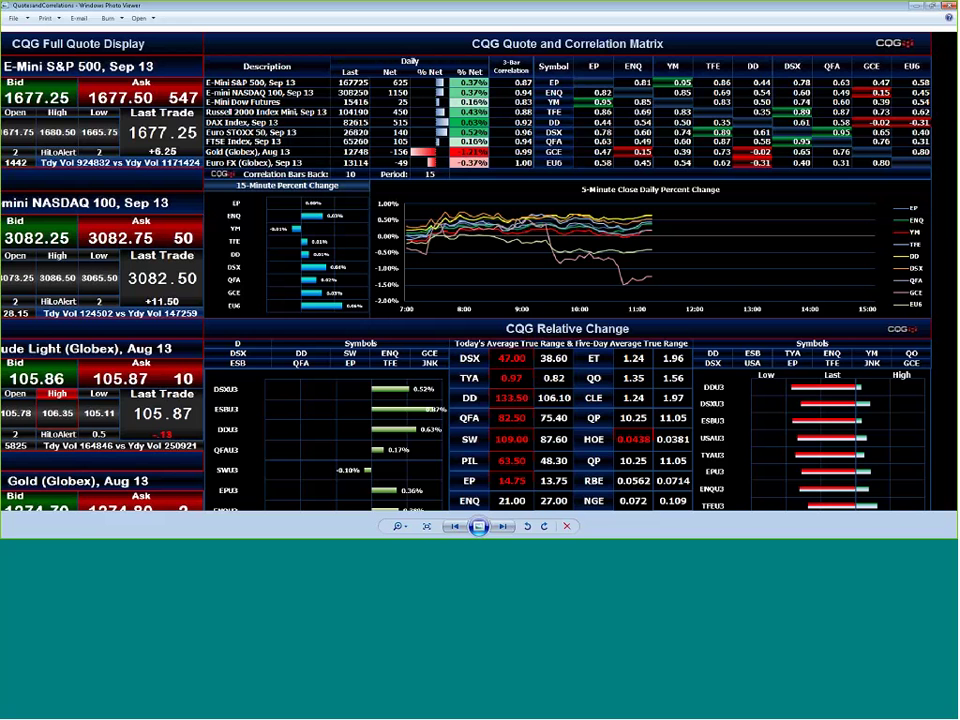
key("Right")
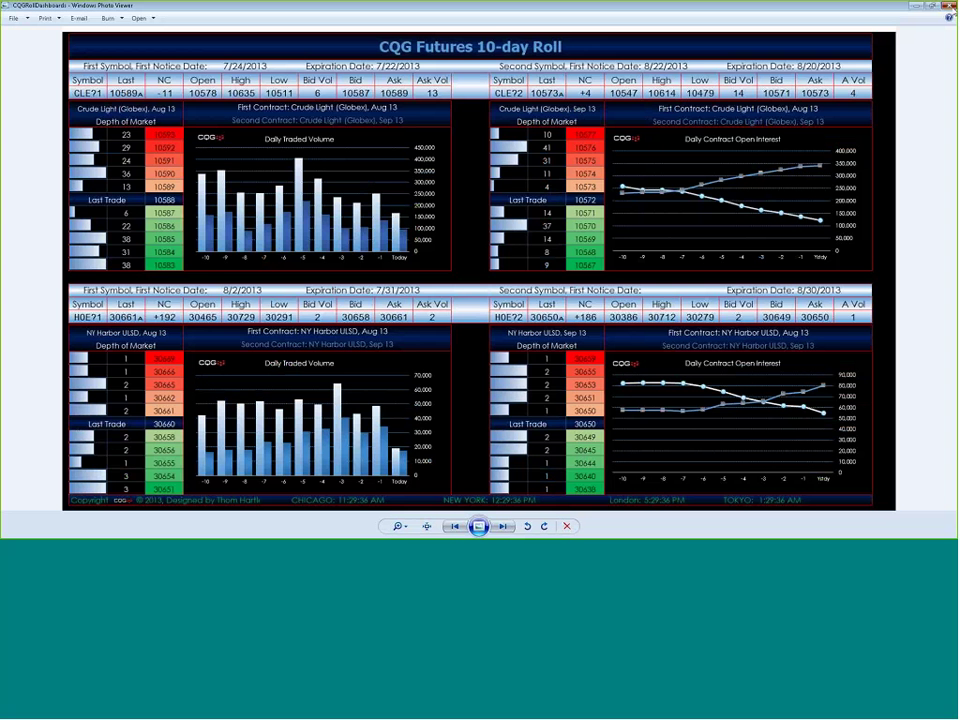
key("Left")
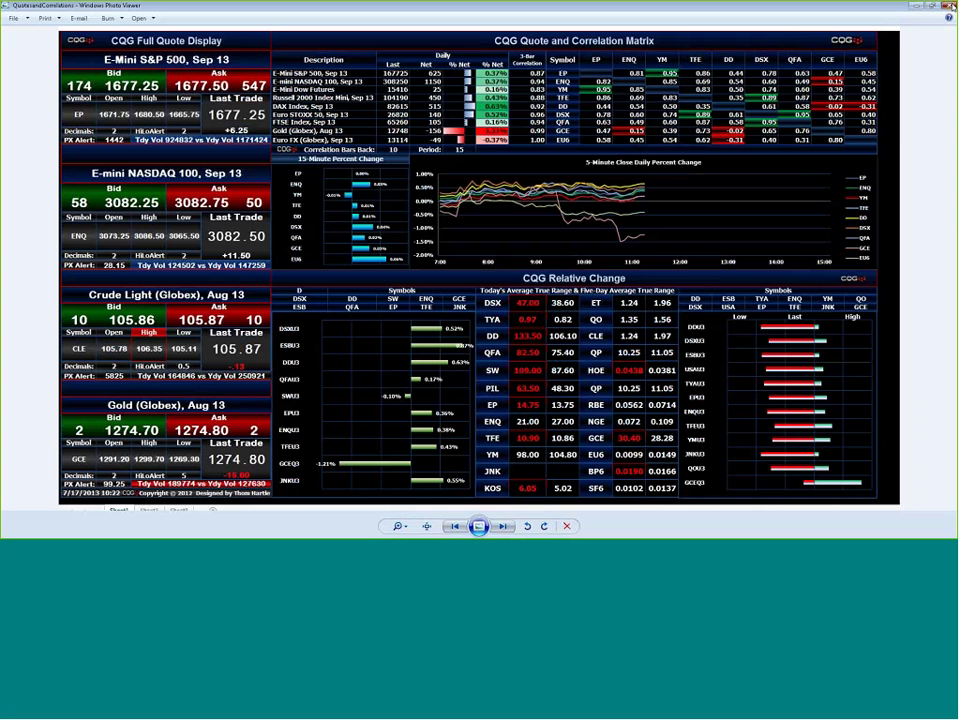
key("Left")
key("F11")
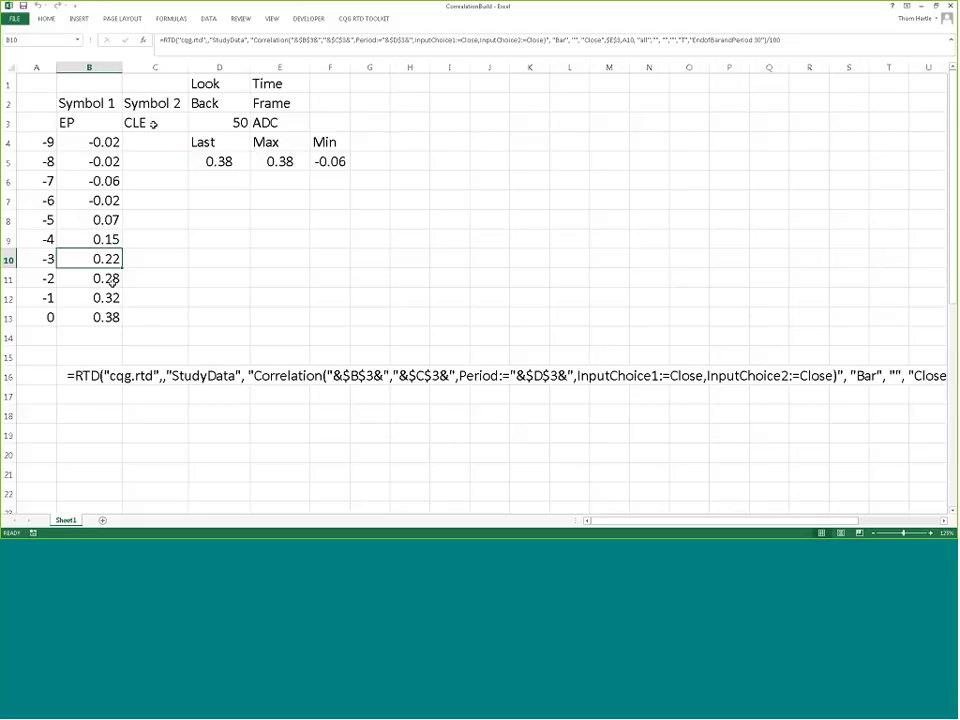
Read the full RTD correlation formula in B16 and check the formulas behind cells B4 and B13
left_click(75, 377)
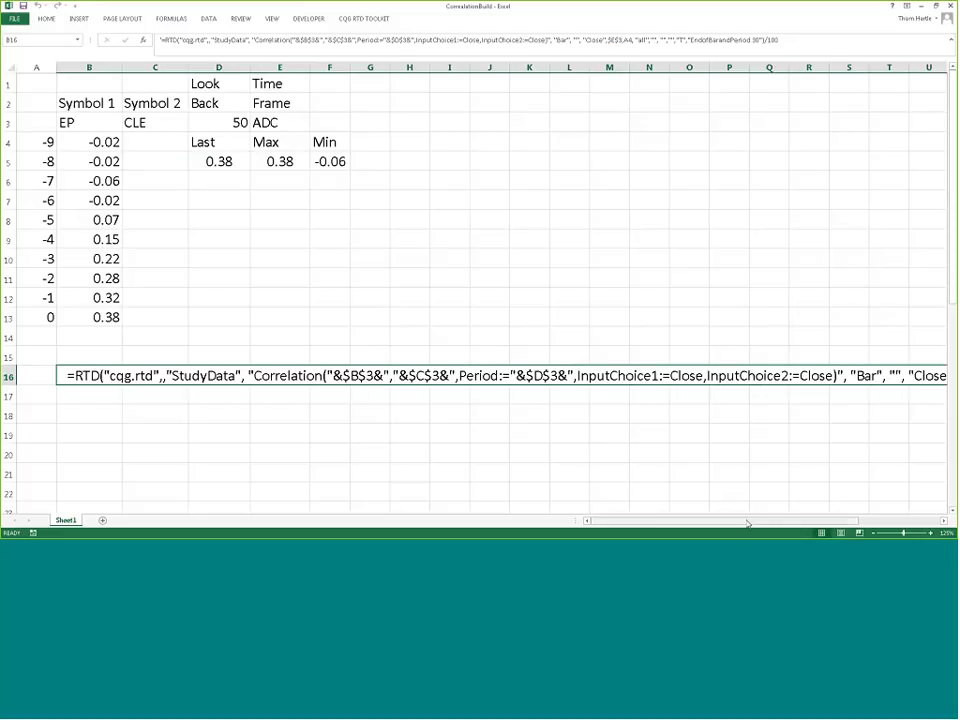
left_click_drag(748, 523, 828, 525)
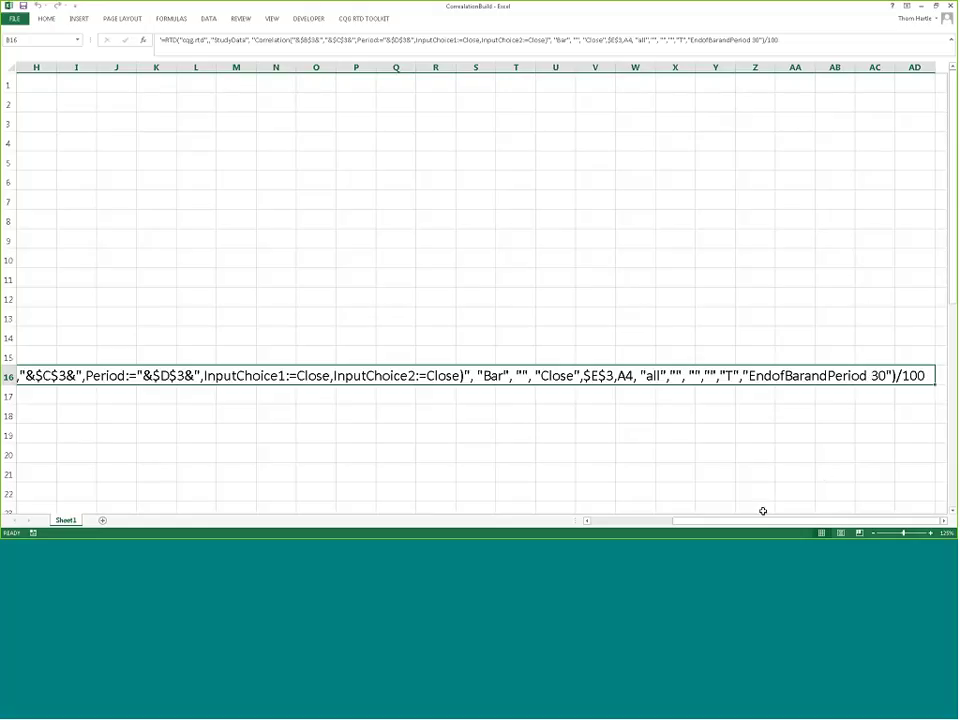
left_click_drag(700, 521, 618, 524)
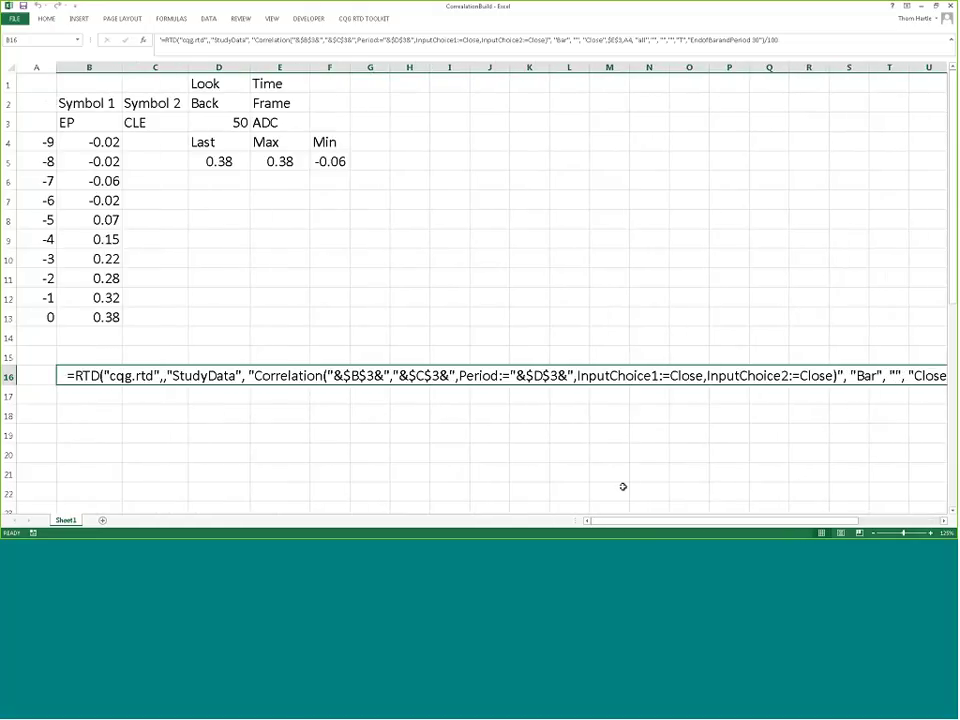
left_click(116, 142)
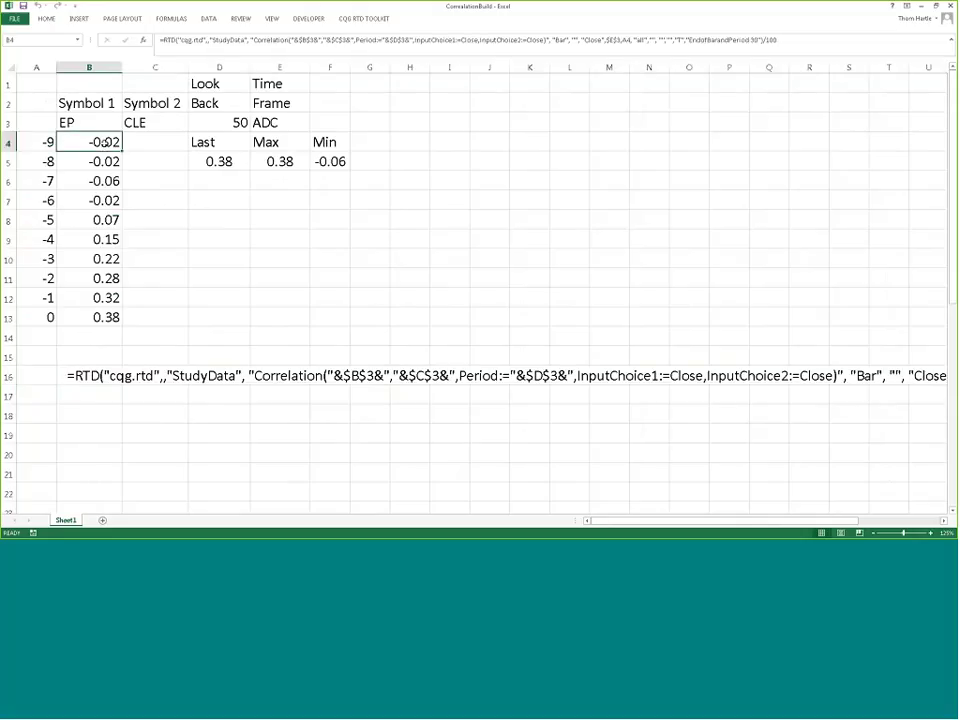
left_click(104, 314)
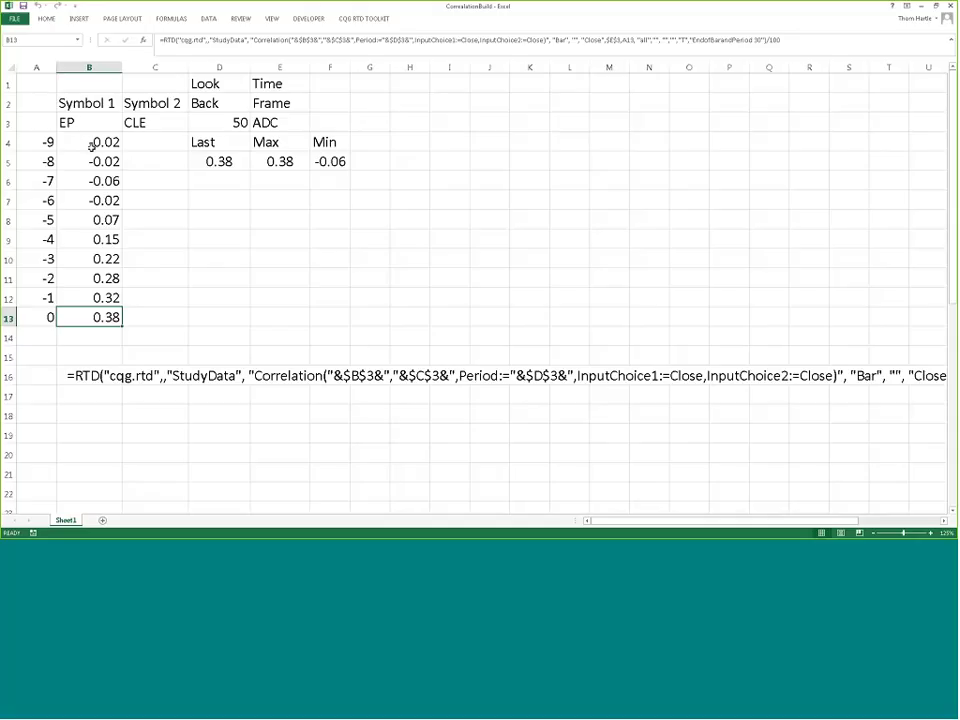
Insert a column sparkline in cell D7 using the correlation values in B4:B13 as its data range
left_click(198, 197)
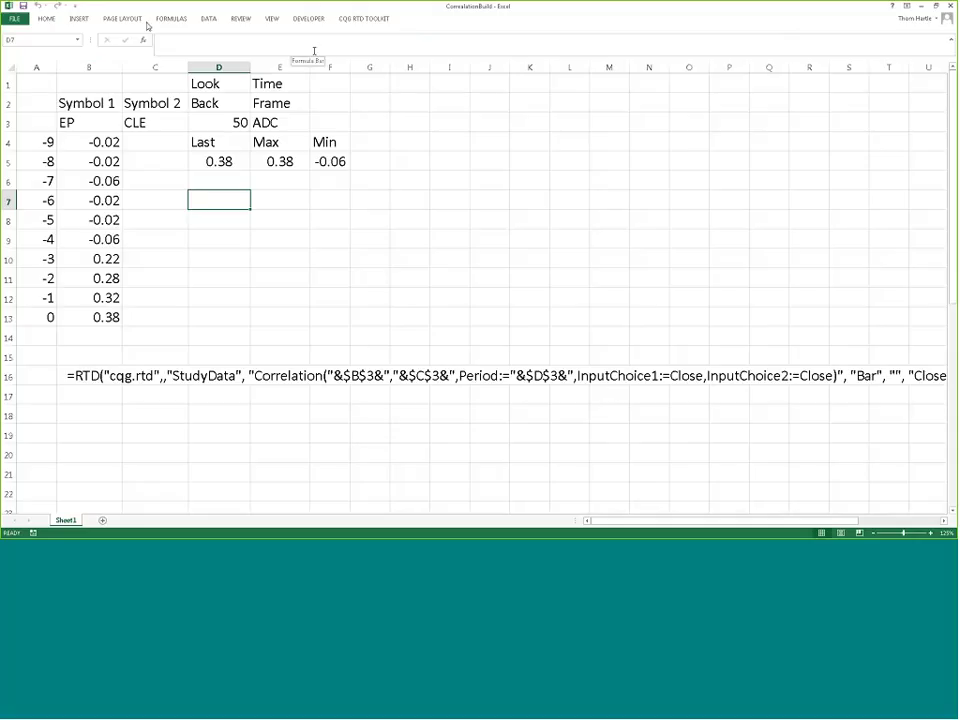
left_click(77, 18)
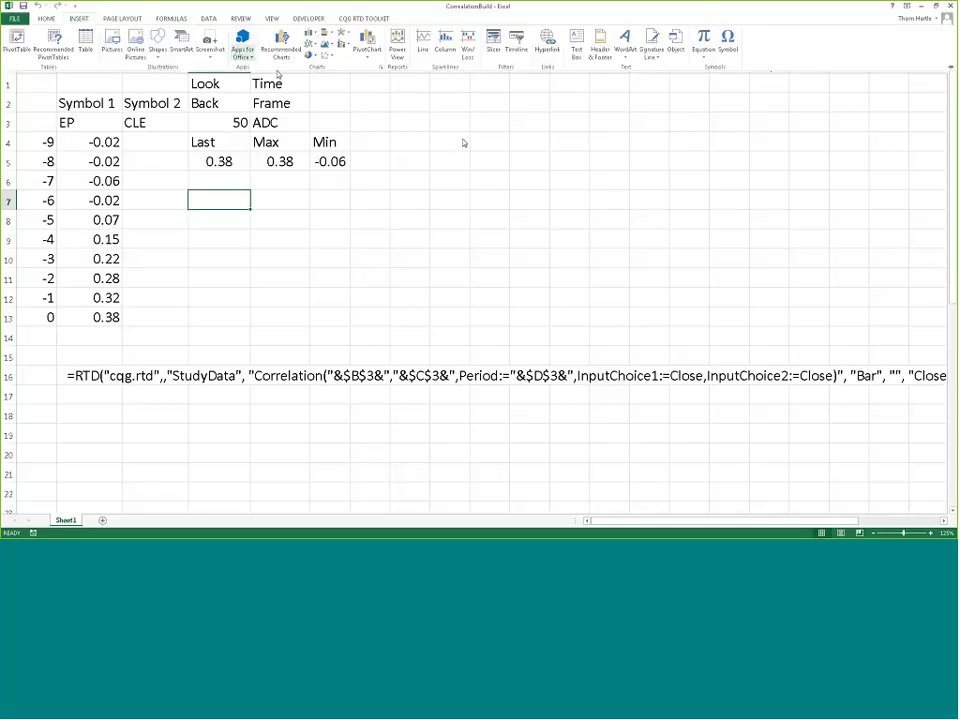
left_click(449, 41)
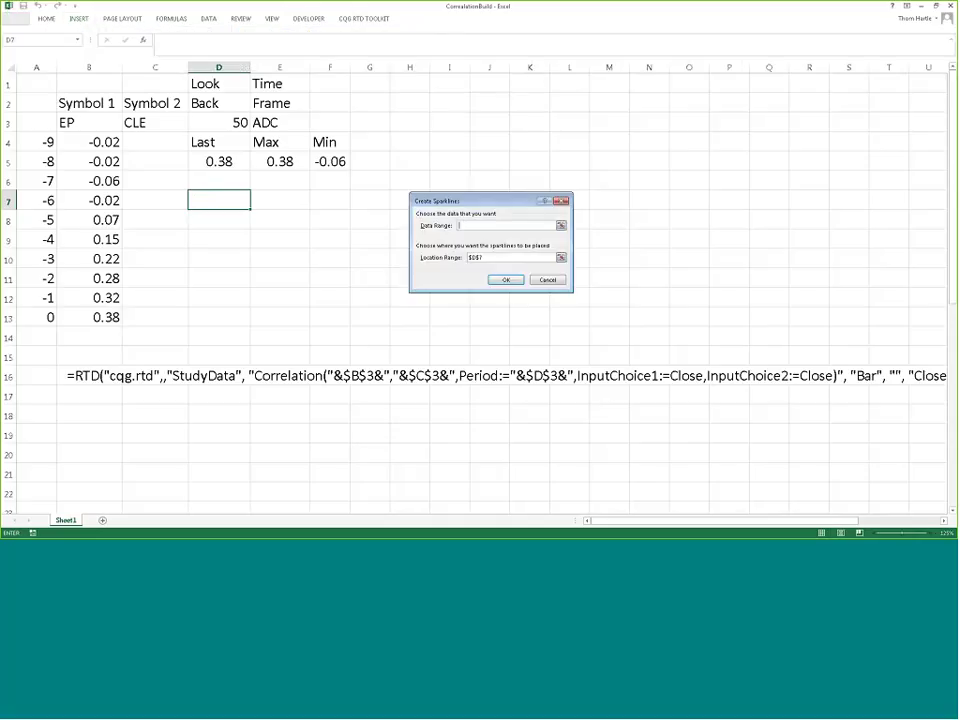
left_click(561, 225)
left_click_drag(100, 318, 108, 143)
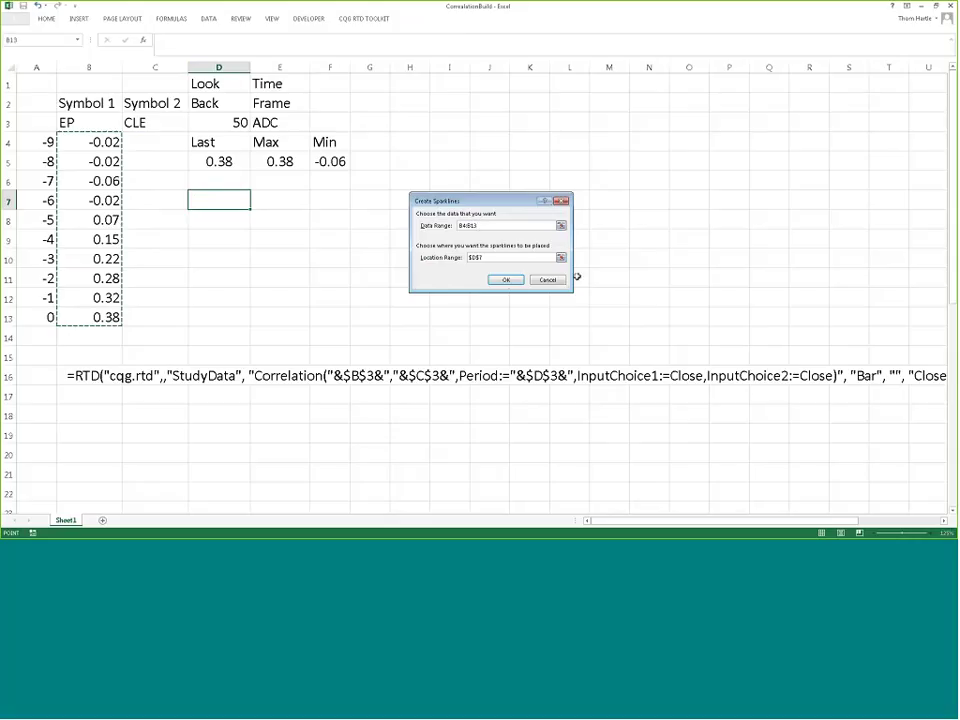
left_click(506, 280)
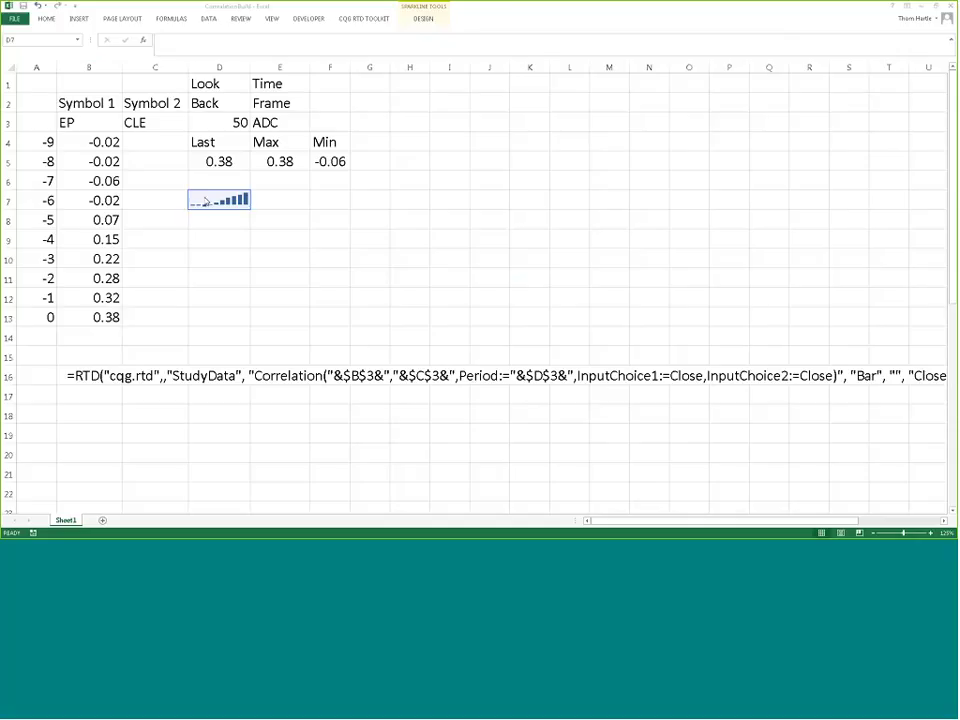
Enlarge the sparkline by merging and centering the cells D7:E8
left_click_drag(205, 201, 257, 214)
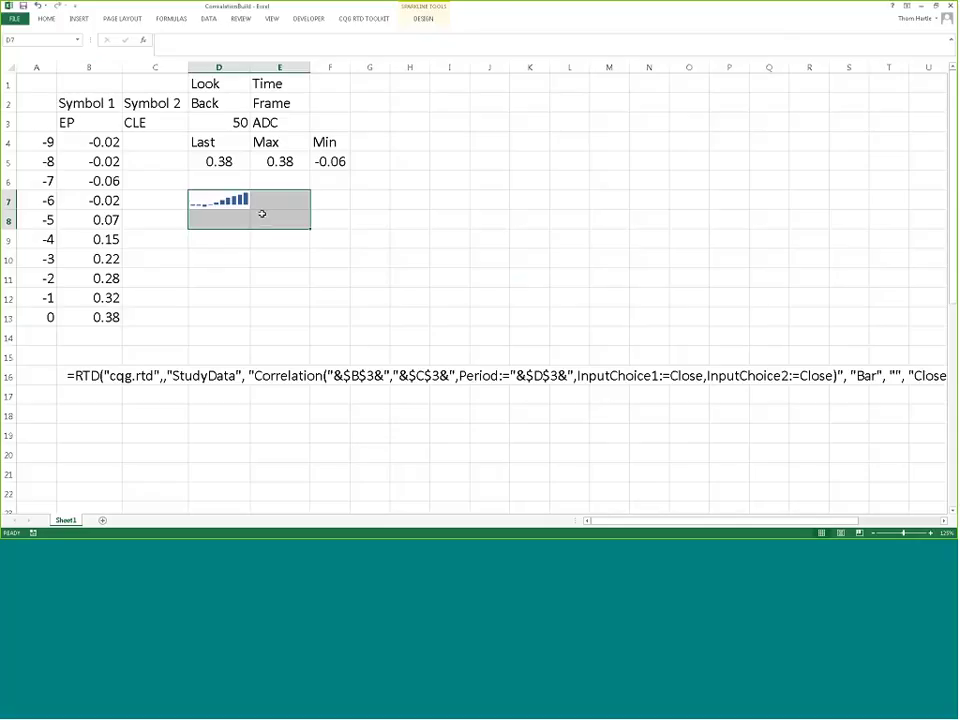
left_click(257, 214)
left_click(220, 202)
left_click_drag(220, 202, 276, 216)
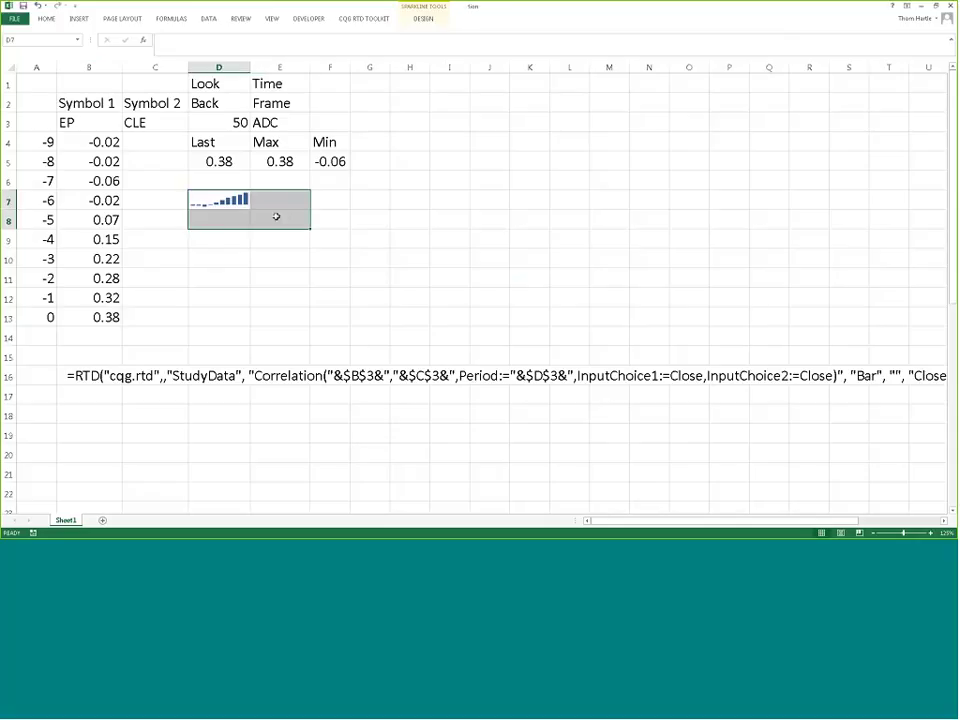
left_click(46, 19)
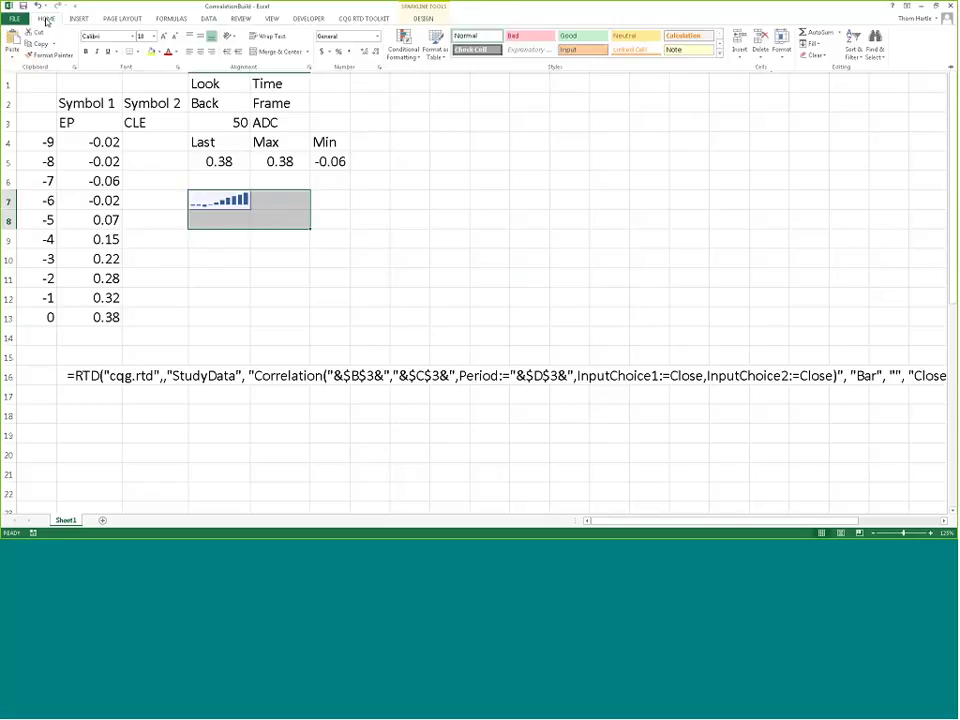
left_click(280, 51)
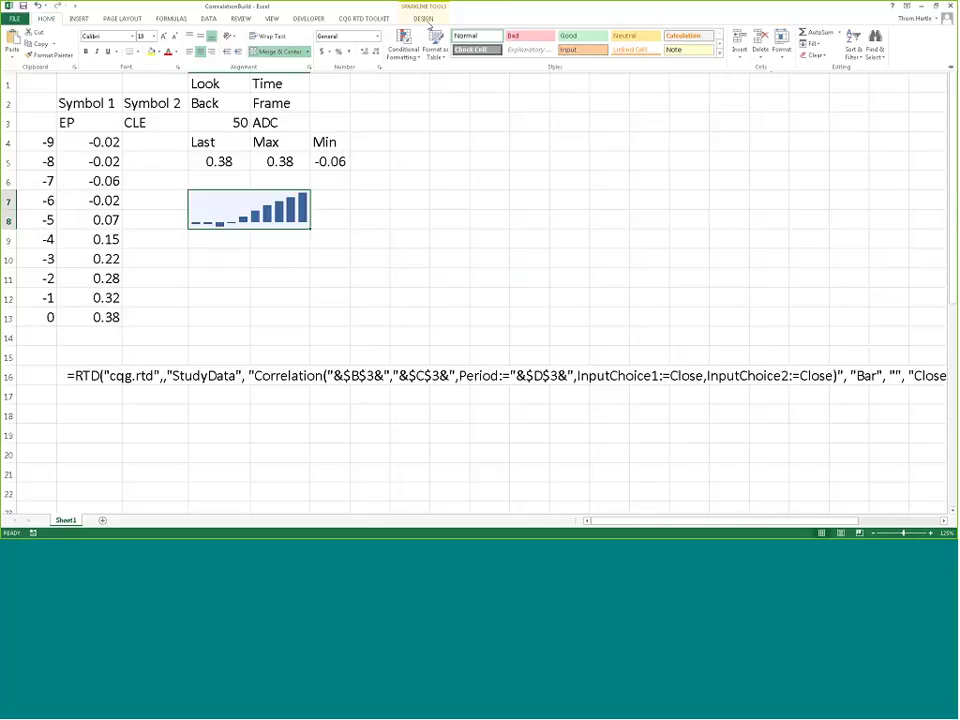
Set the marker color of the sparkline's negative points to red
left_click(425, 18)
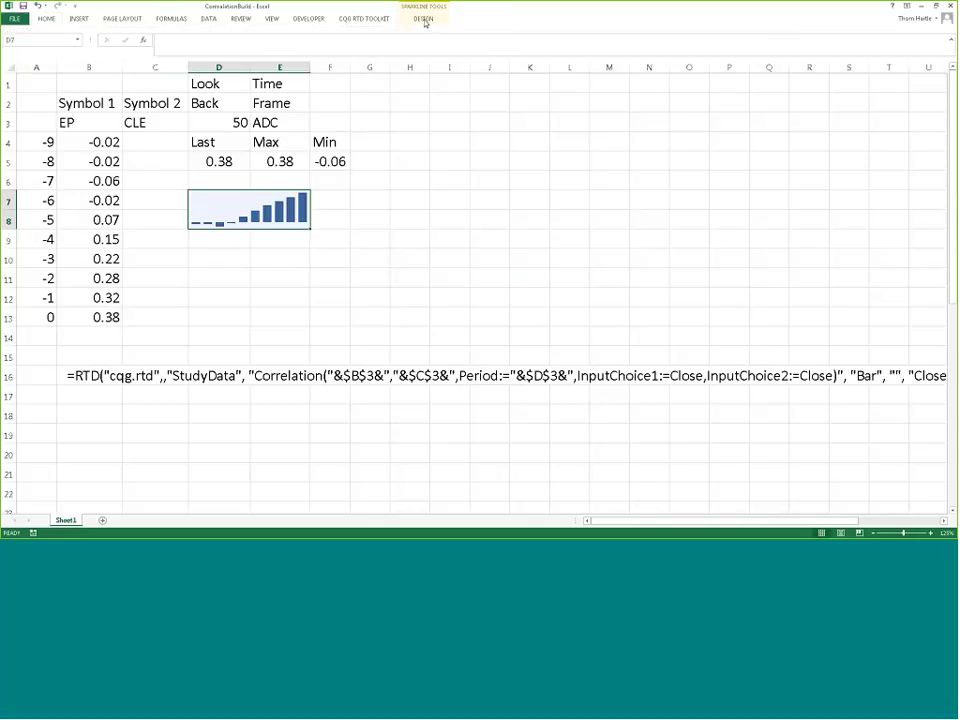
left_click(462, 44)
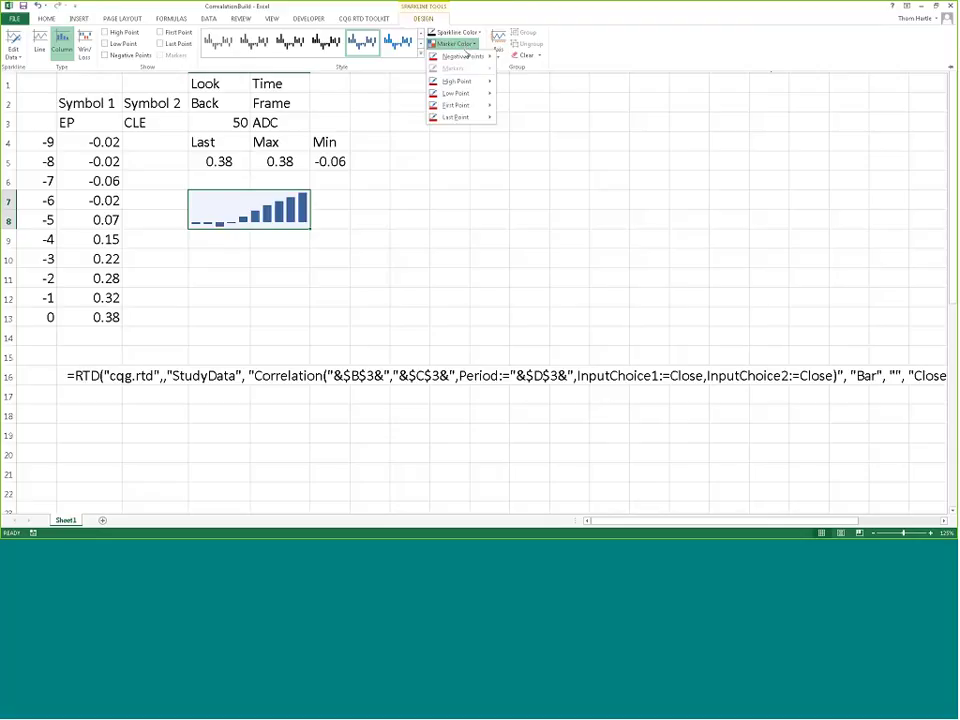
mouse_move(466, 58)
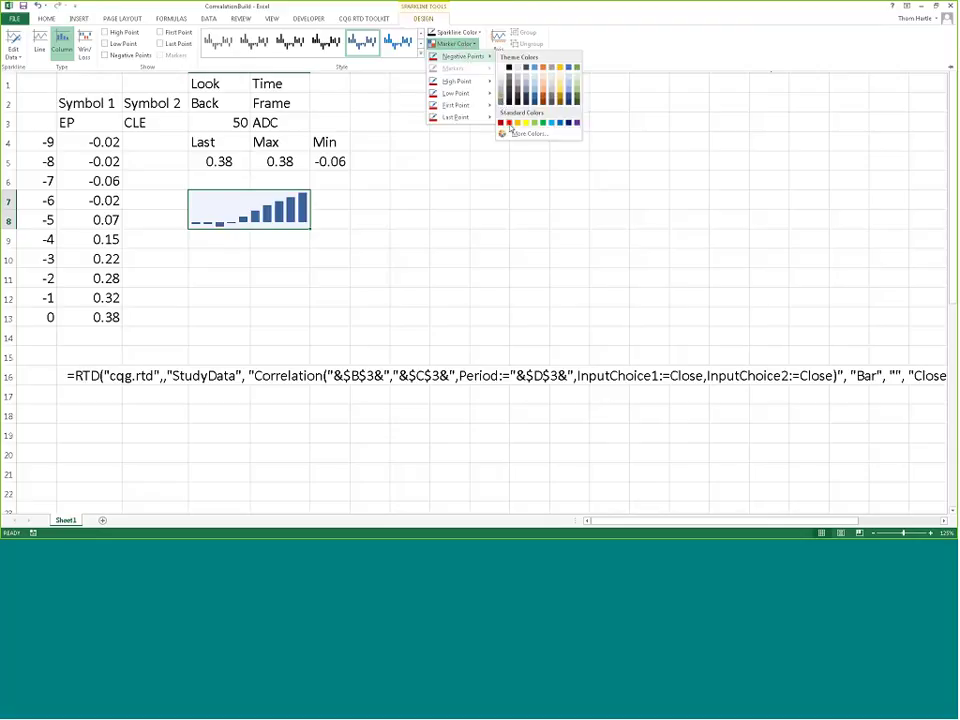
left_click(358, 266)
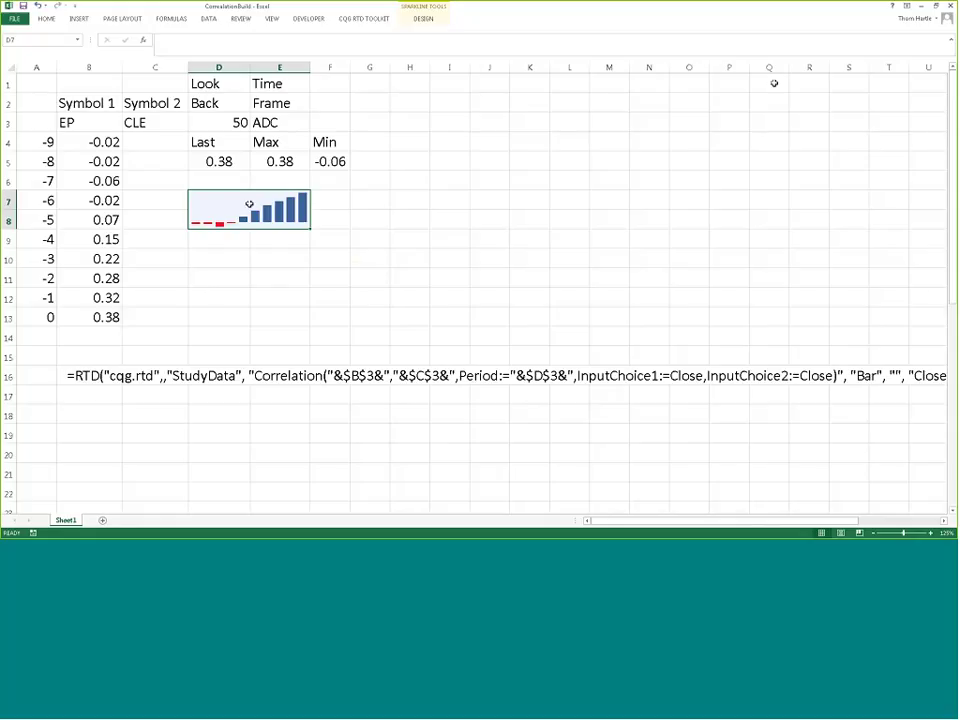
Close the CorrelationBuild workbook without saving the changes
key("alt+F4")
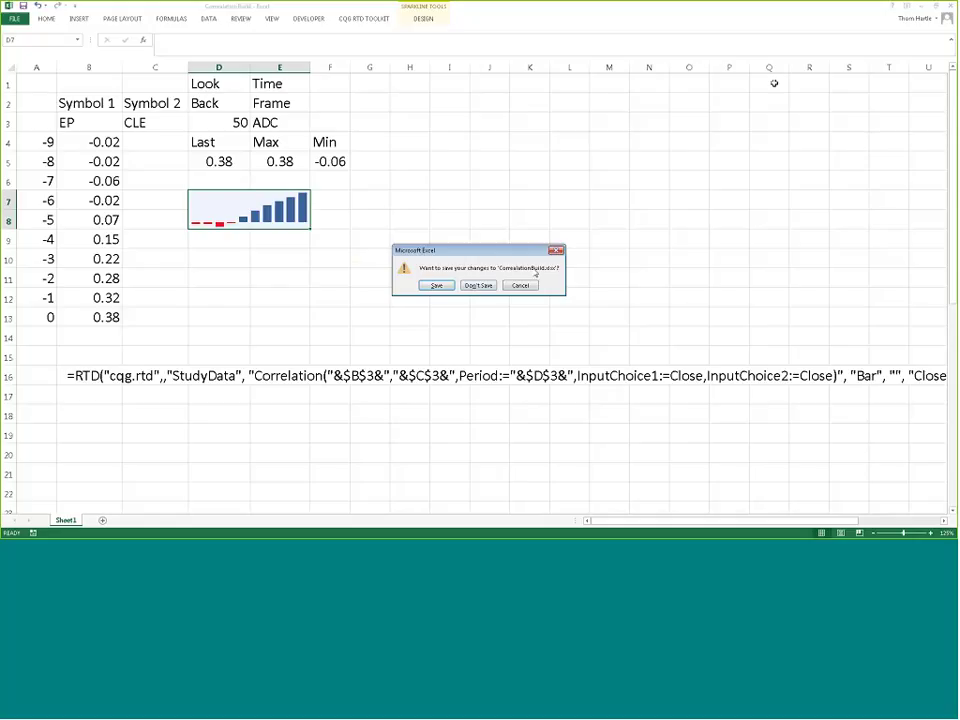
left_click(477, 286)
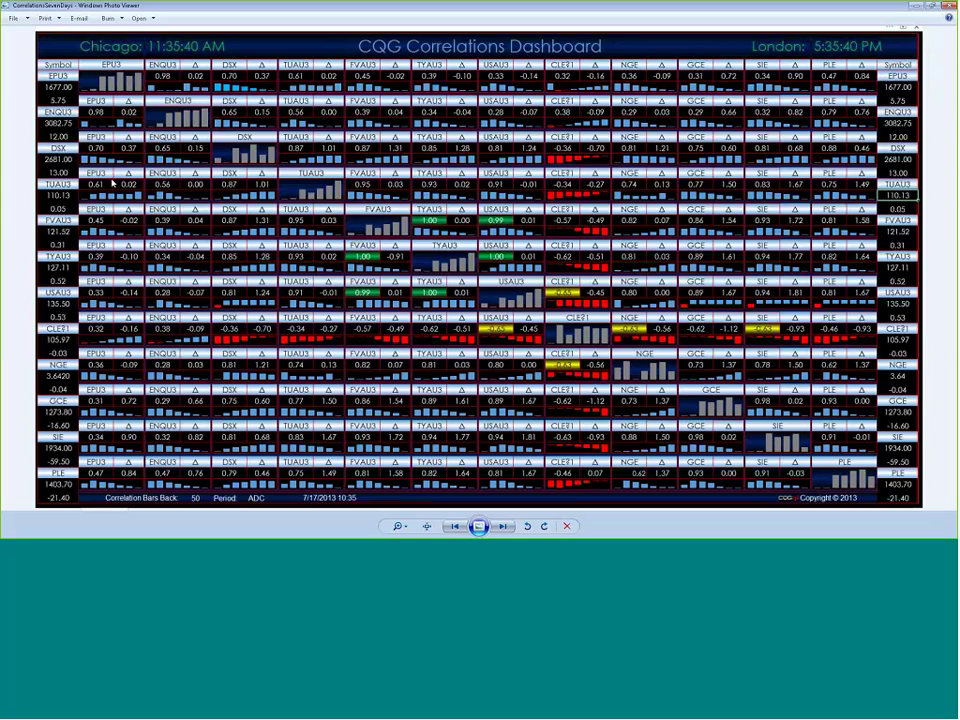
Examine the EPU3 correlations and their sparklines row by row in the enlarged CorrelationsSevenDays dashboard picture
scroll(110, 185, "up", 1)
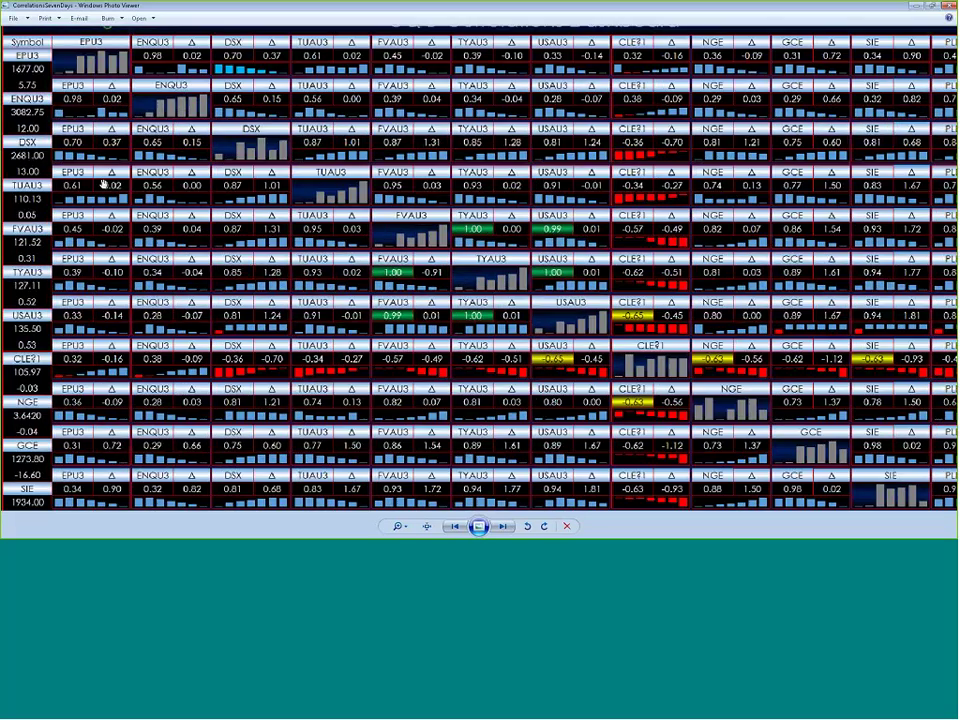
scroll(103, 185, "up", 2)
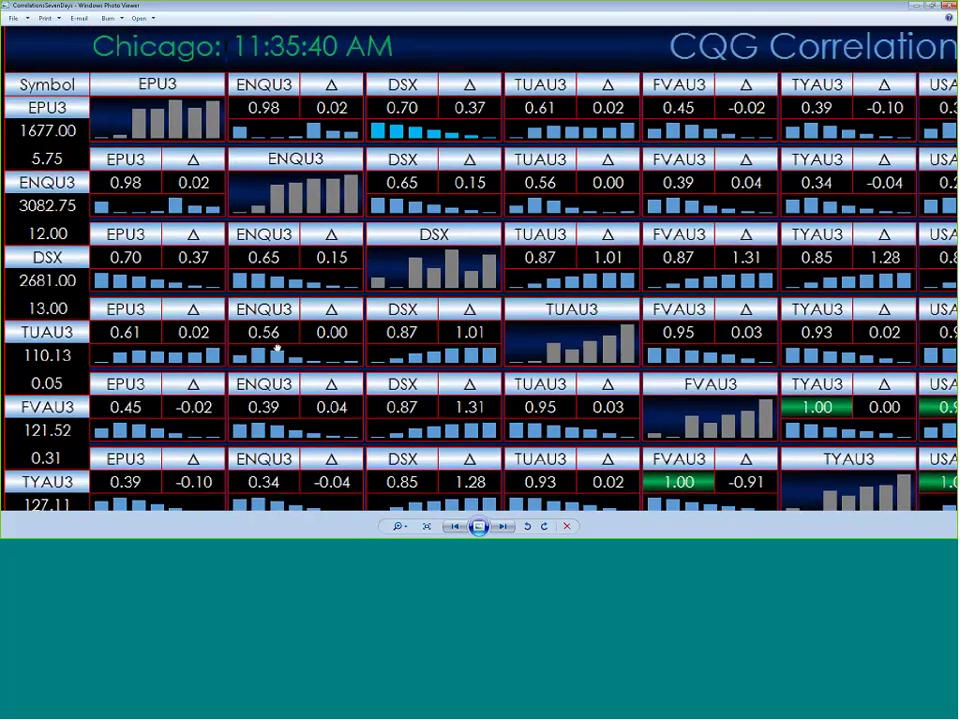
key("Down")
key("Down")
key("Down")
key("Down")
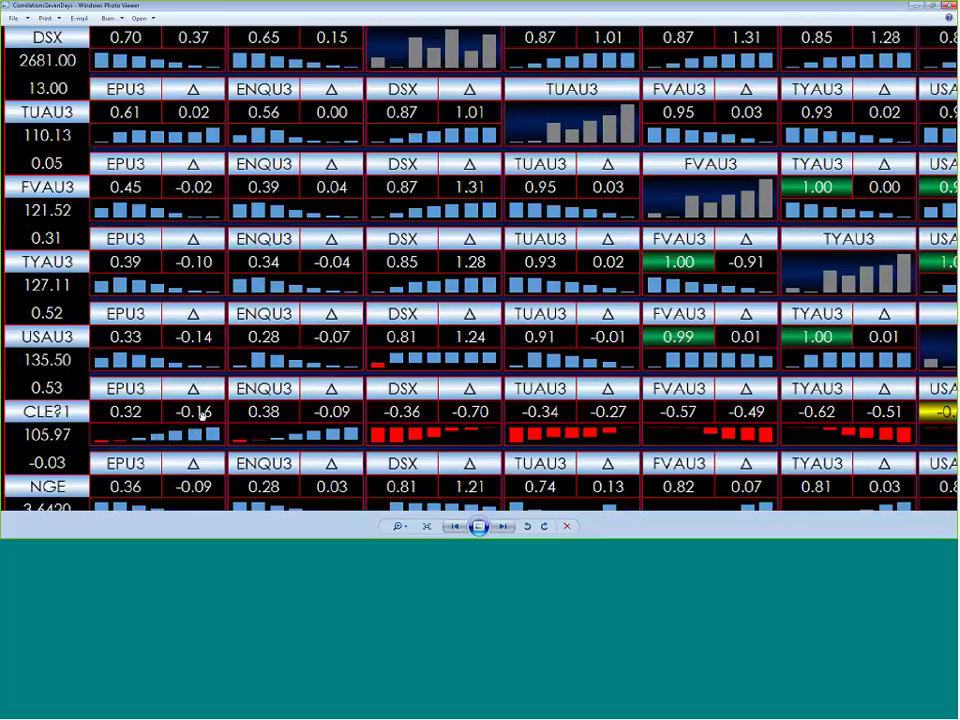
left_click_drag(205, 440, 231, 175)
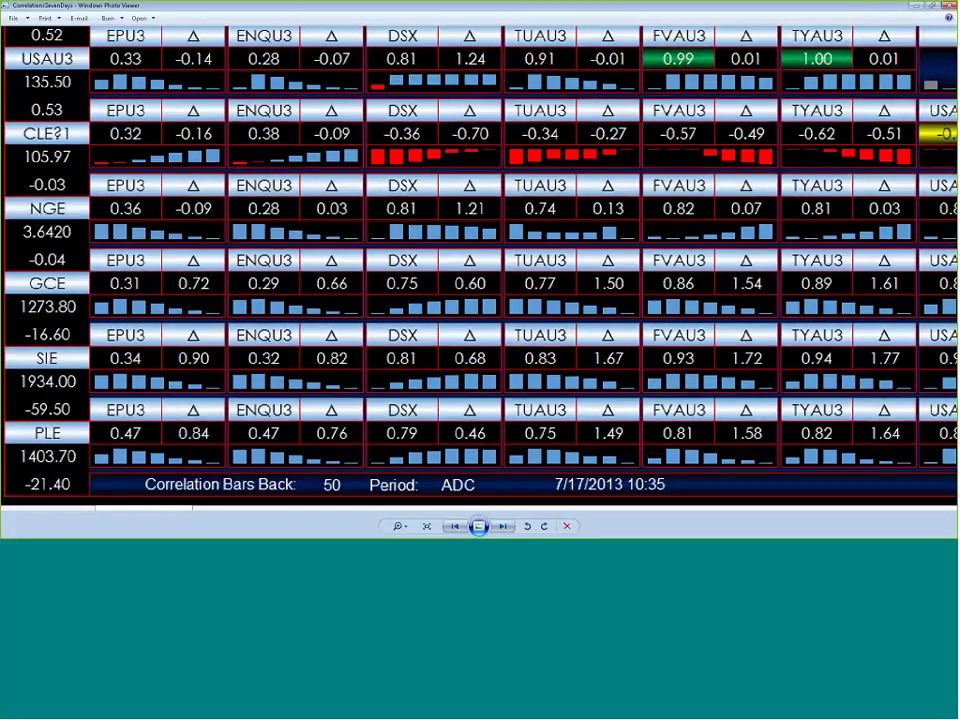
left_click_drag(280, 170, 227, 350)
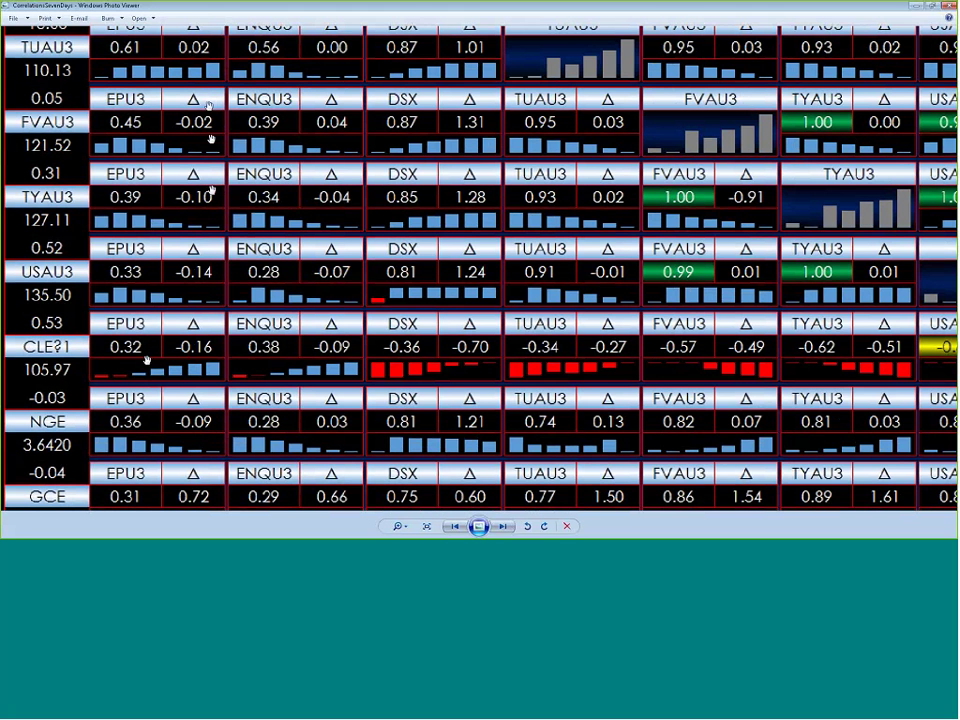
left_click_drag(211, 197, 214, 447)
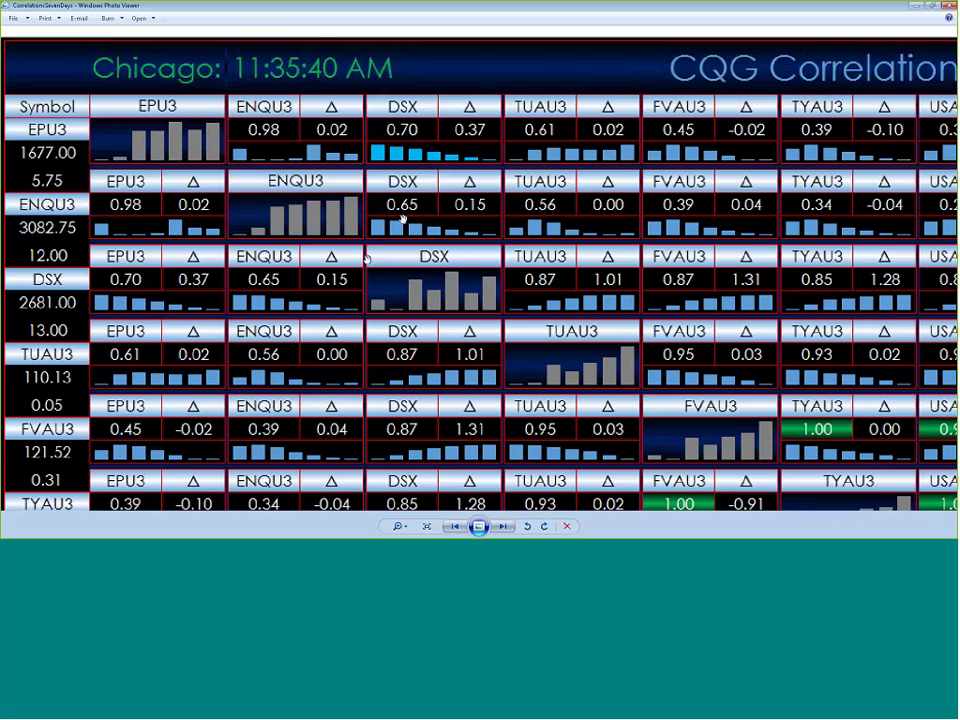
Examine the CLE?1 row's correlations with the other markets in the dashboard picture and close it
scroll(366, 258, "down", 2)
left_click_drag(676, 251, 556, 142)
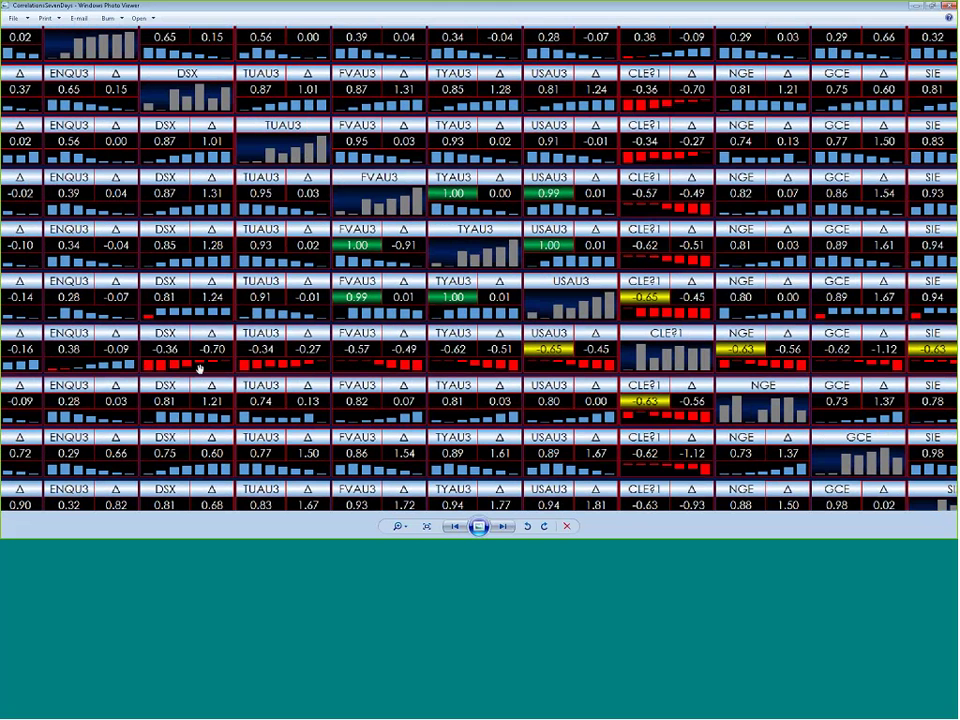
left_click_drag(200, 369, 314, 269)
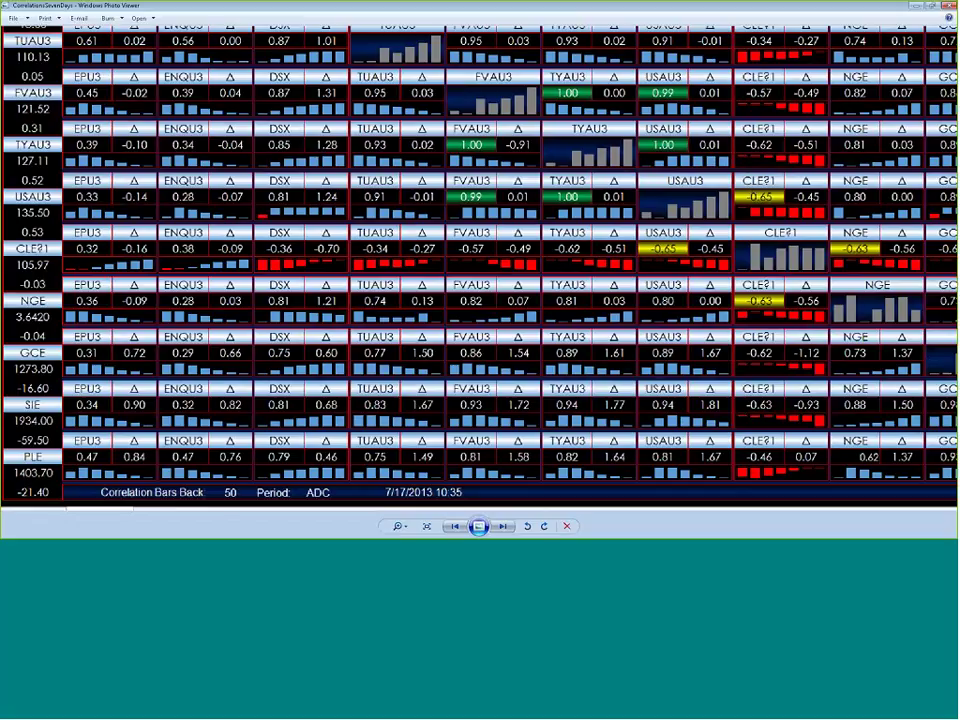
left_click(949, 6)
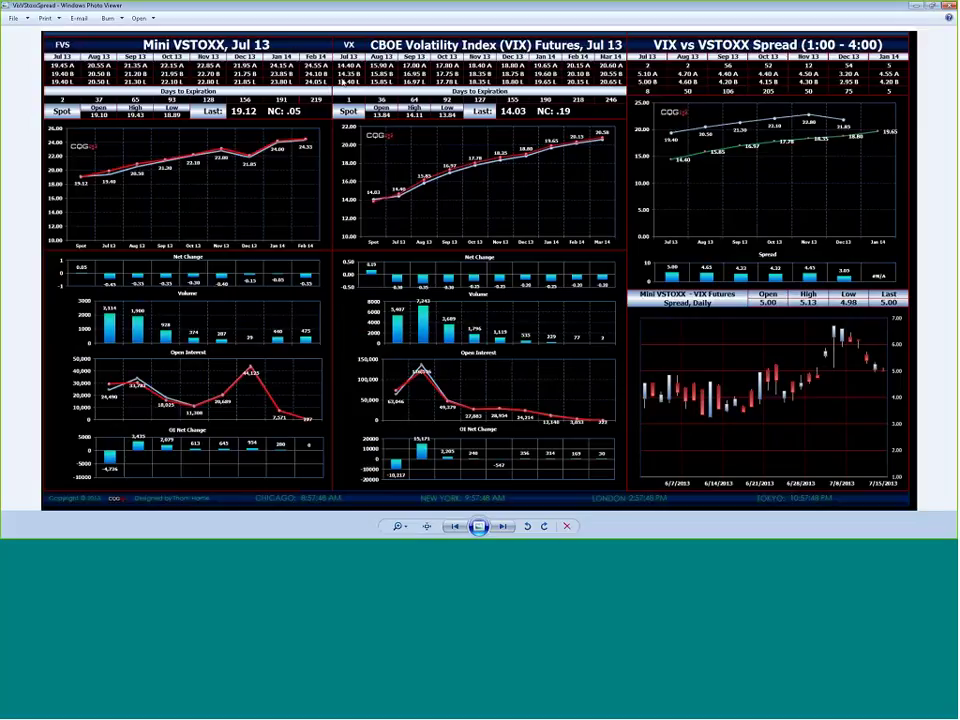
Enlarge the VixVStoxxSpread picture to examine the Mini VSTOXX and VIX futures curves
scroll(240, 93, "up", 3)
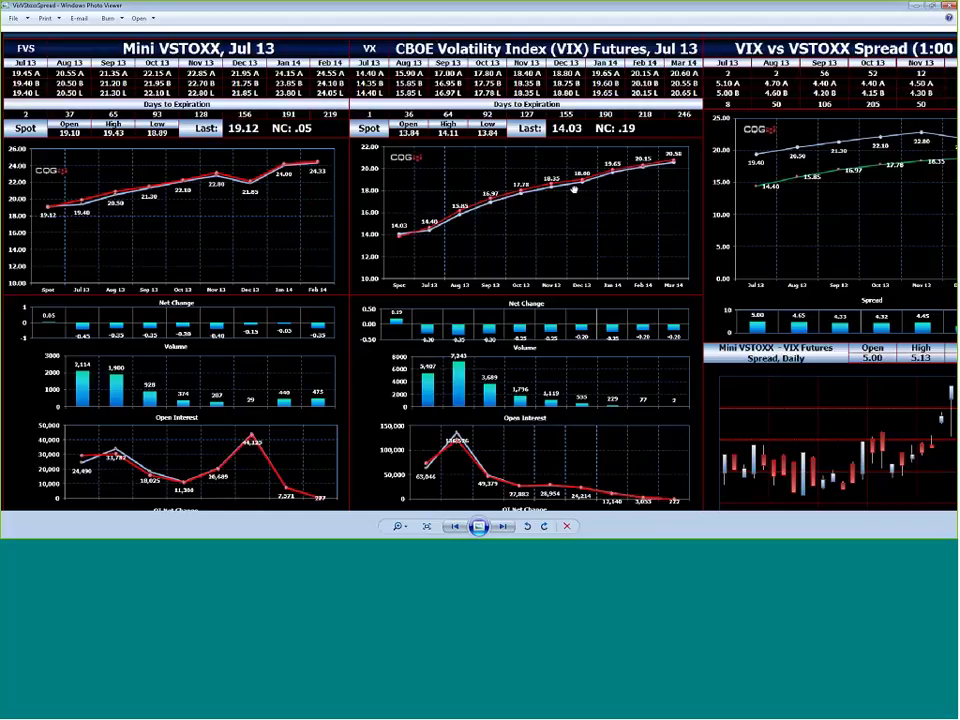
Examine the VIX vs VSTOXX Spread section of the VixVStoxxSpread picture and close it
key("Right")
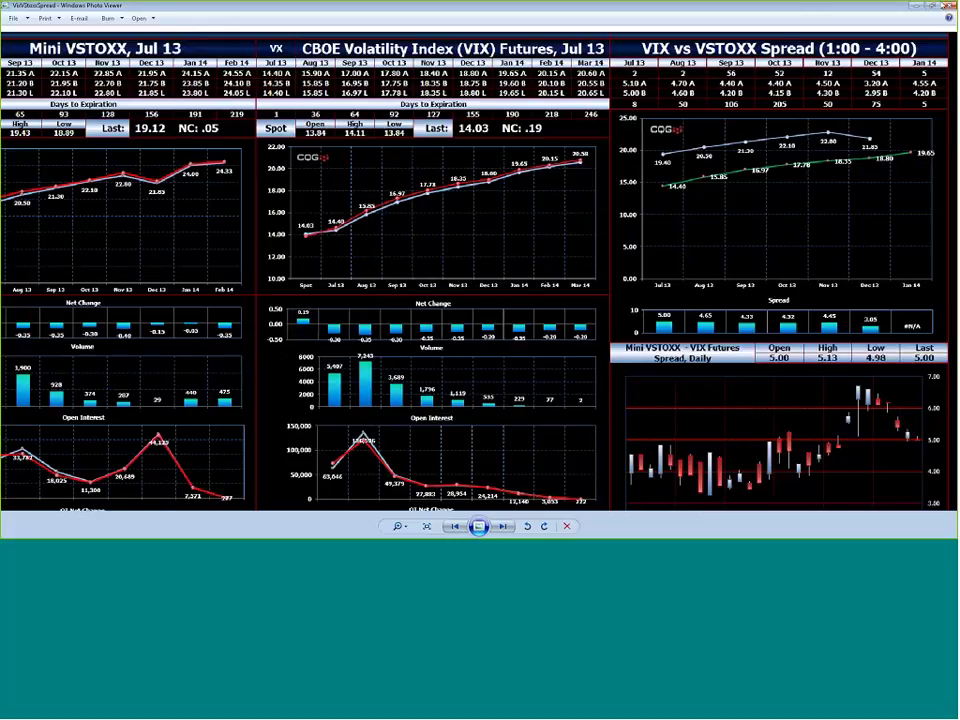
key("alt+F4")
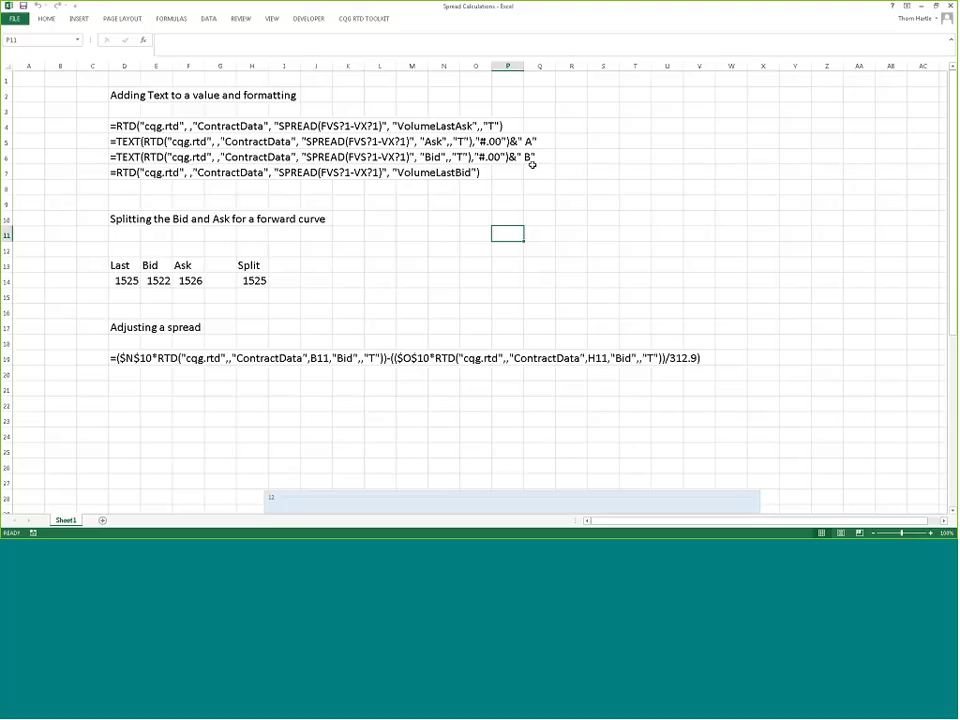
Inspect the Split formula in H14 and the Last, Bid and Ask cells it references, leaving the formula unedited
left_click(125, 281)
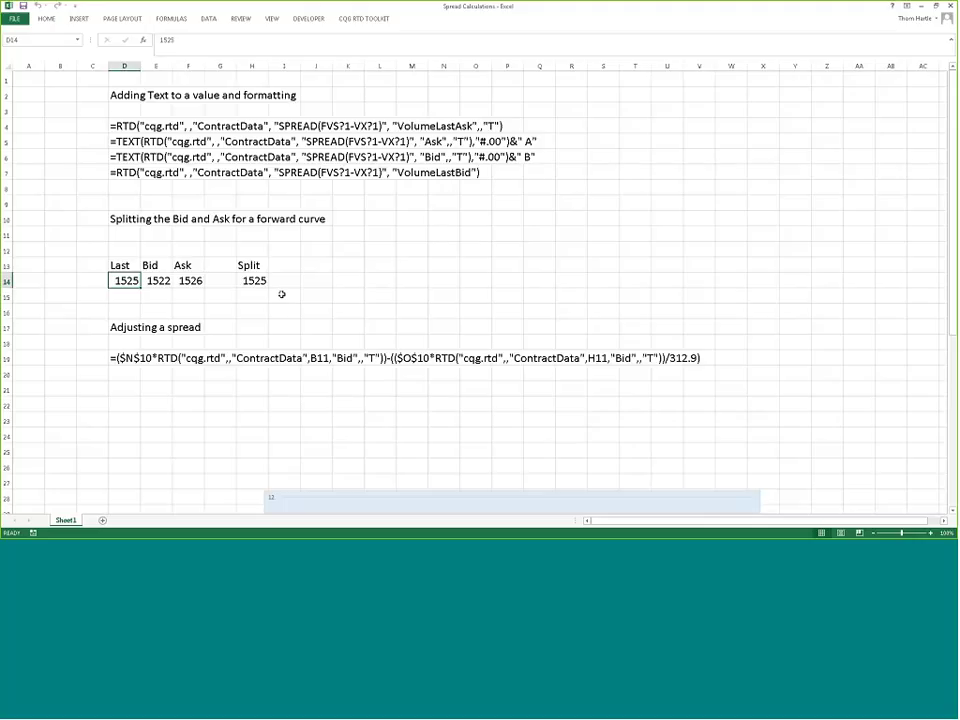
left_click(262, 282)
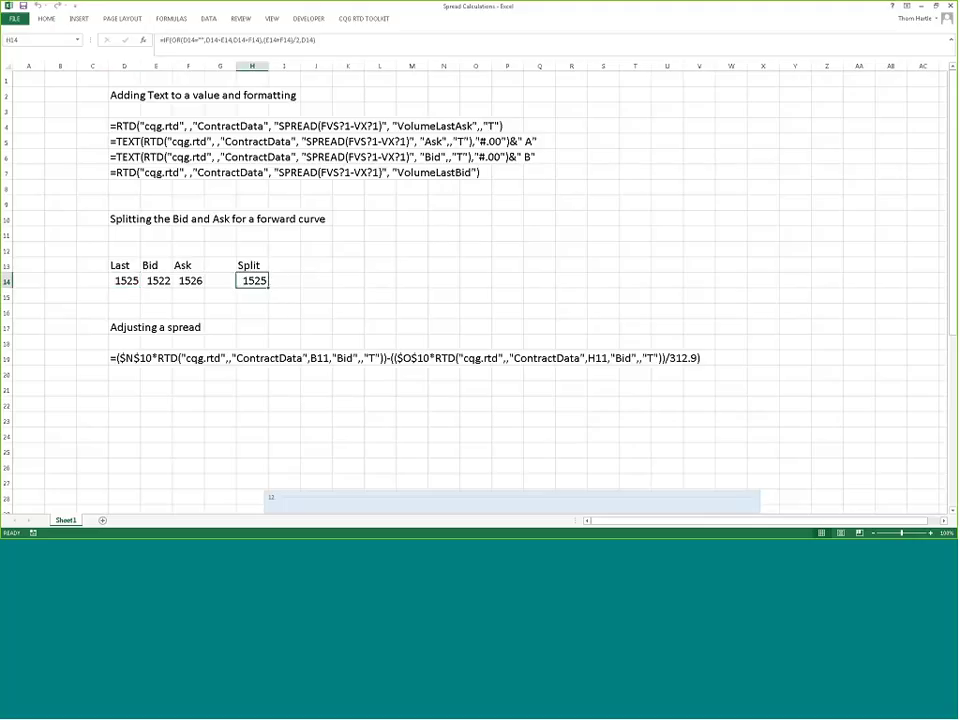
key("F2")
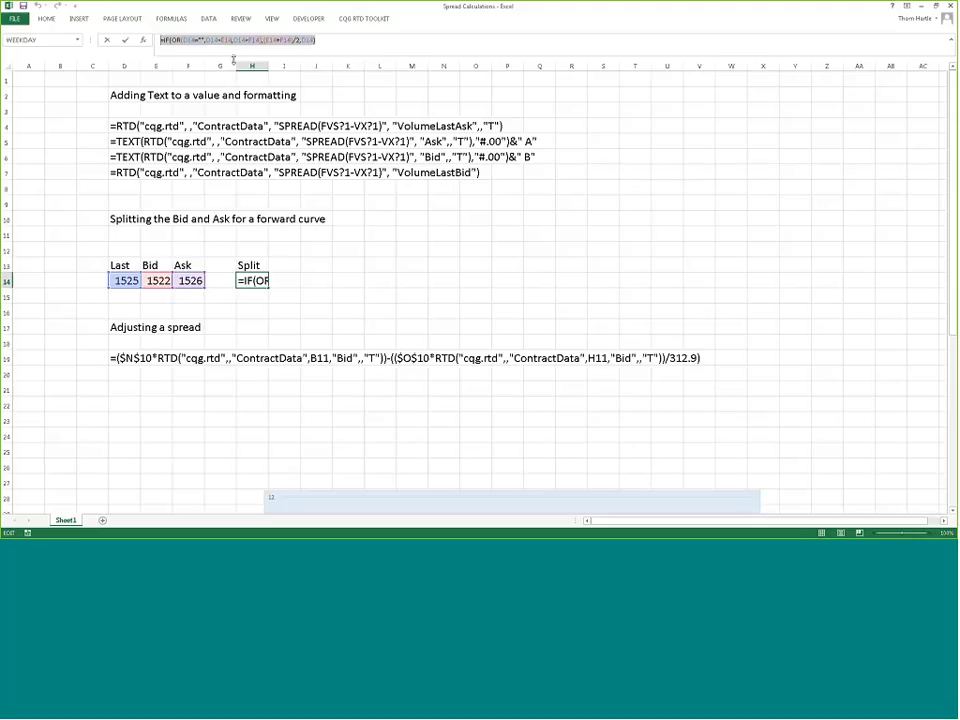
left_click(106, 41)
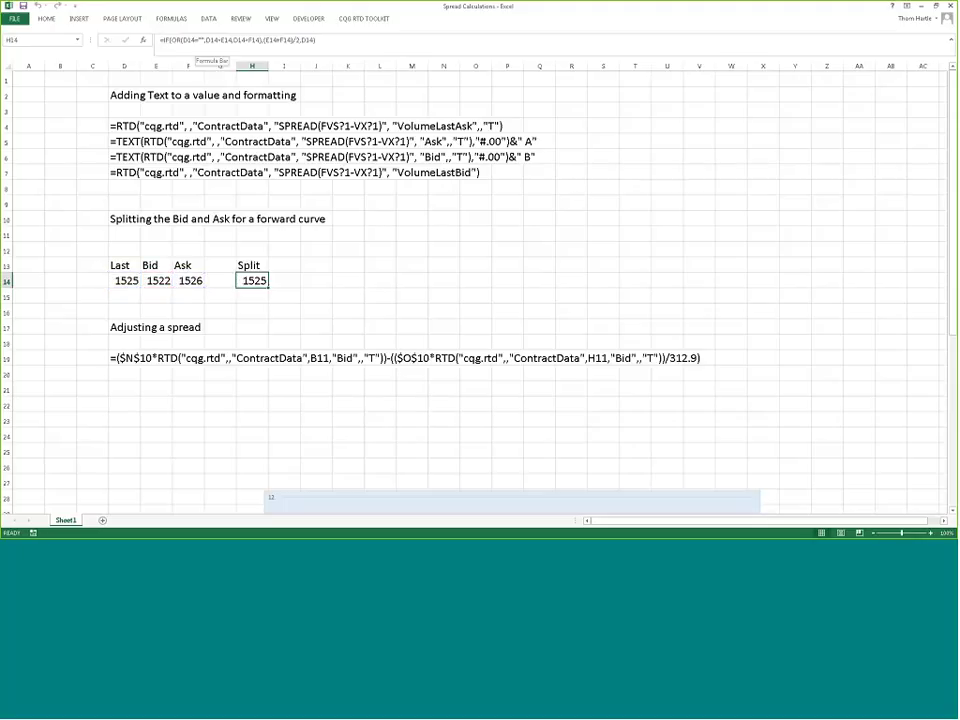
Clear the Last price in D14 to test the Split formula in H14, and re-enter 1525
left_click(125, 281)
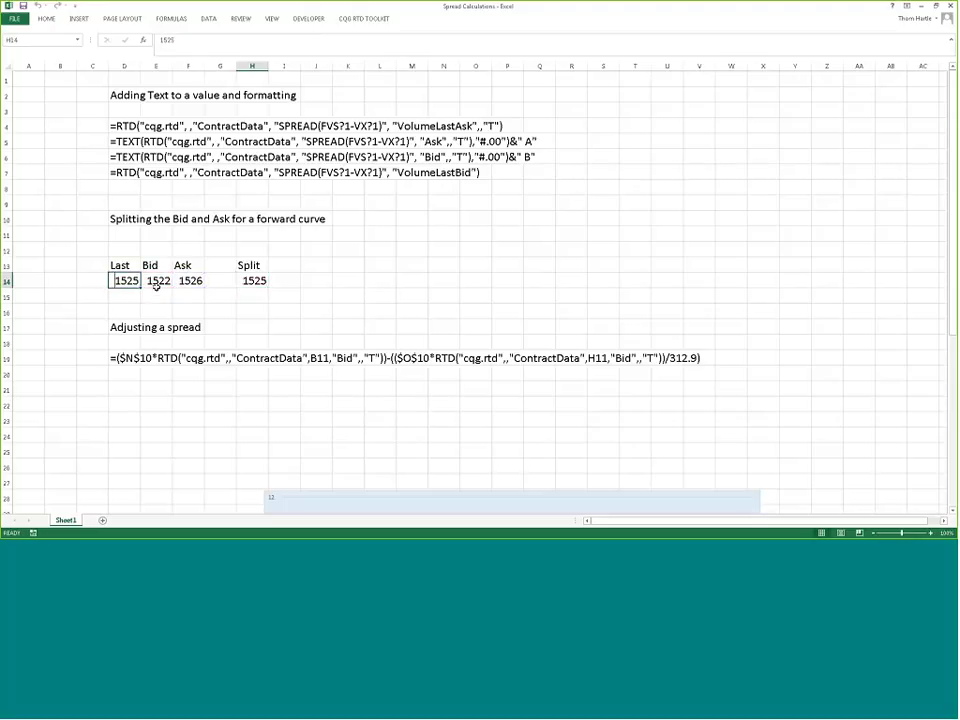
key("BackSpace")
key("Return")
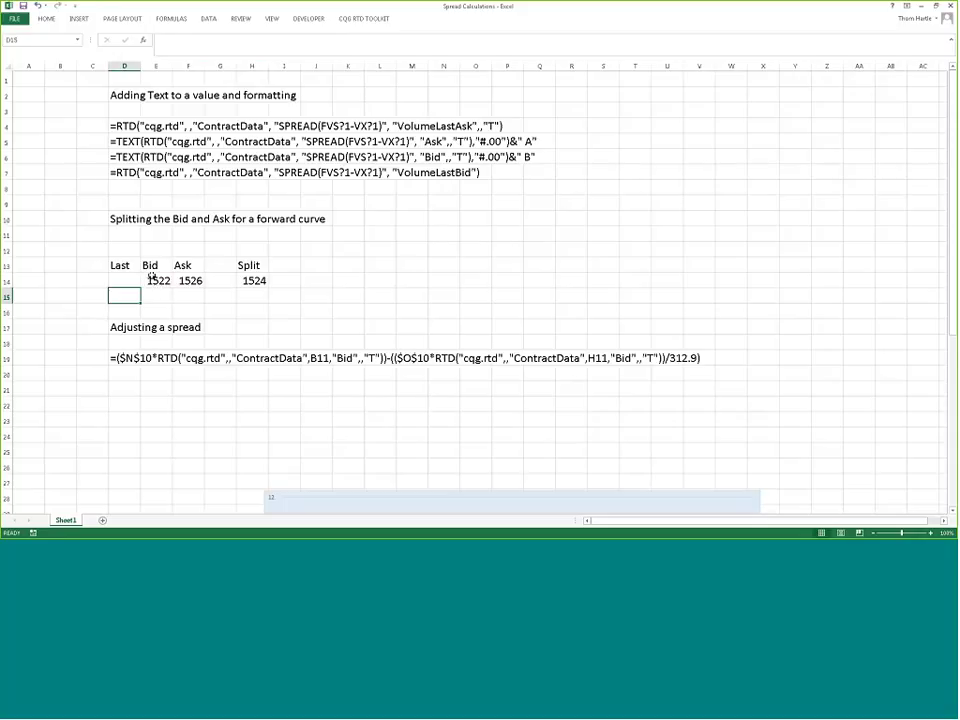
left_click(256, 281)
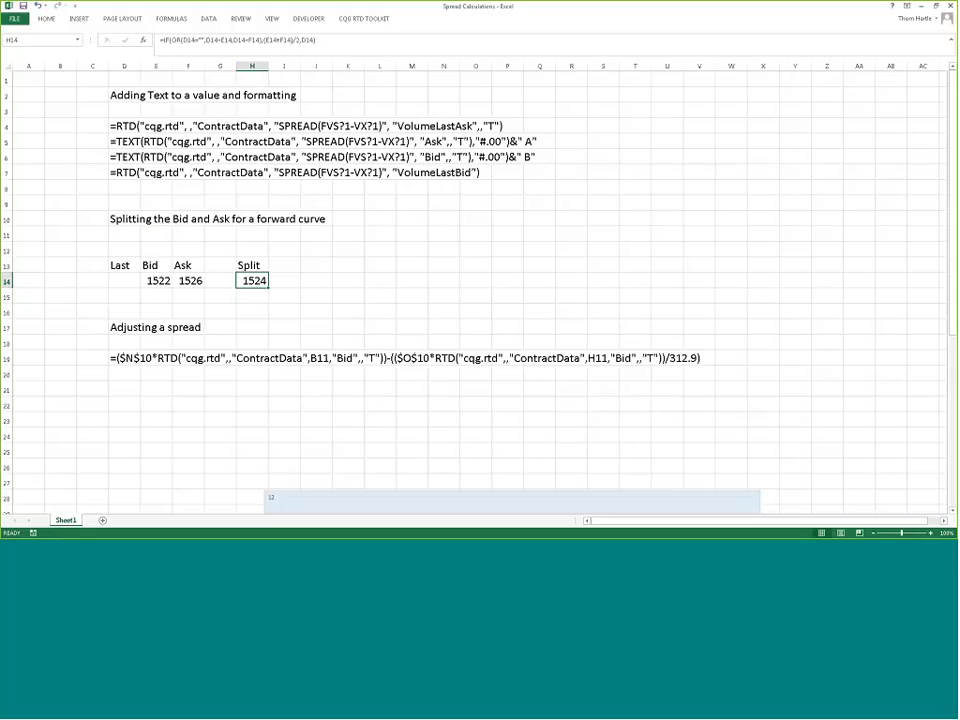
left_click(124, 281)
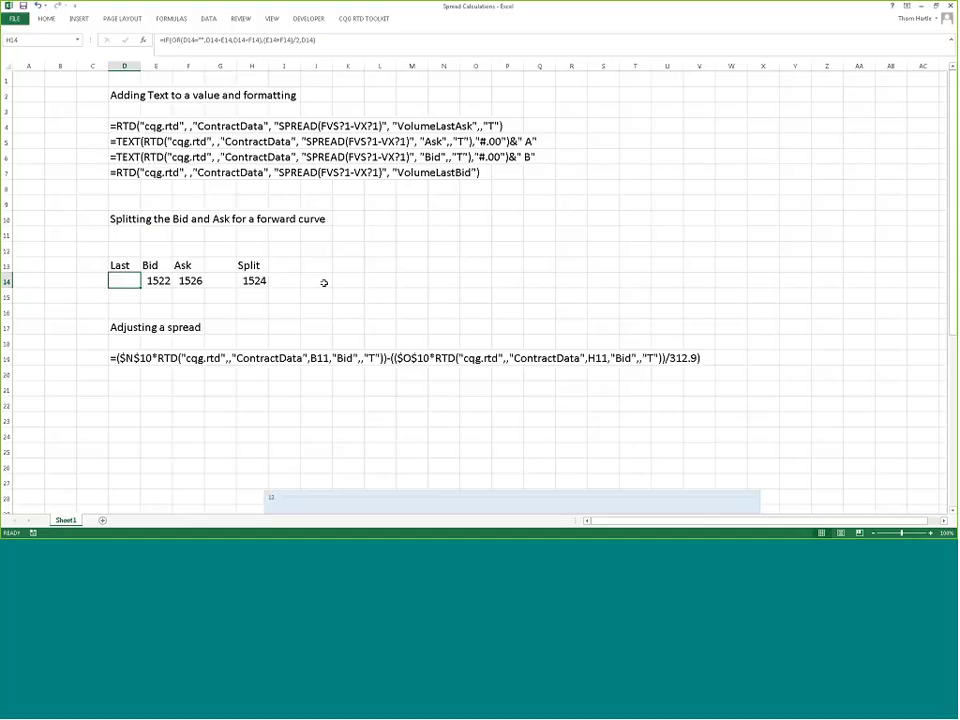
type("152")
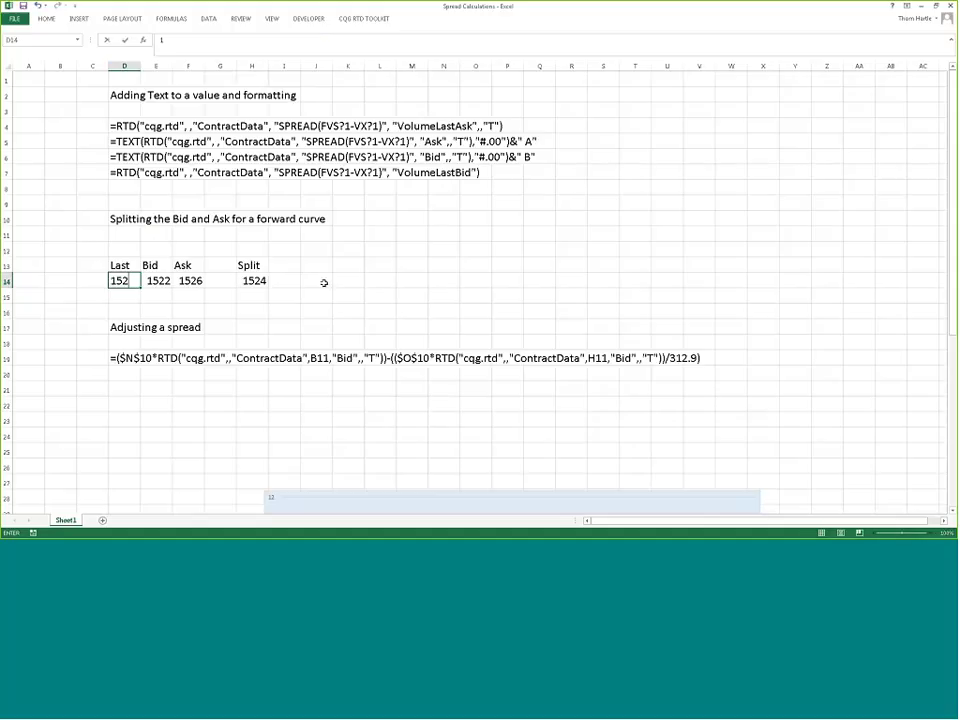
type("5")
key("Return")
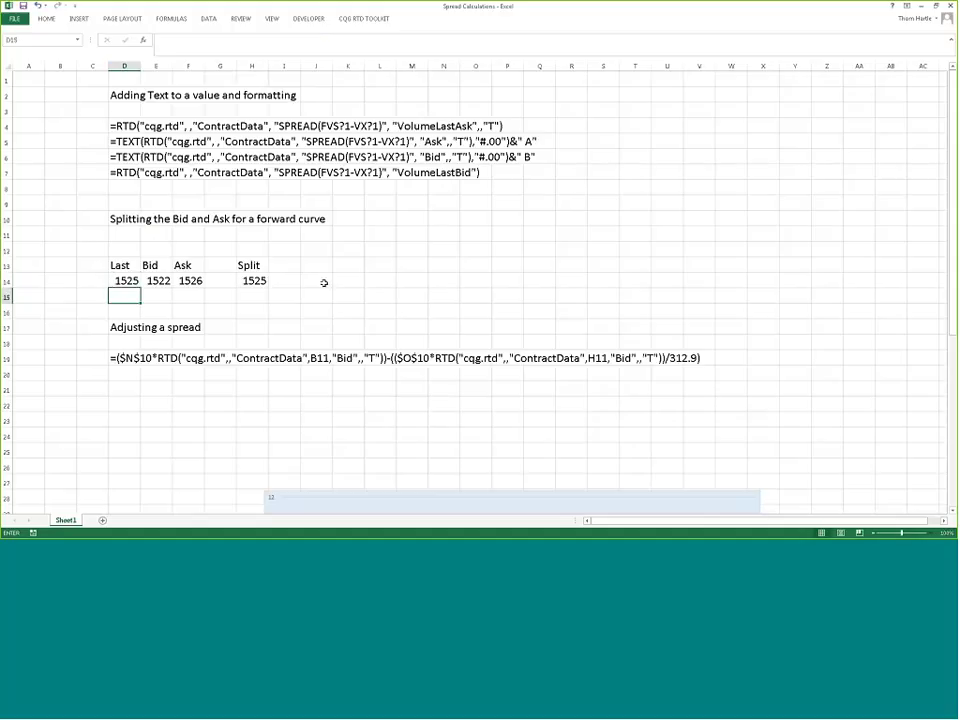
Test the Split formula with Last prices outside the bid-ask range by setting D14 to 1520 and to 1528
key("Up")
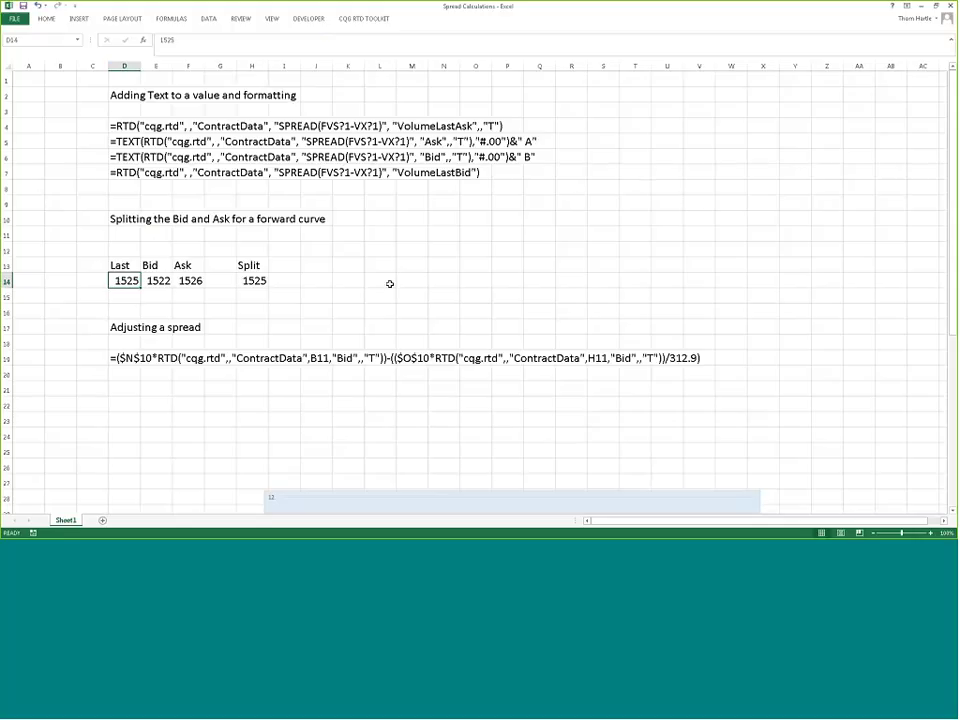
type("1520")
key("Return")
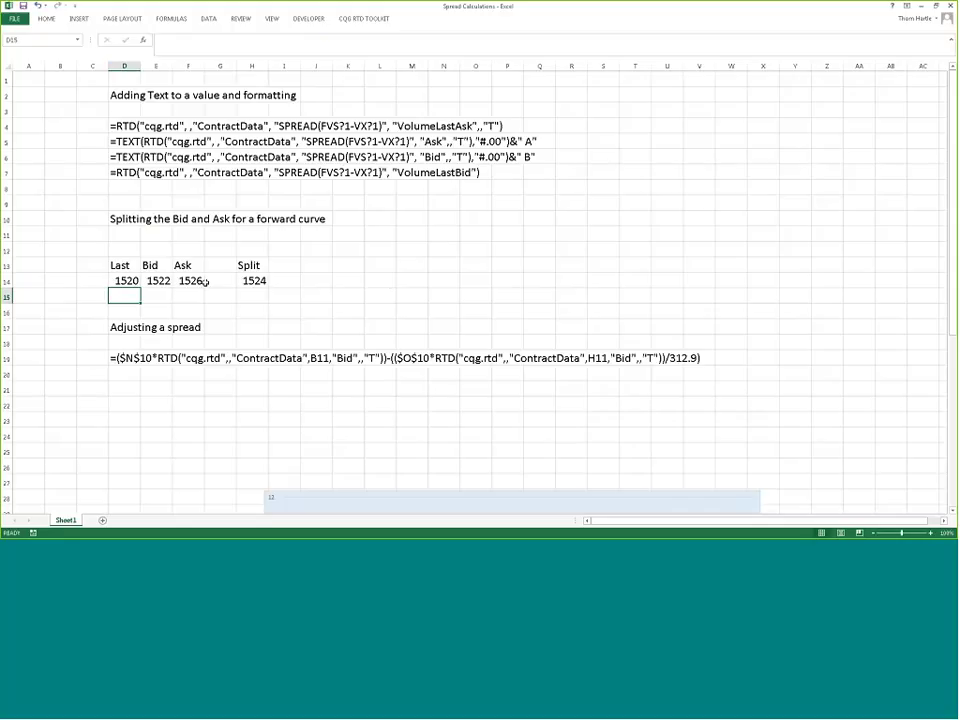
left_click(129, 280)
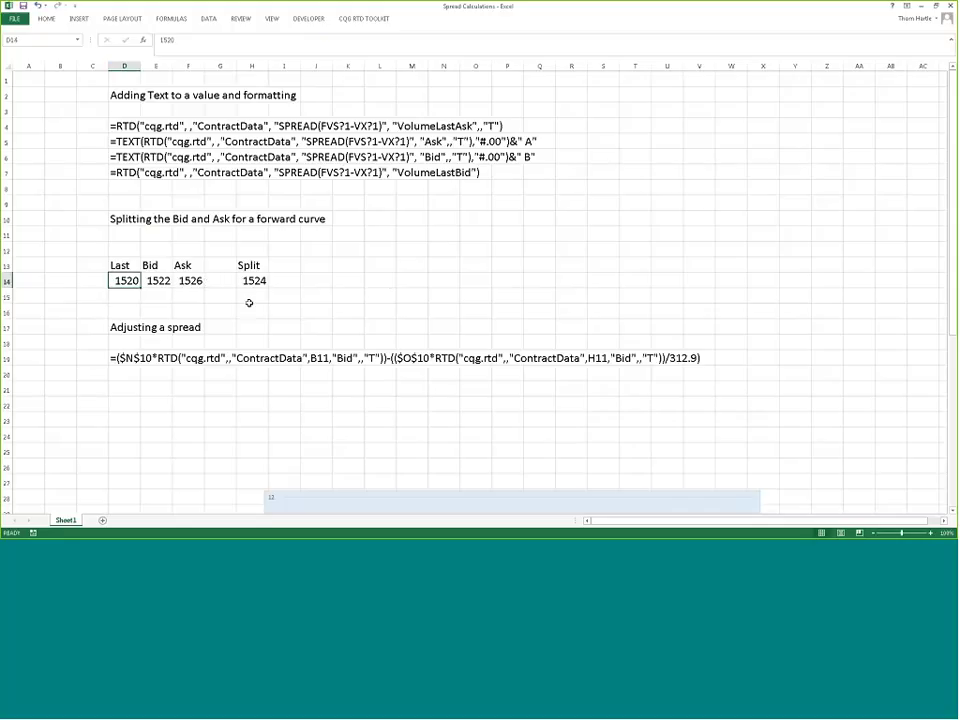
type("1528")
key("Return")
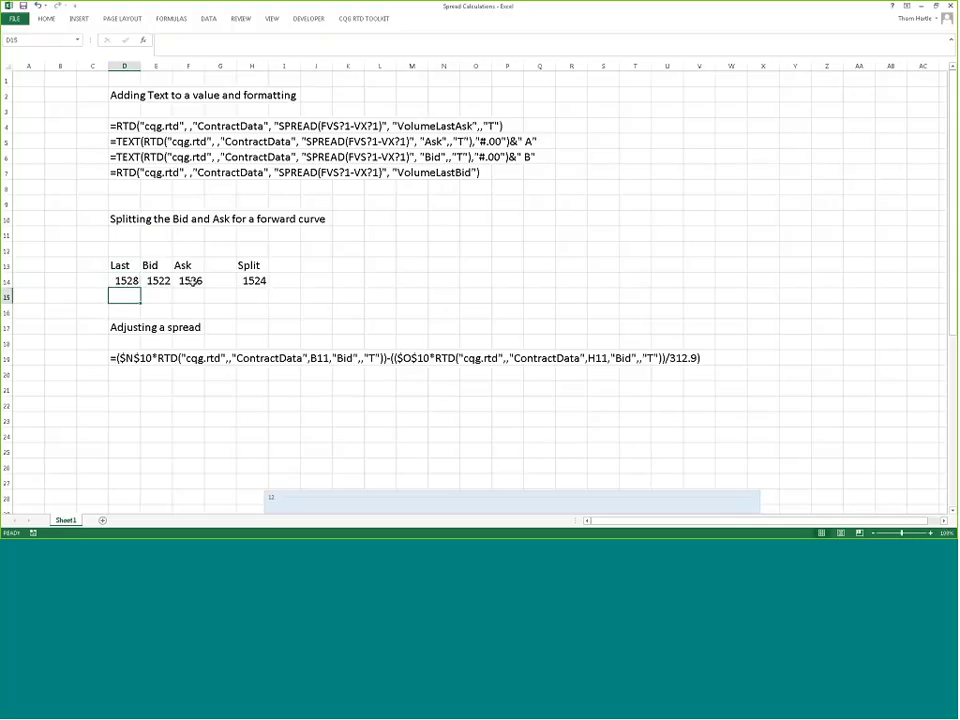
left_click(133, 283)
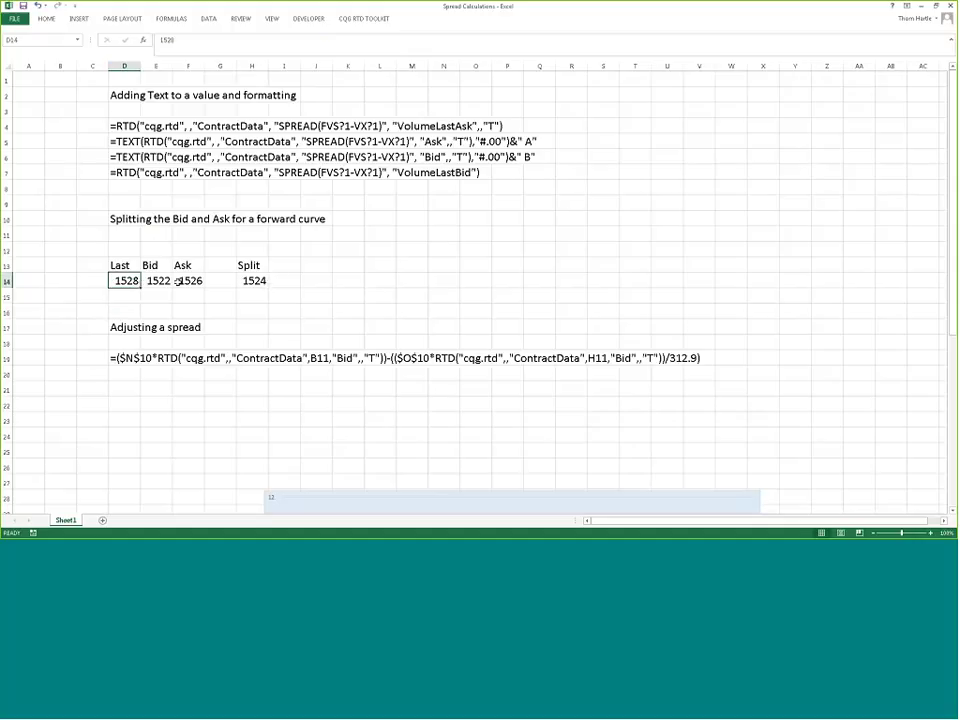
Replace the value 8 in F39 of the line chart's data with the formula =1/0
scroll(221, 274, "down", 2)
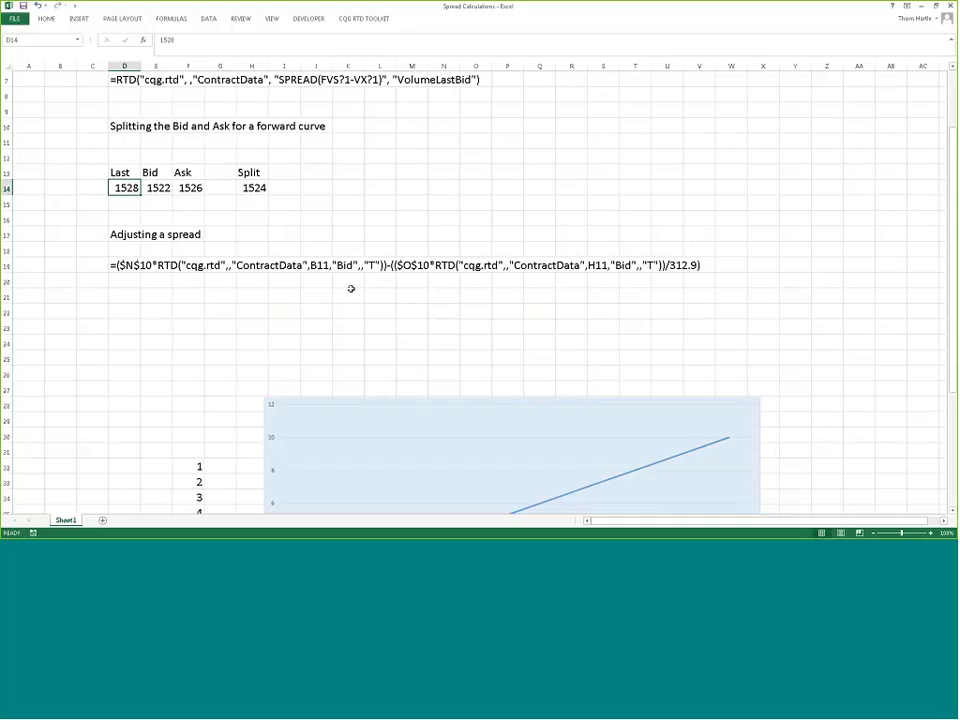
scroll(351, 289, "down", 1)
scroll(351, 289, "down", 5)
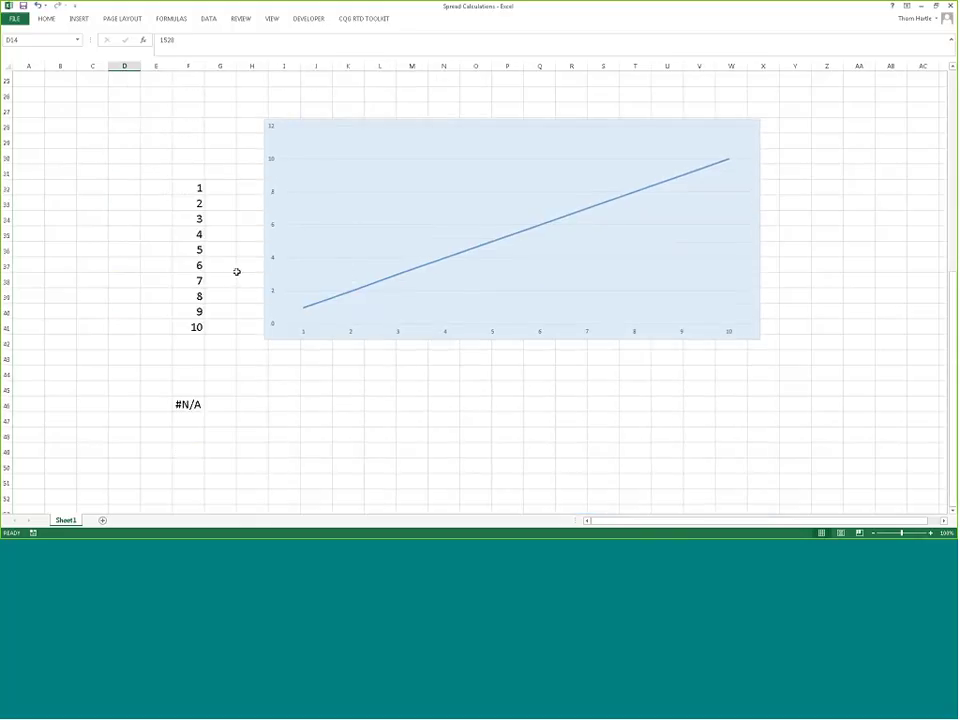
left_click(198, 296)
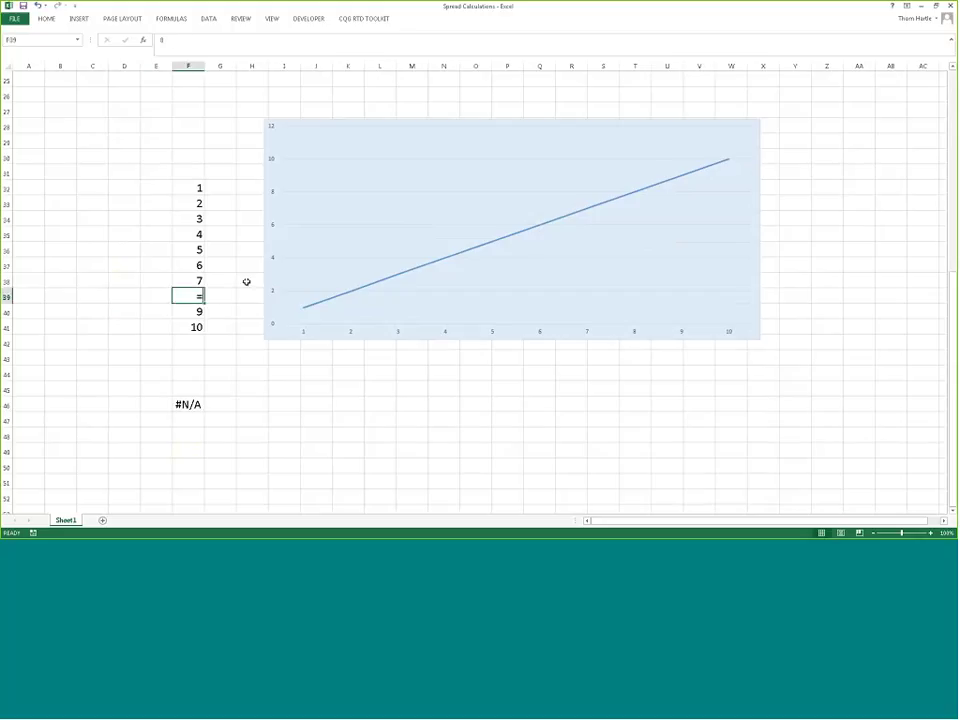
type("=1/")
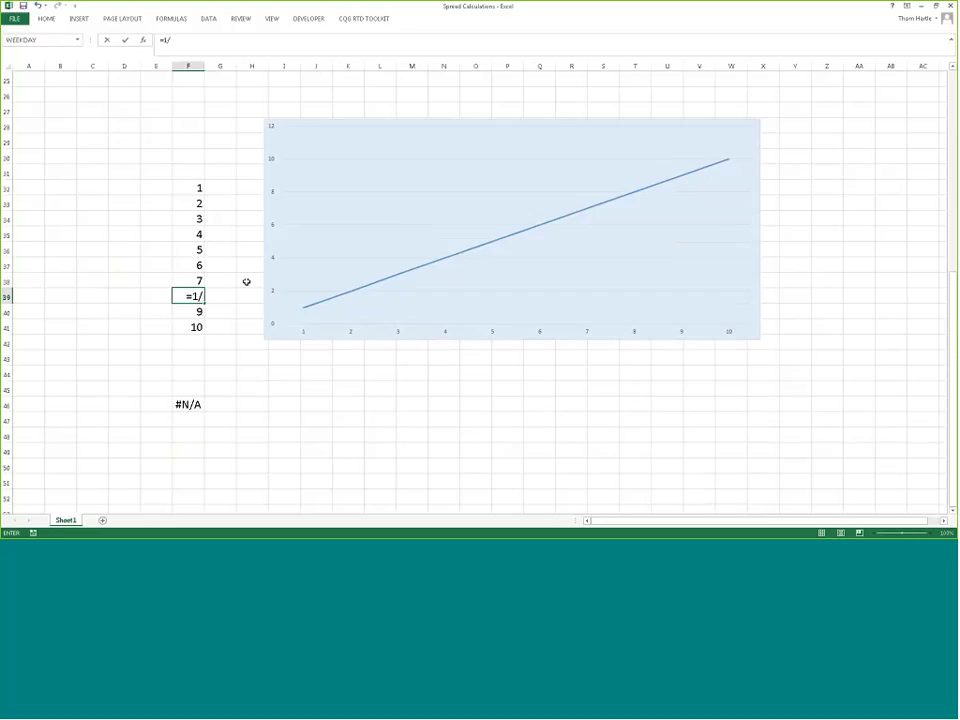
type("0")
key("Return")
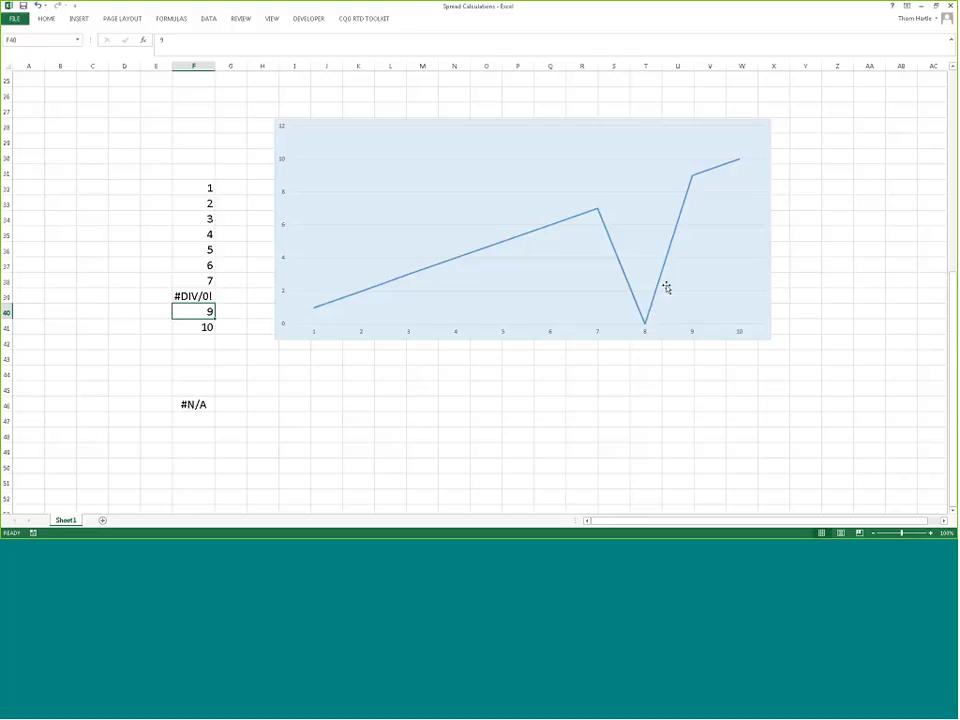
Copy the IF(ISERROR(1/0),NA()) formula from F46 and paste it into F39 of the chart data
left_click(193, 404)
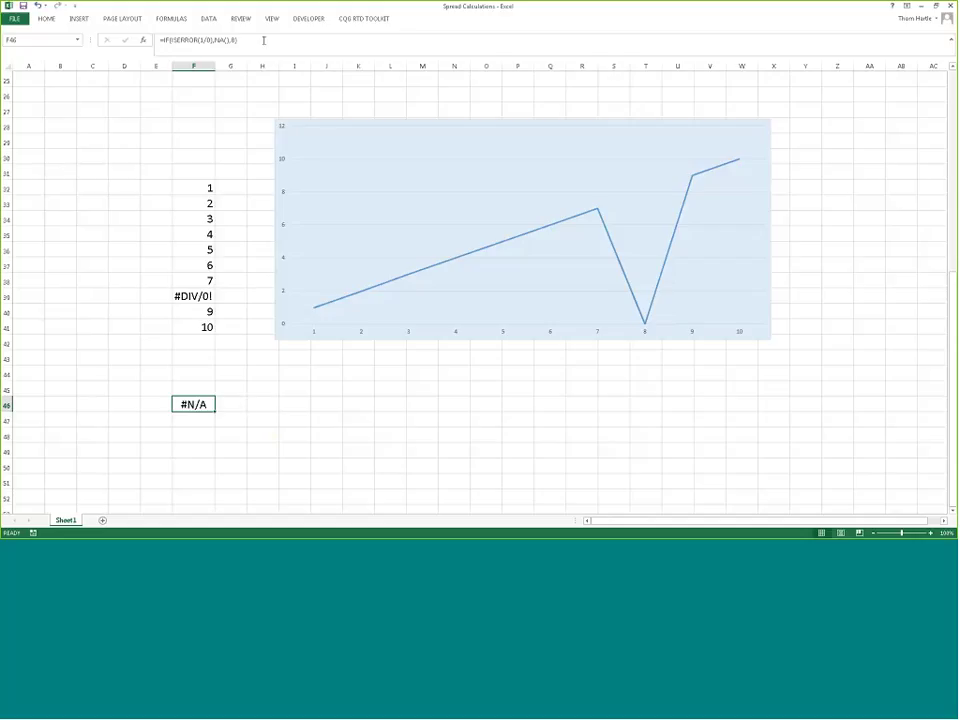
left_click_drag(238, 39, 159, 39)
right_click(191, 40)
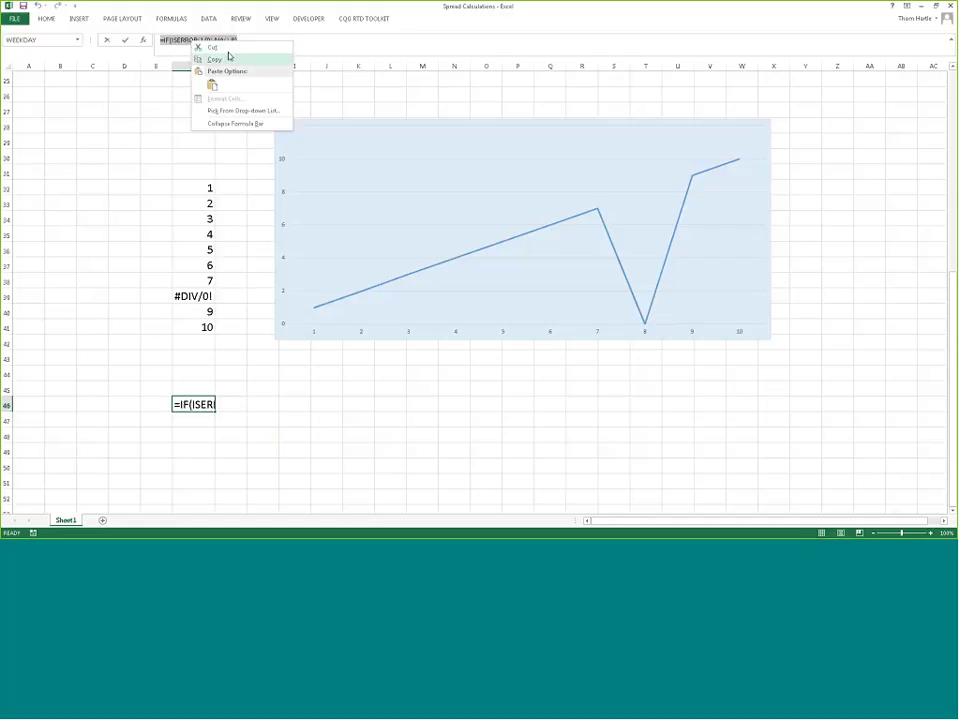
left_click(216, 59)
type("=IF(")
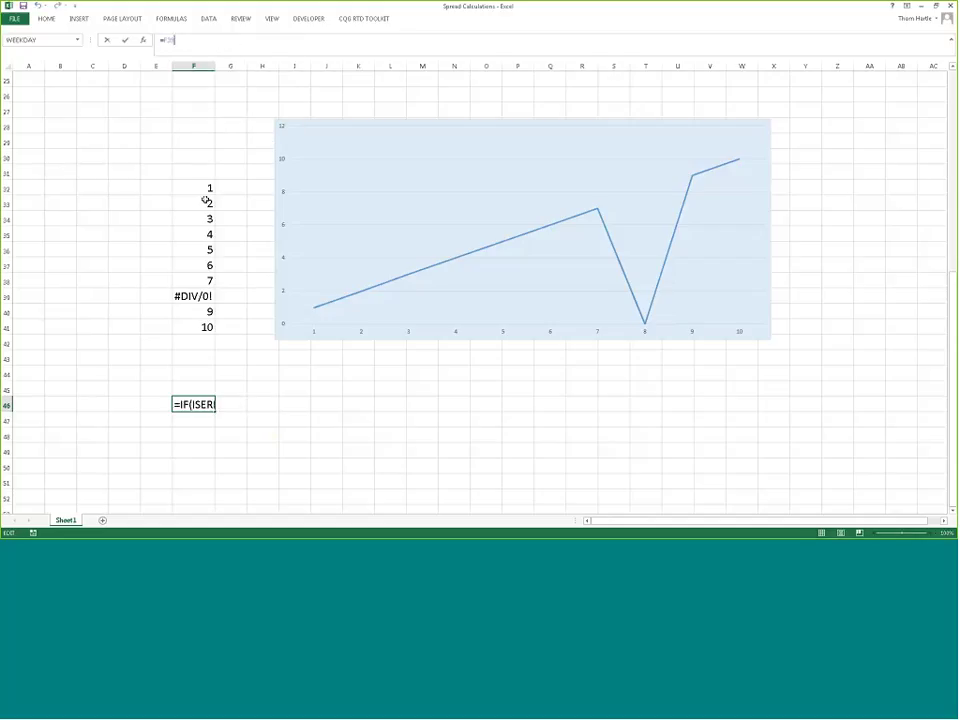
type("ISERROR(")
left_click(193, 296)
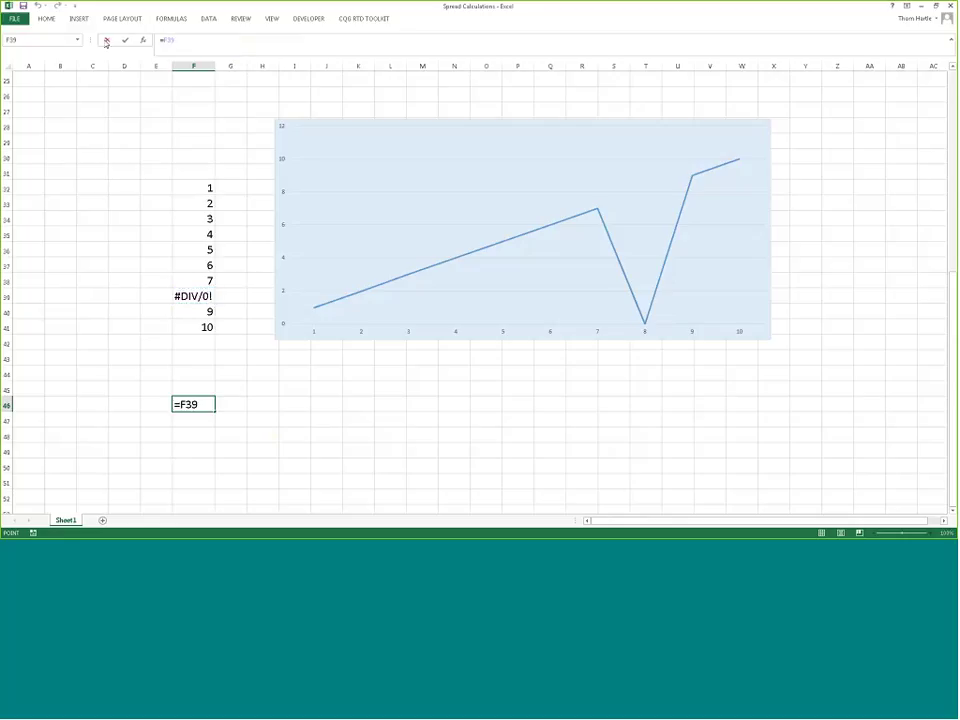
key("Return")
left_click(190, 296)
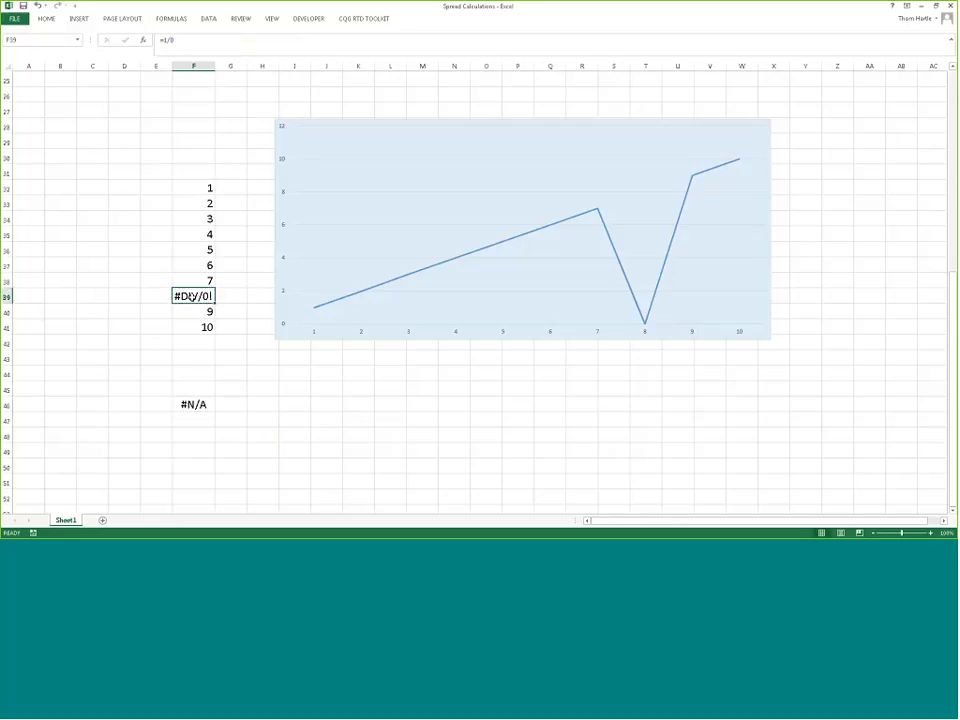
key("ctrl+v")
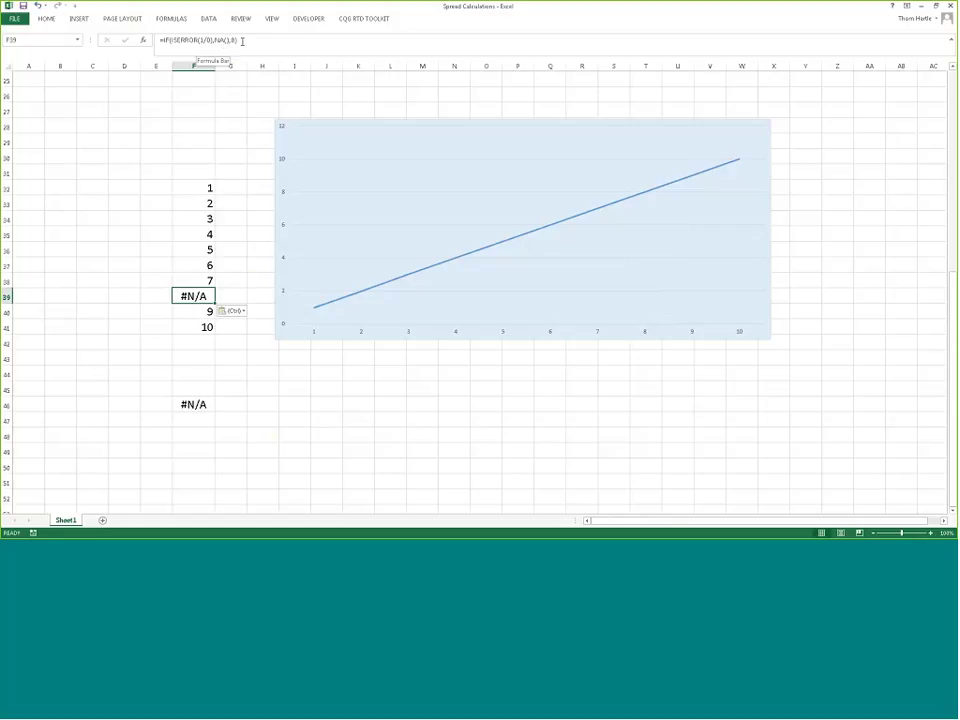
key("ctrl+z")
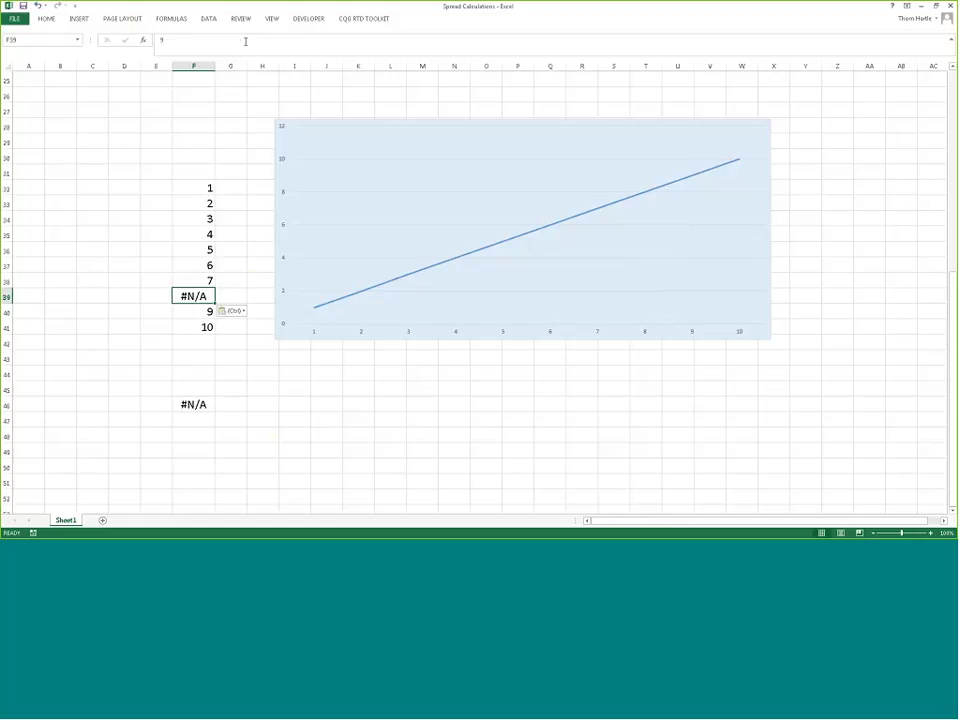
left_click(194, 297)
Close the Spread Calculations workbook without saving the changes
left_click(949, 6)
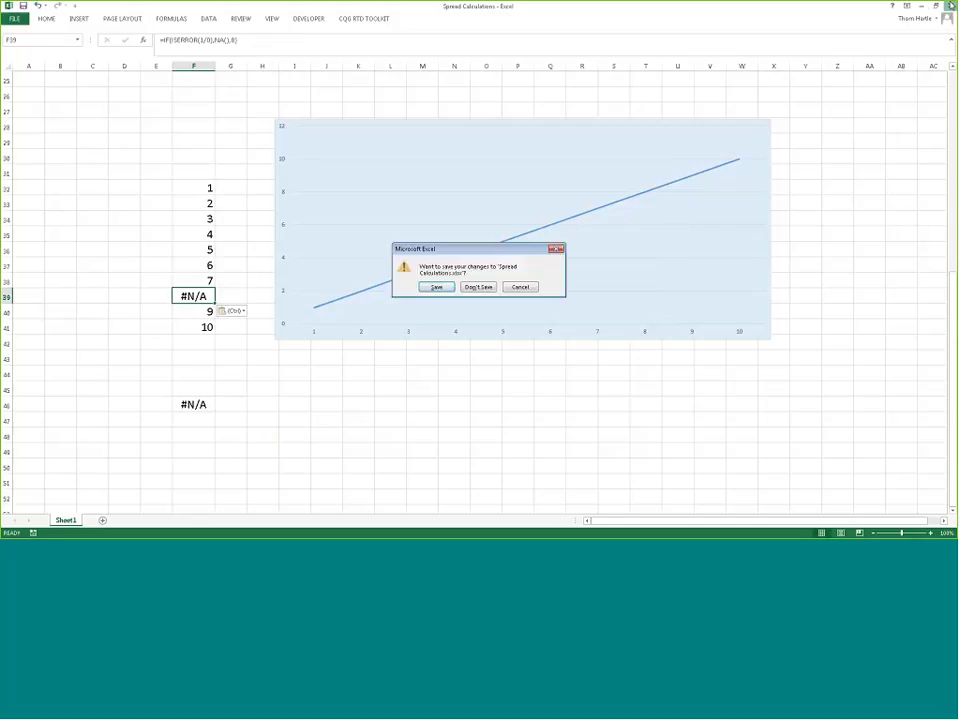
left_click(478, 285)
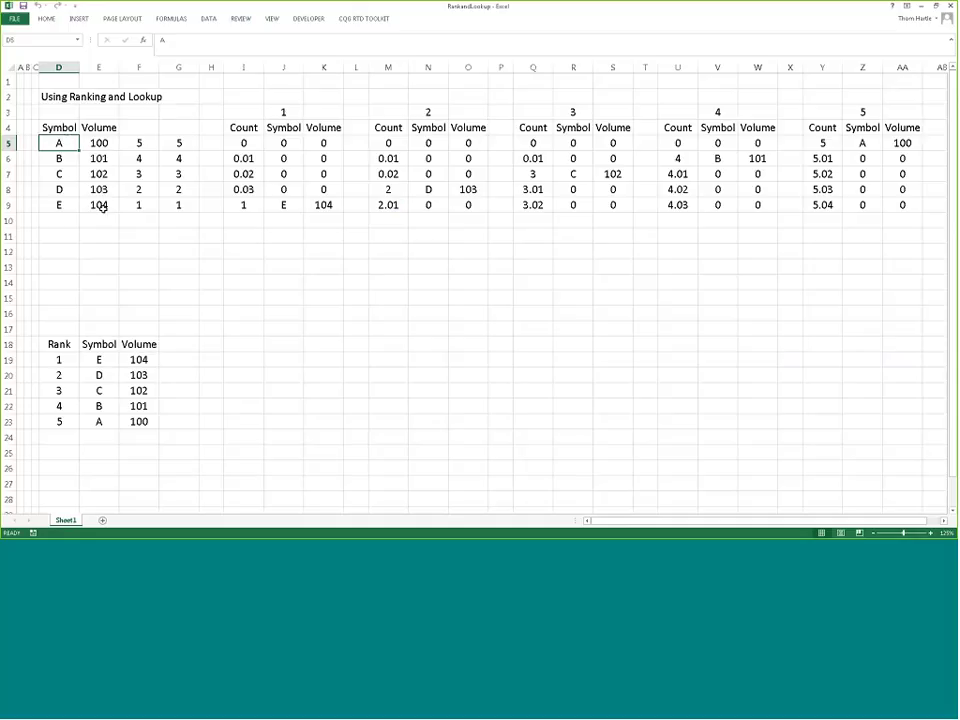
Shorten the reference range of the RANK formula in F5 to $E$5:$E$9 and check the rank formulas down column F
left_click(139, 144)
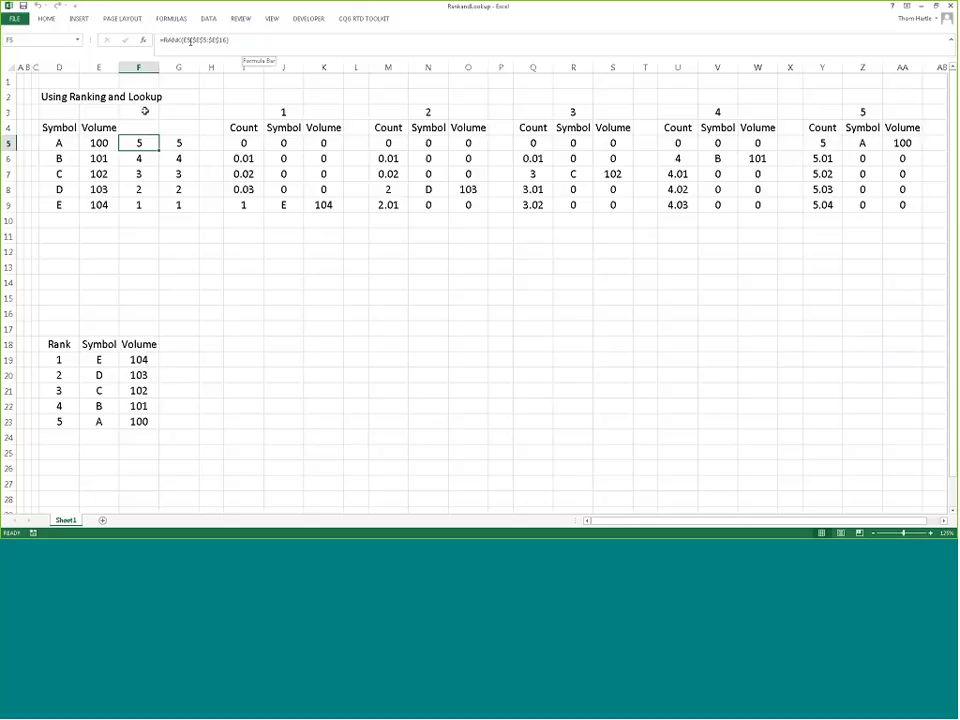
left_click(88, 143)
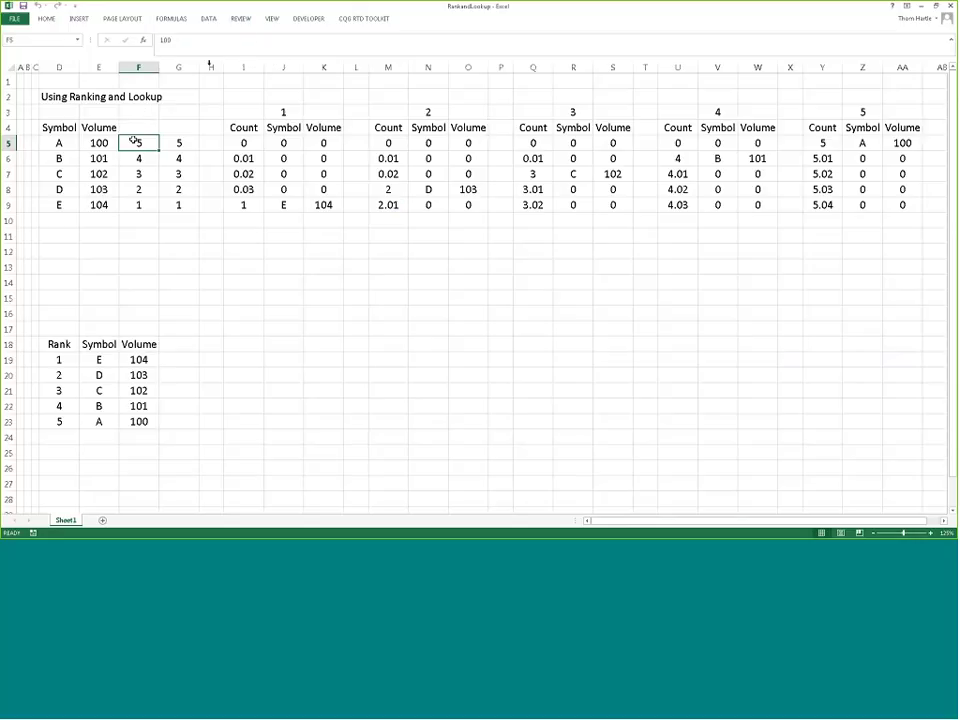
left_click(250, 40)
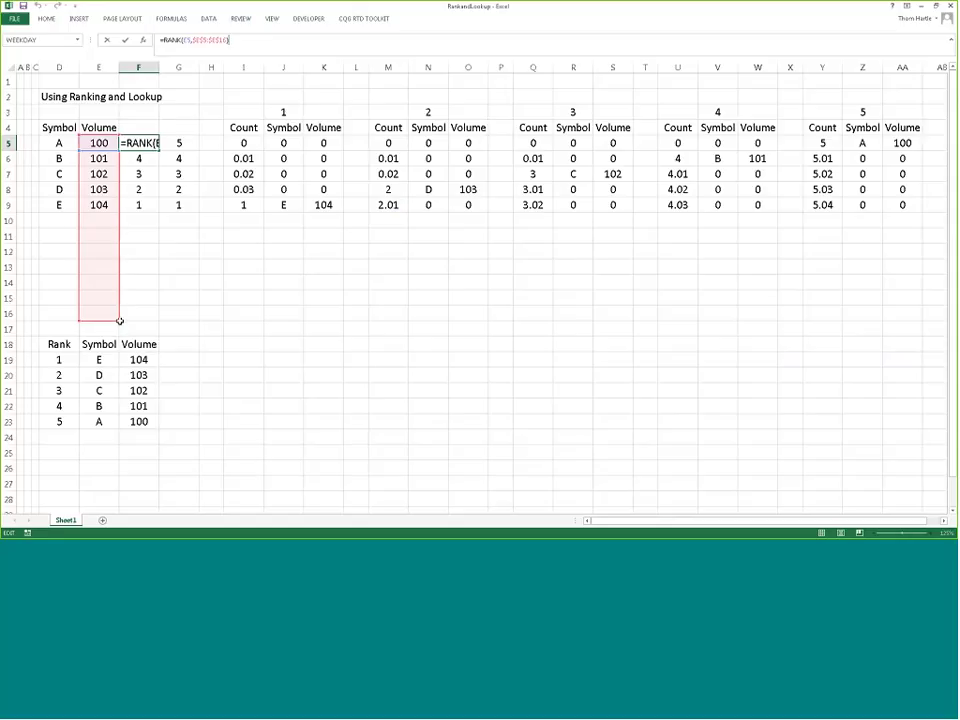
left_click_drag(120, 322, 117, 215)
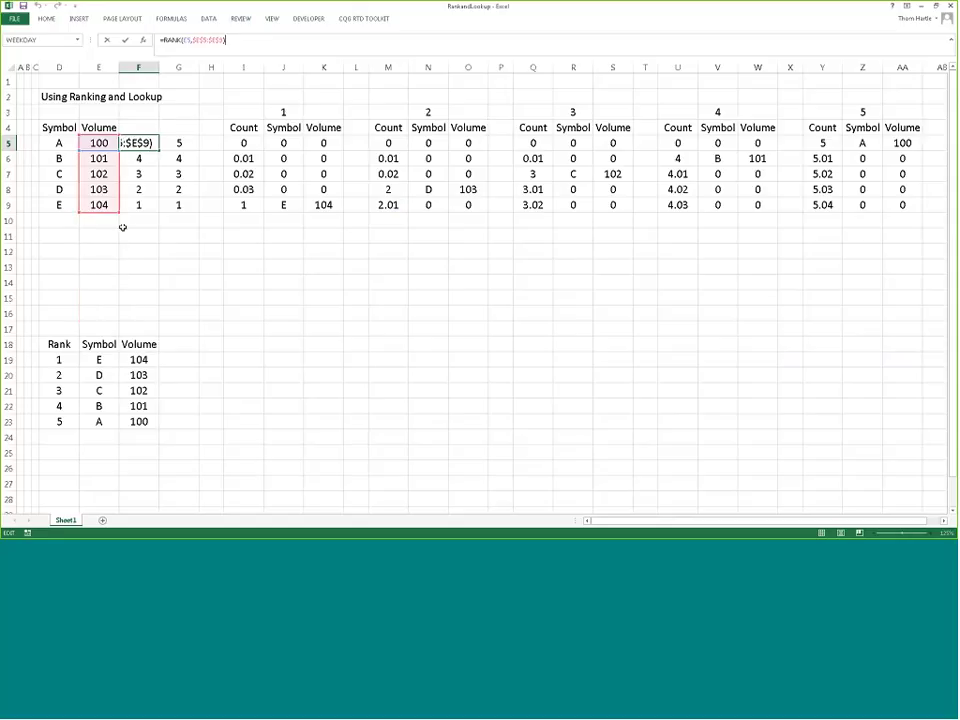
key("Return")
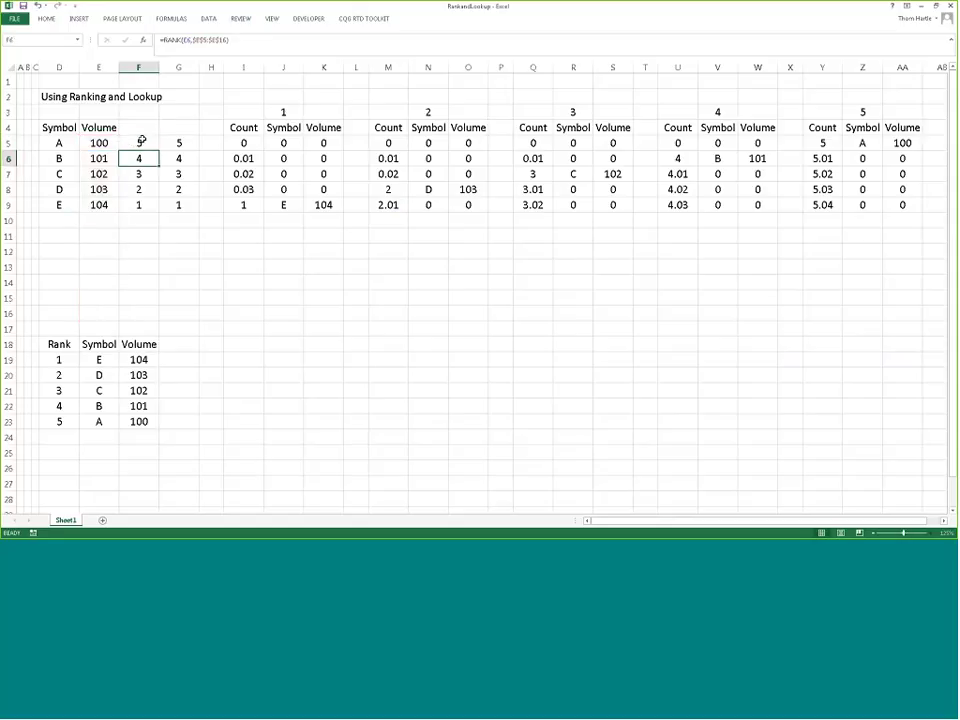
left_click(136, 142)
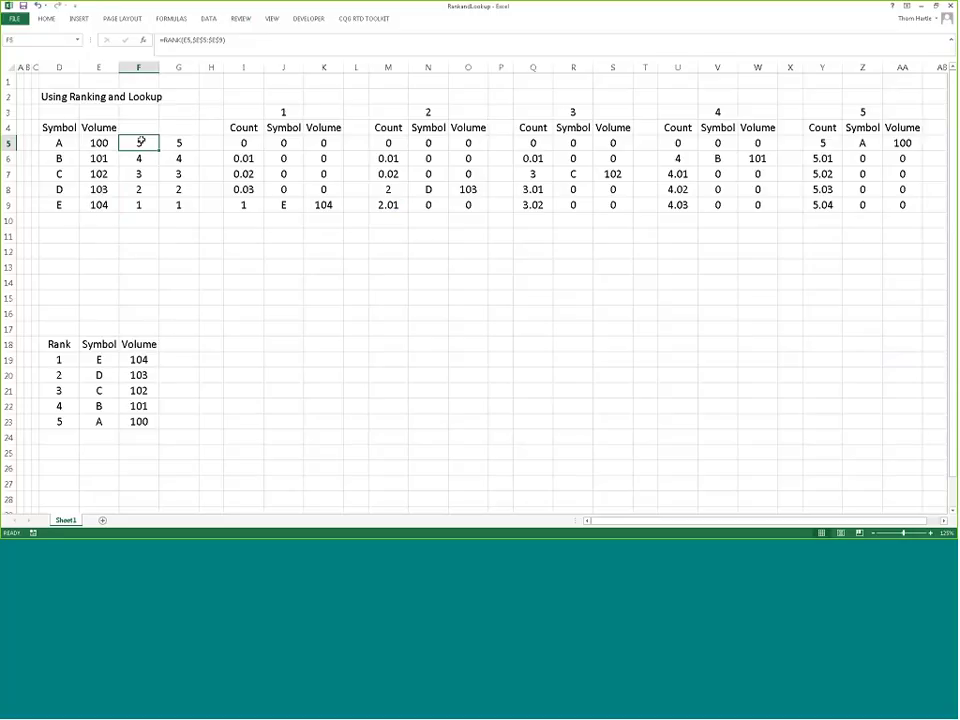
key("ctrl+Down")
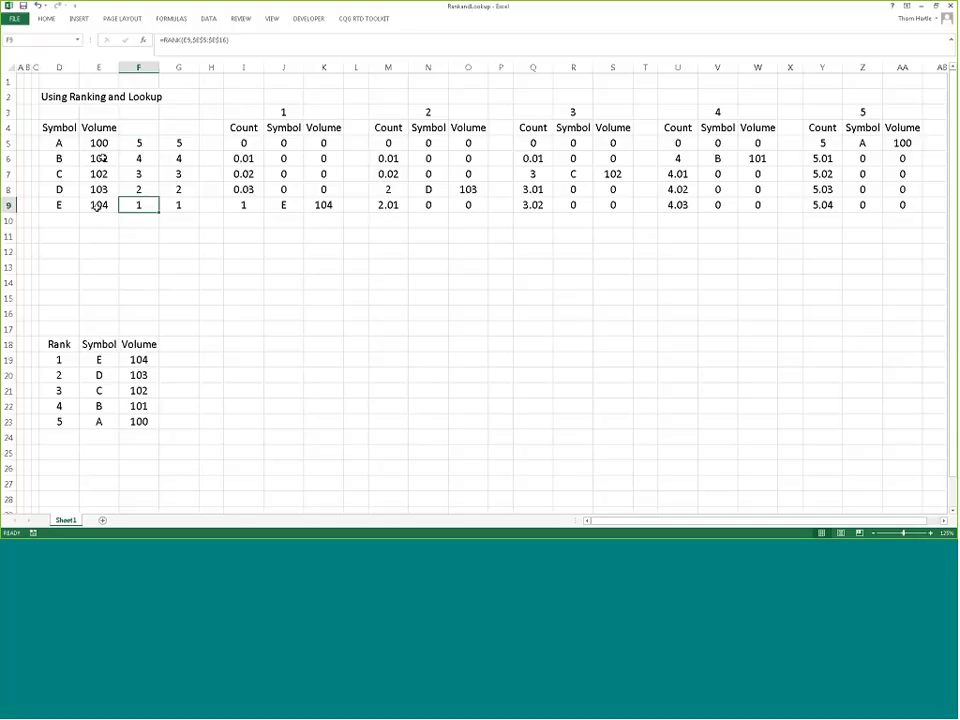
Set symbol B's volume in E6 to 103 so that it ties with symbol D
left_click(103, 158)
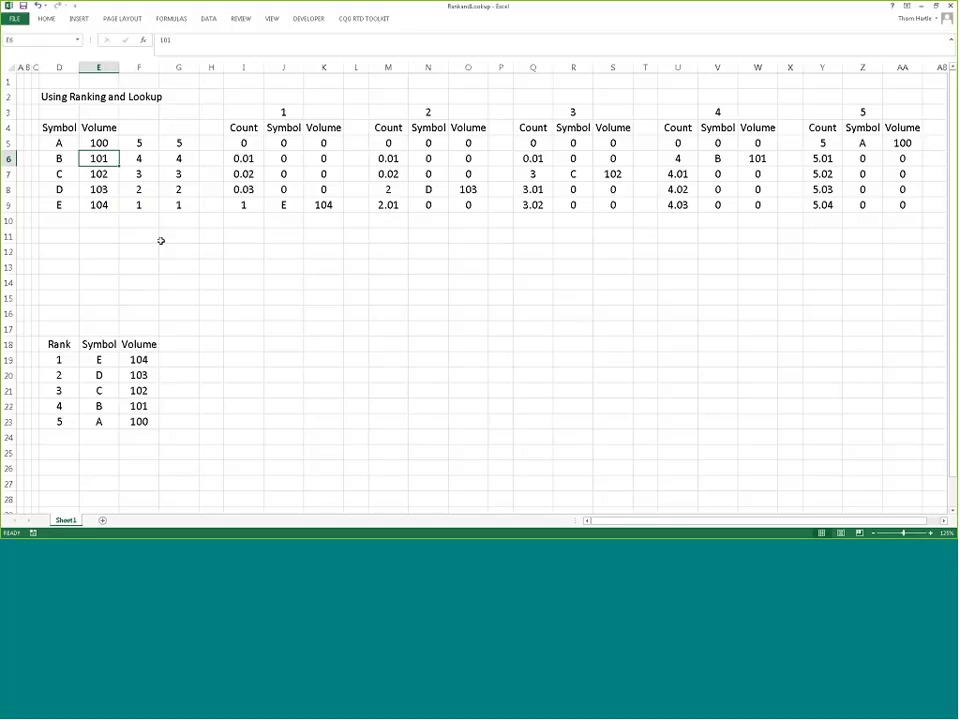
type("103")
key("Return")
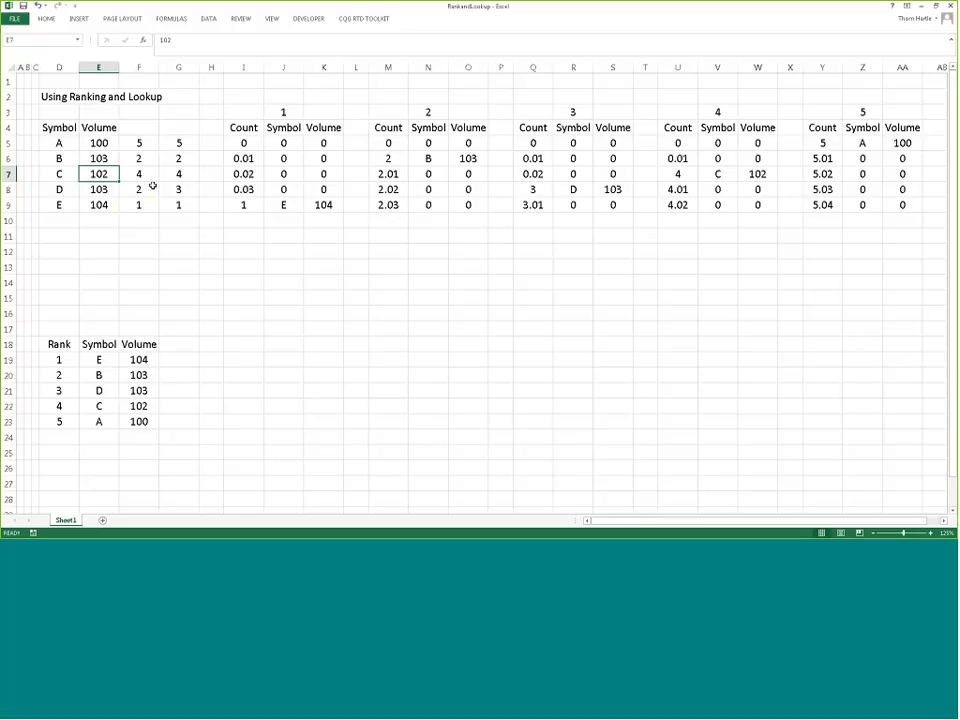
Examine the tie-breaking RANK plus COUNTIF formulas in G5:G9 against the volumes in column E
left_click(180, 143)
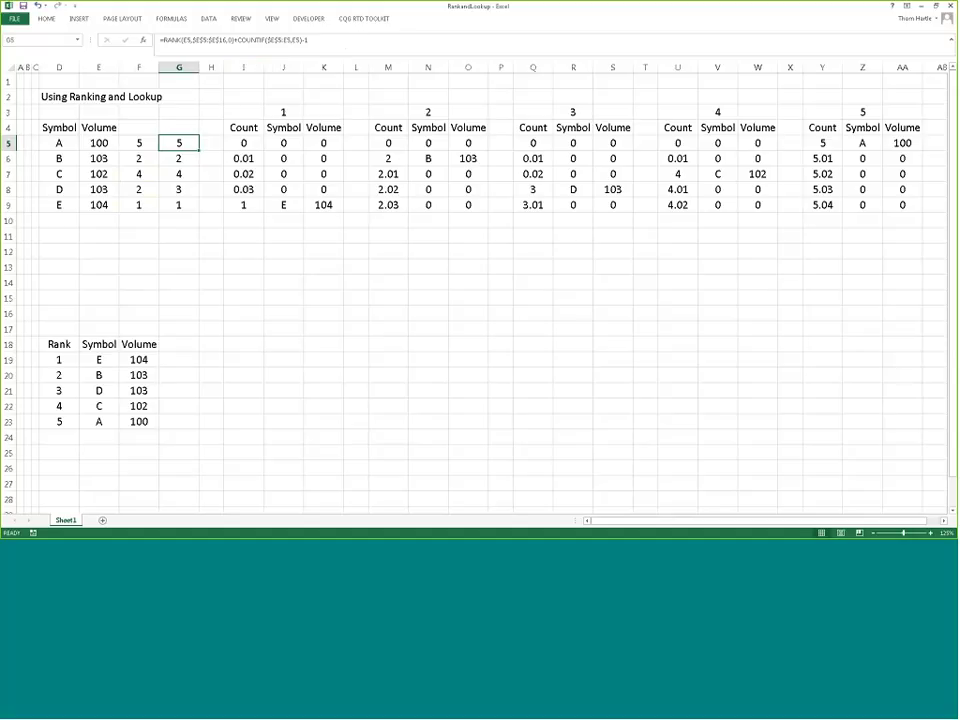
left_click(182, 205)
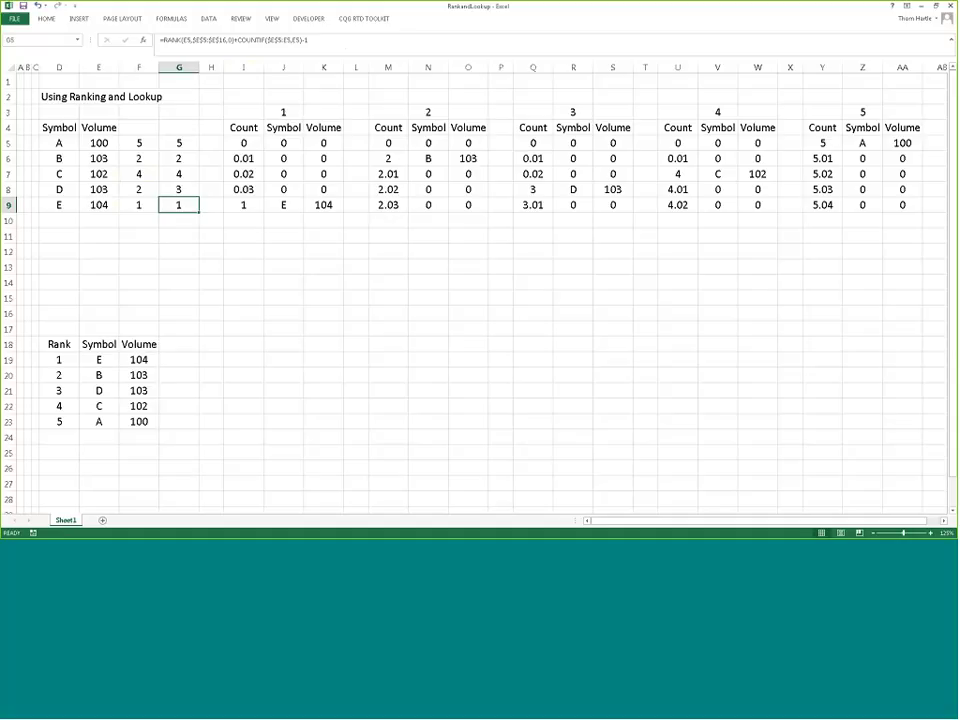
left_click(189, 158)
left_click(182, 186)
left_click(182, 174)
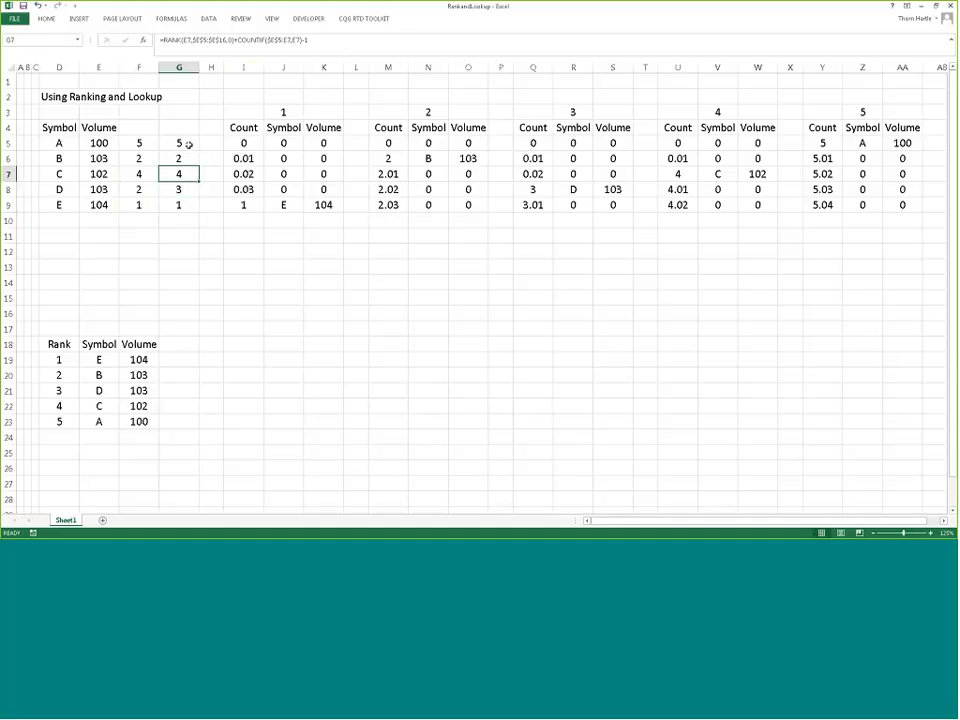
left_click(189, 144)
left_click(113, 160)
left_click(98, 143)
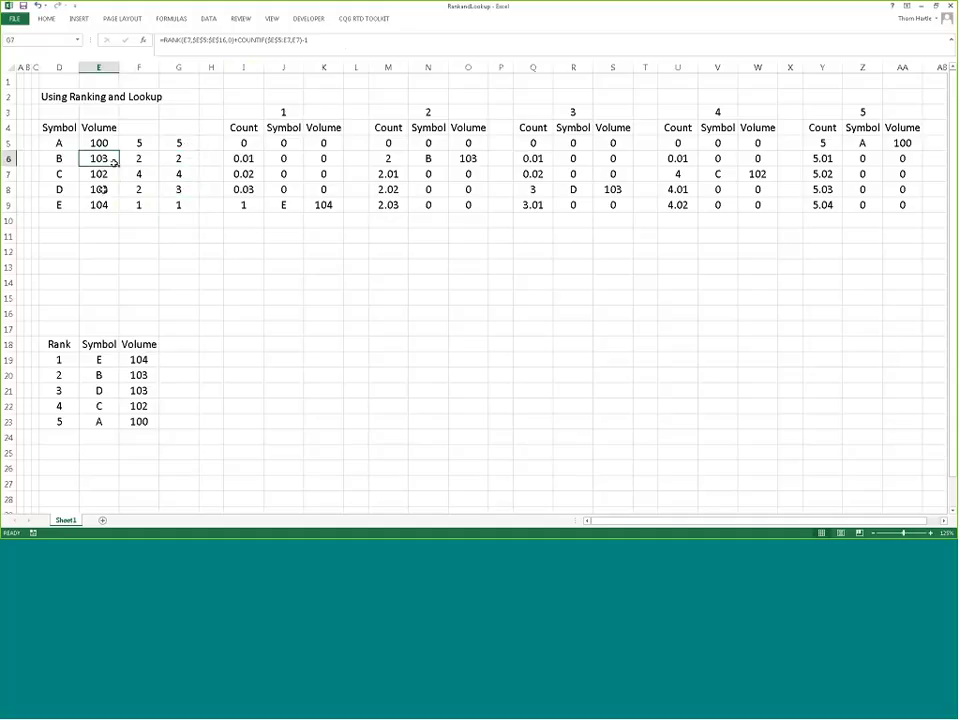
left_click(98, 189)
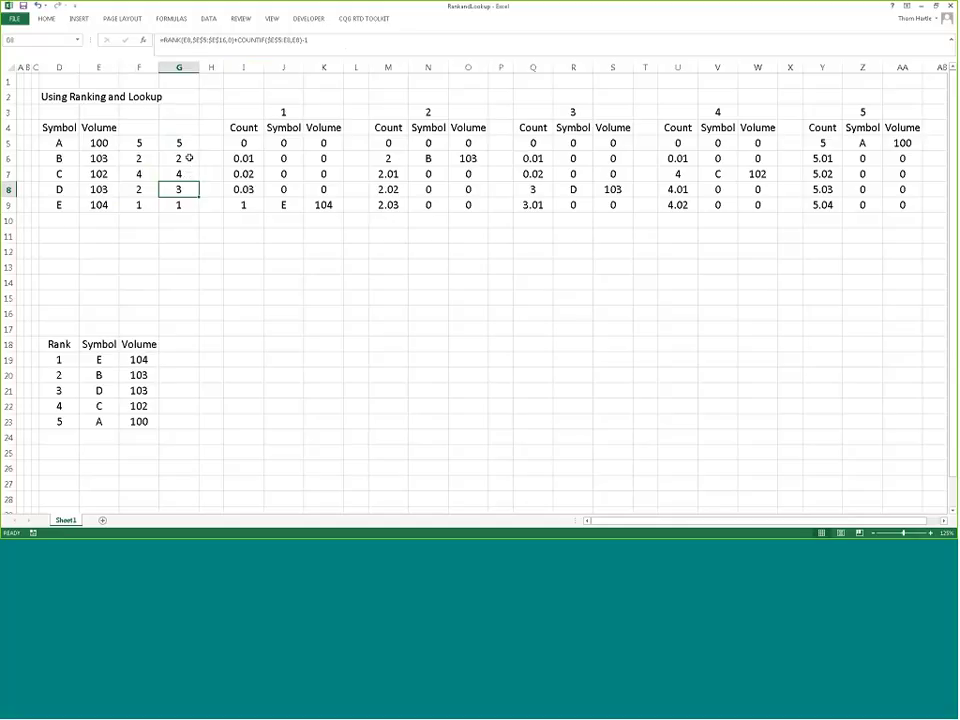
left_click(189, 158)
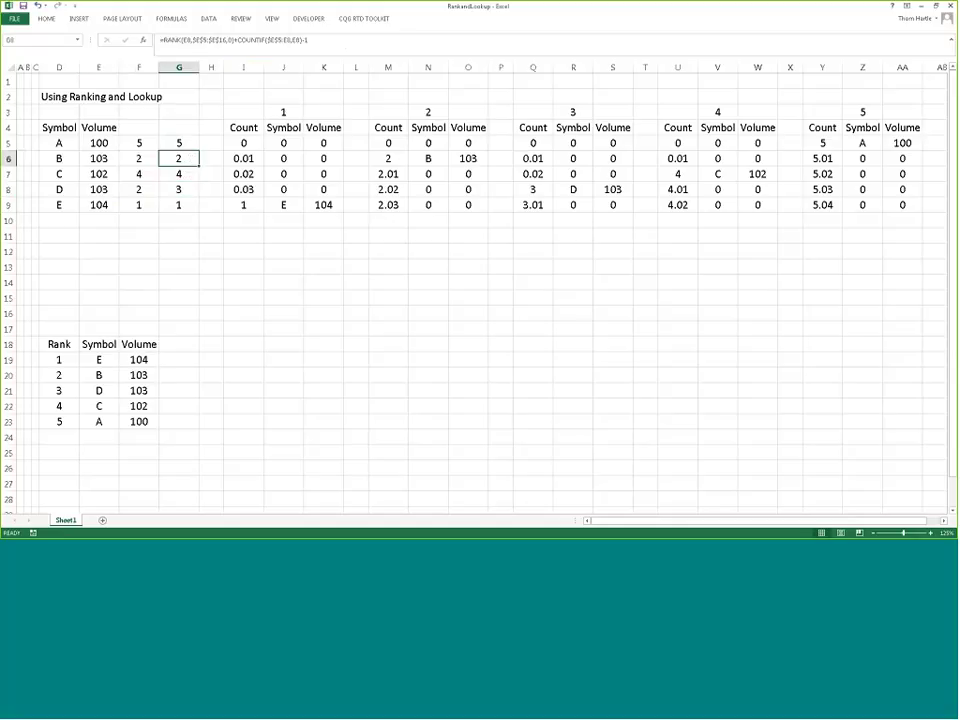
left_click(191, 190)
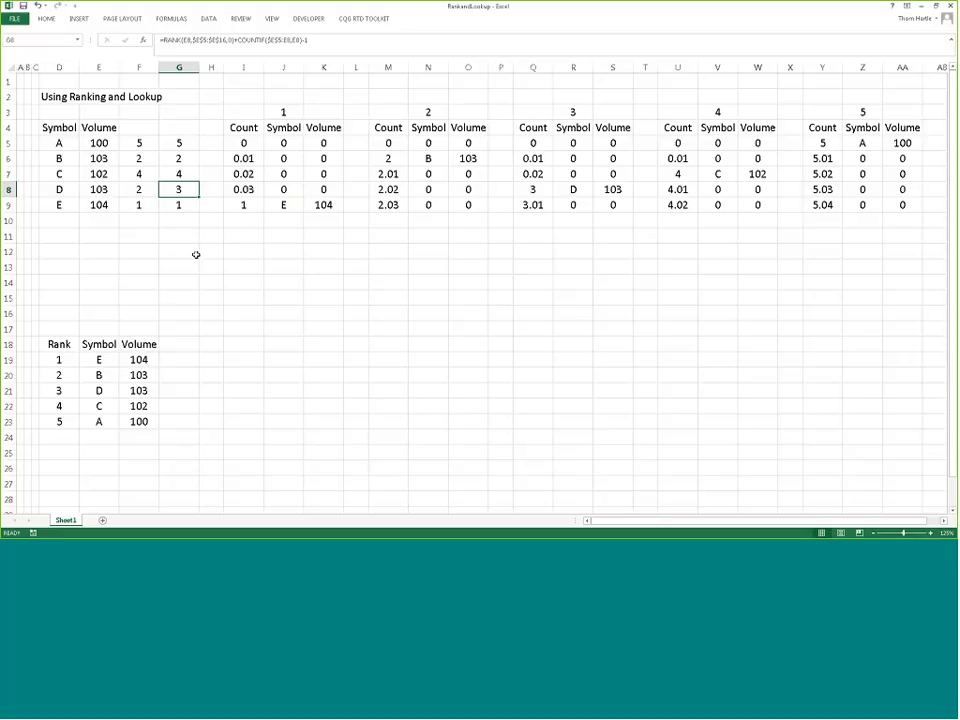
Inspect the rank headings in J3, N3 and R3 and the cells referenced by the Count formula in I5
left_click(283, 112)
left_click(430, 112)
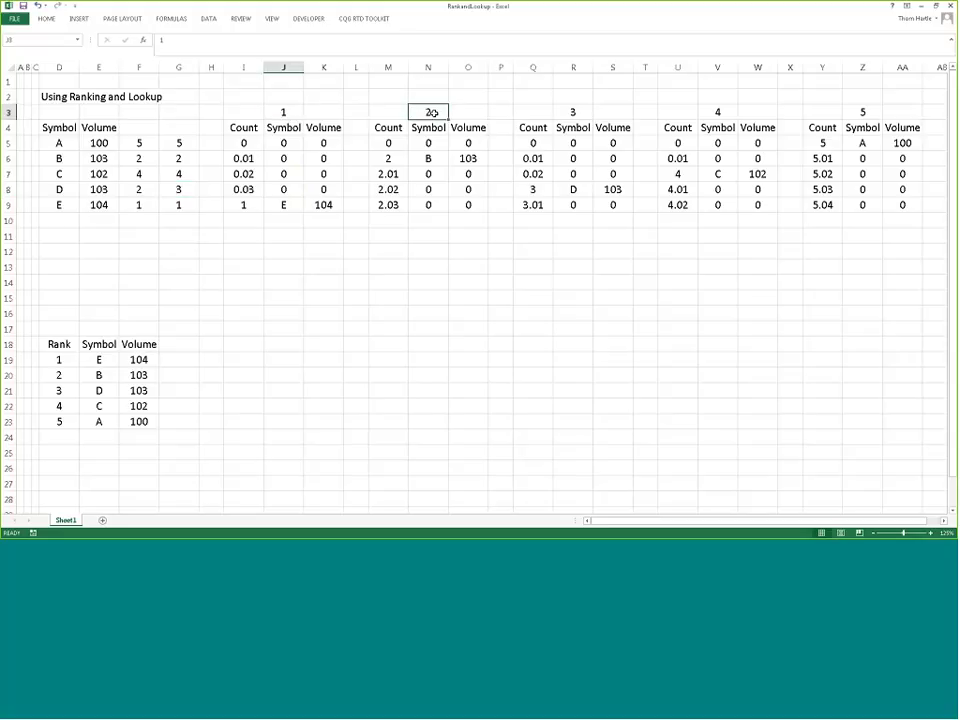
left_click(566, 112)
left_click(244, 144)
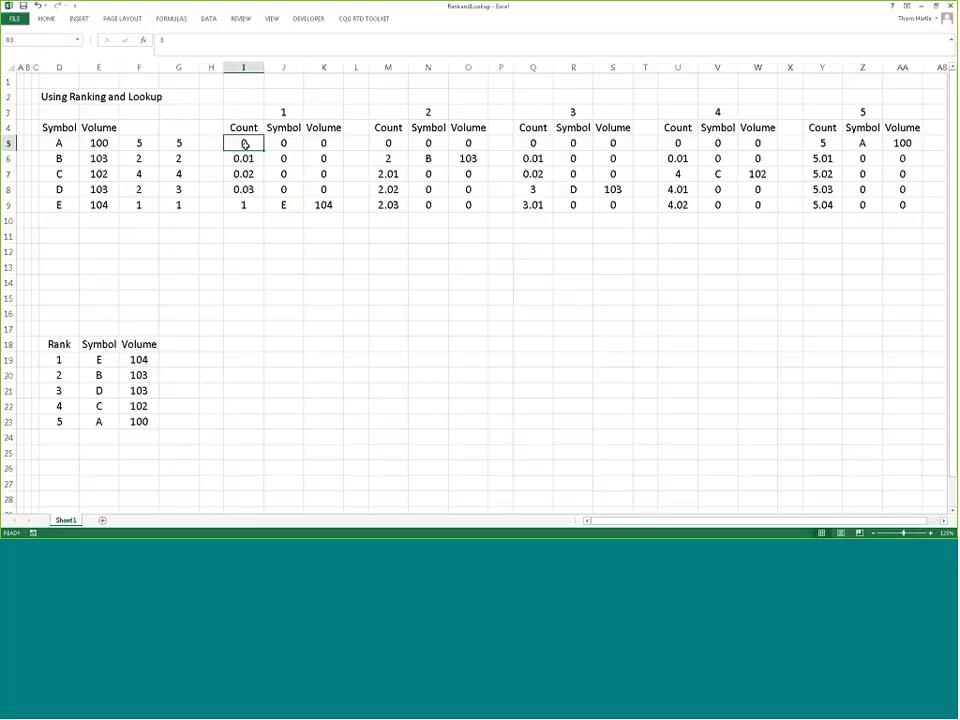
double_click(244, 144)
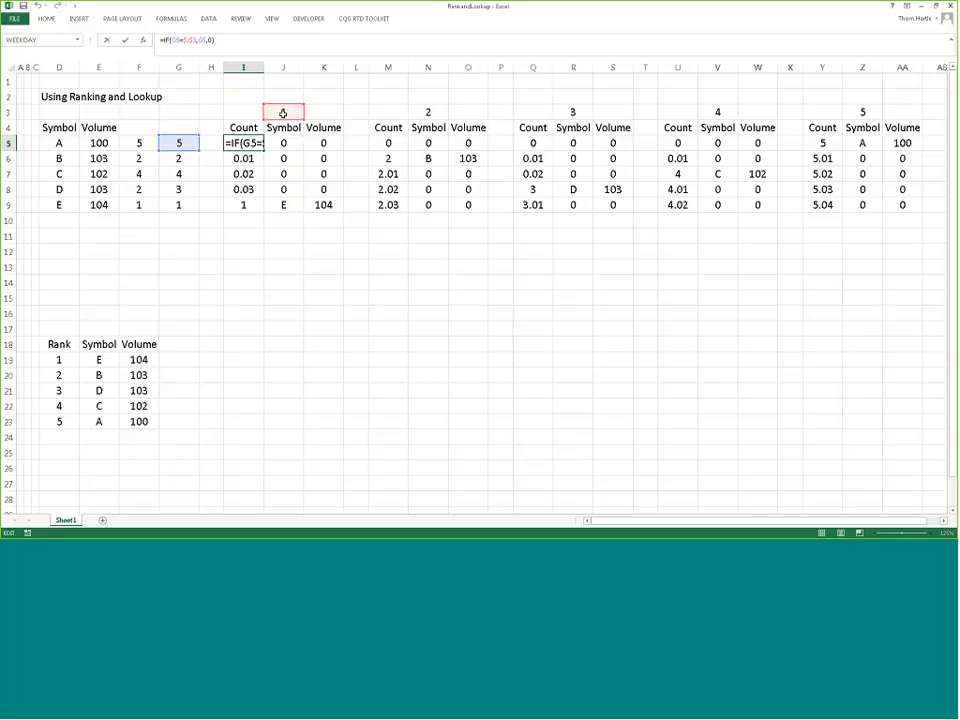
key("Return")
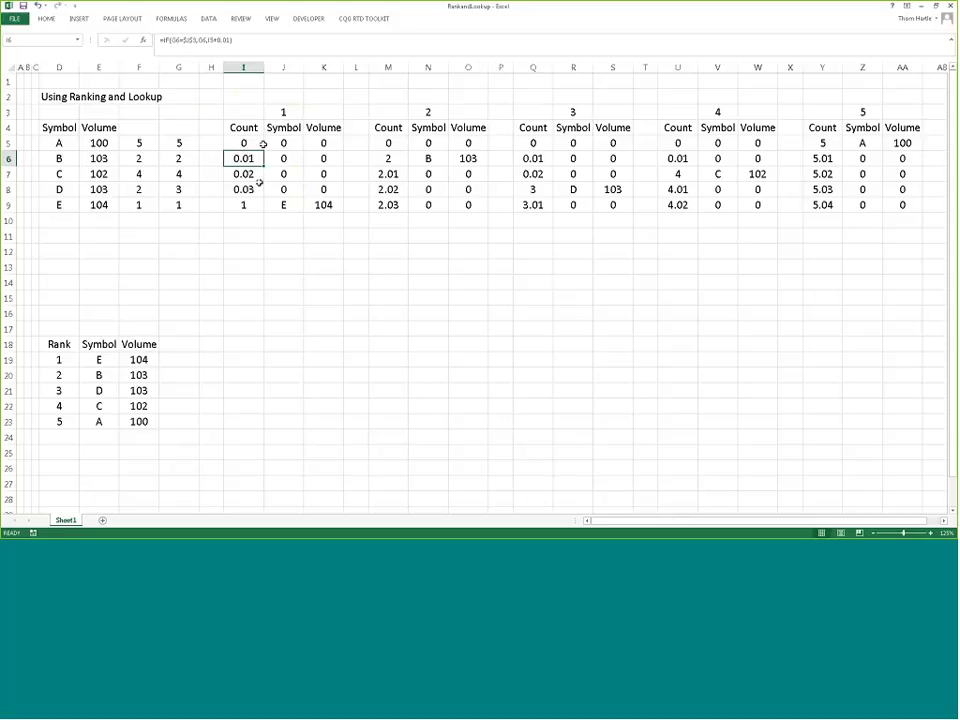
Compare the Count formulas in I5:I9 with the tie-broken ranks in column G, row by row
left_click(251, 200)
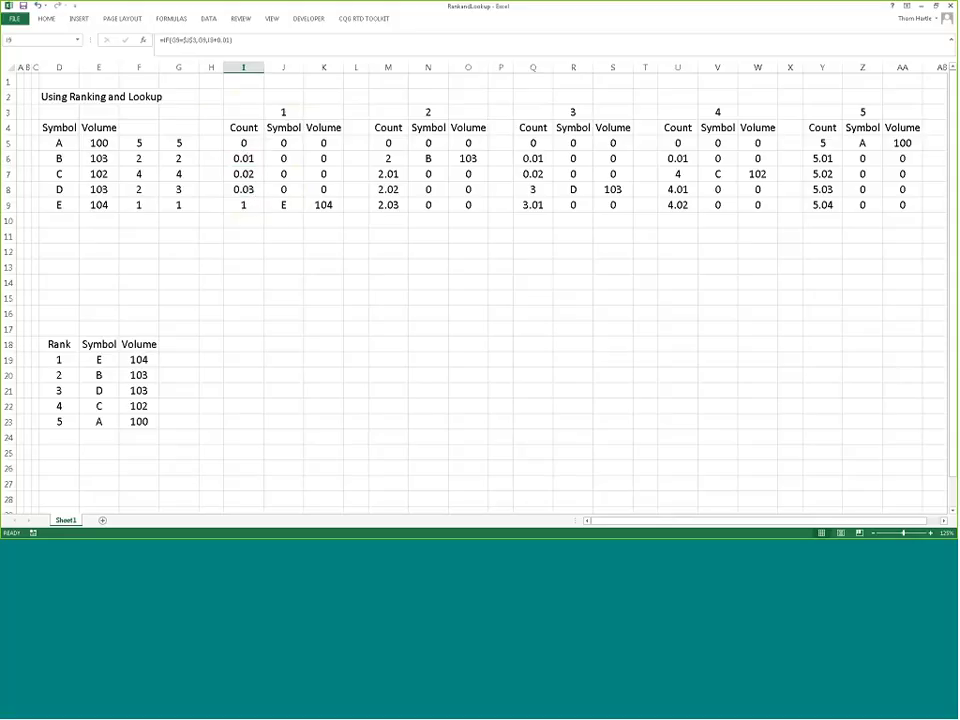
left_click(247, 143)
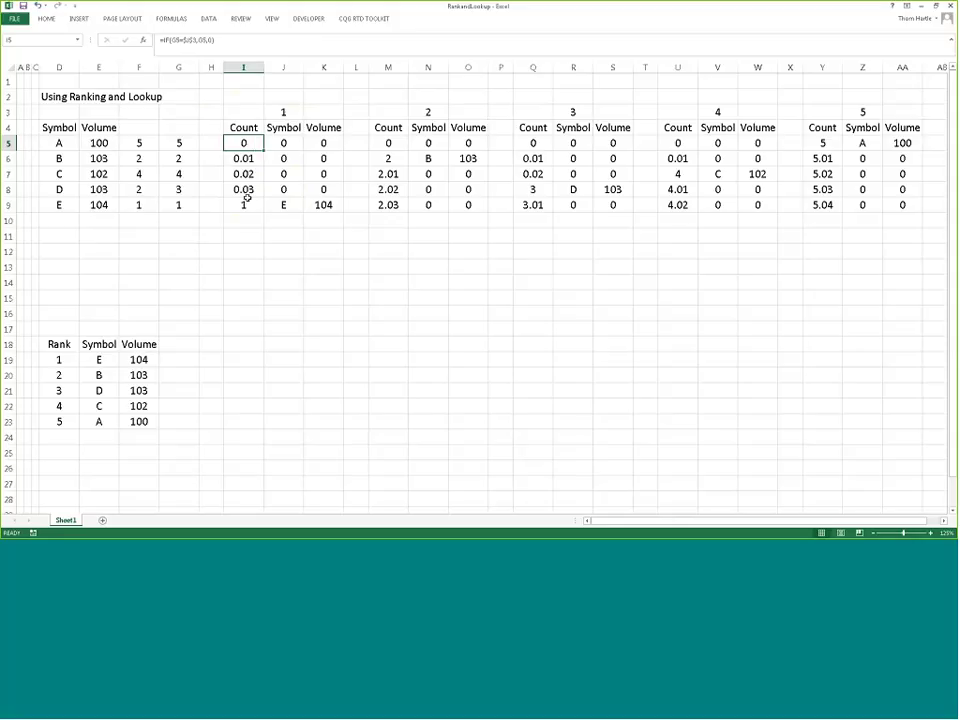
left_click(245, 158)
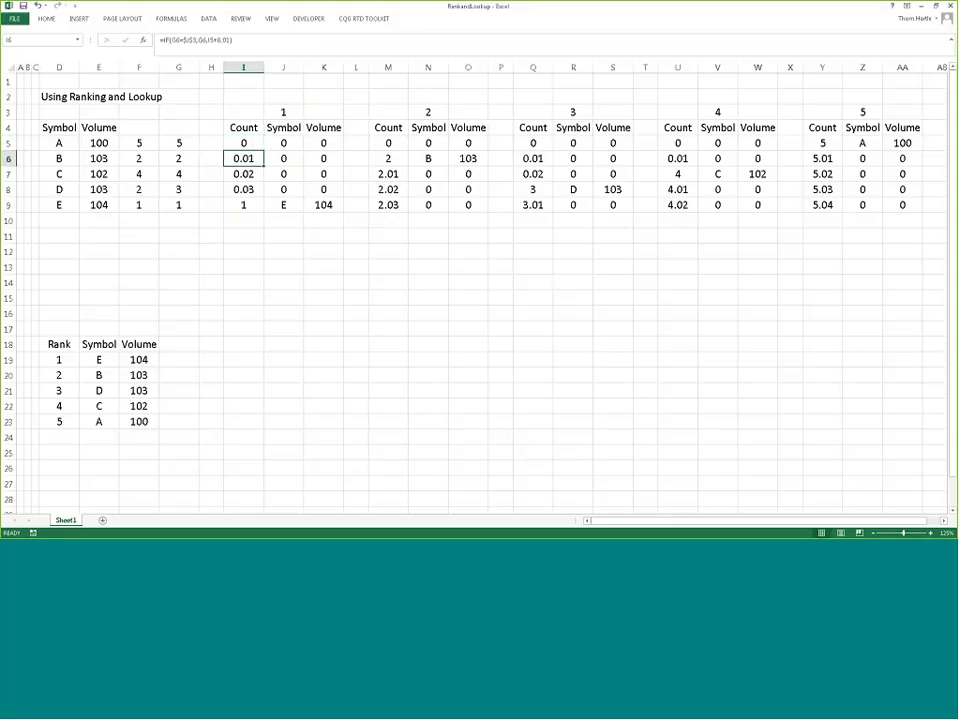
left_click(185, 143)
left_click(243, 143)
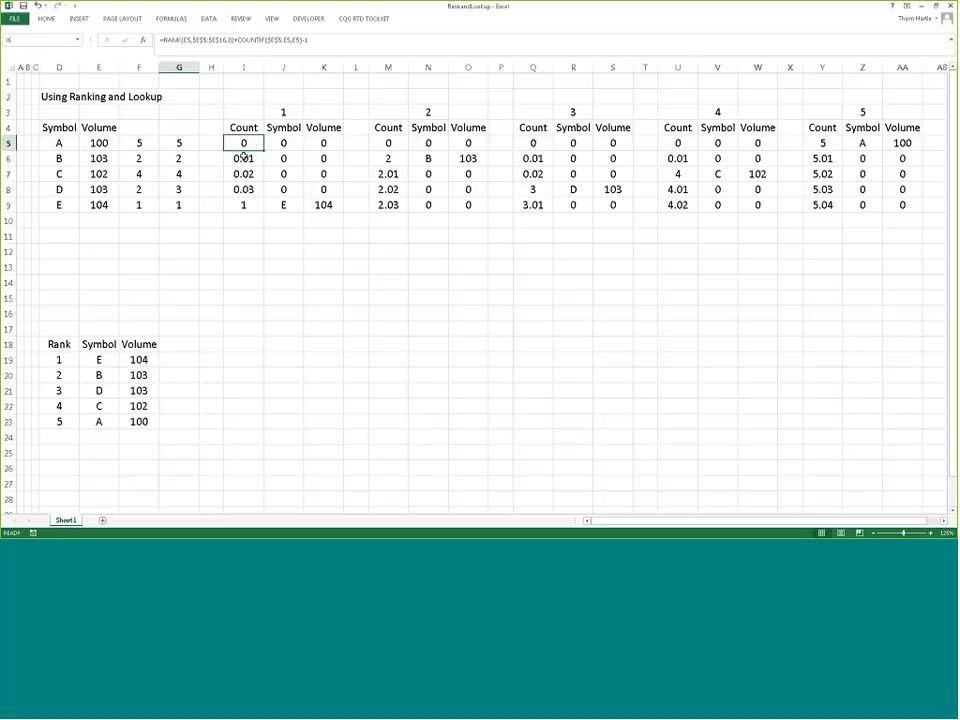
left_click(244, 157)
left_click(179, 157)
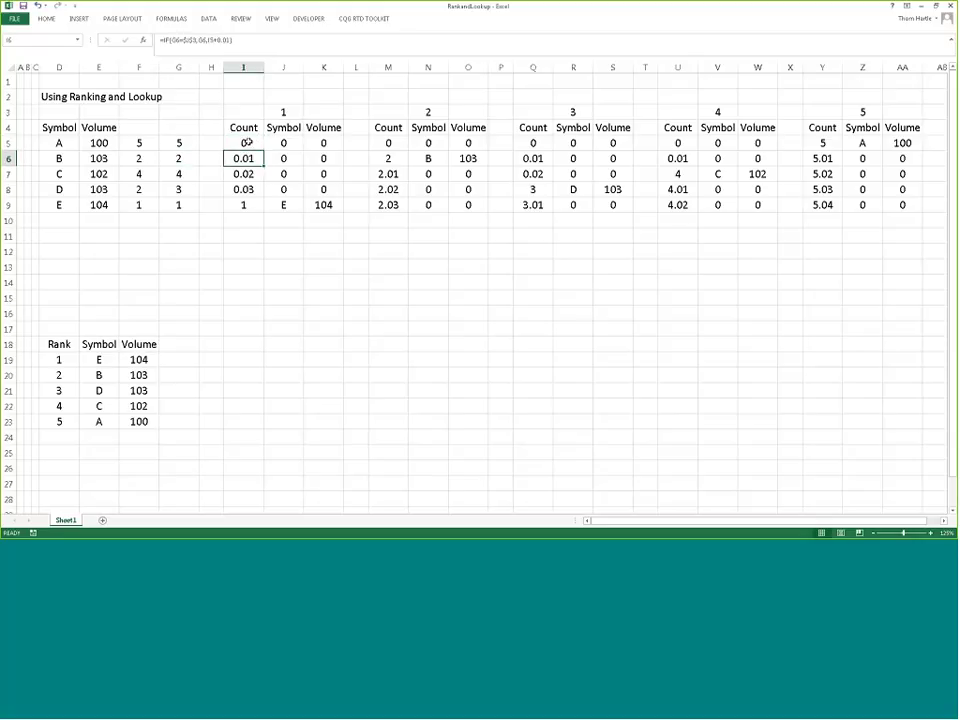
left_click(243, 143)
key("Down")
key("Down")
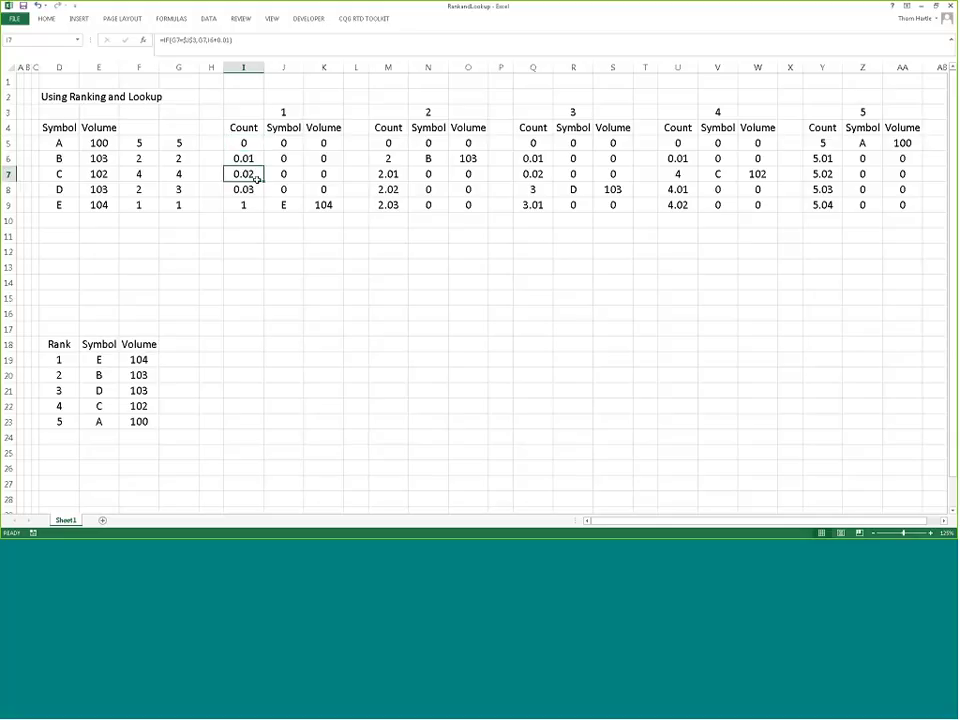
key("Down")
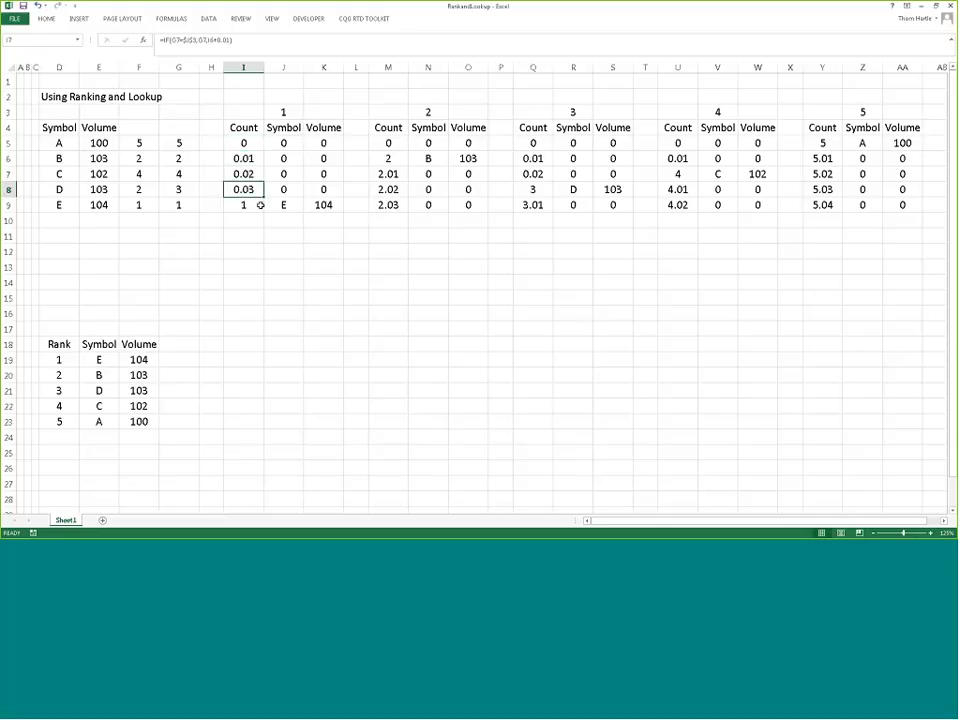
key("Down")
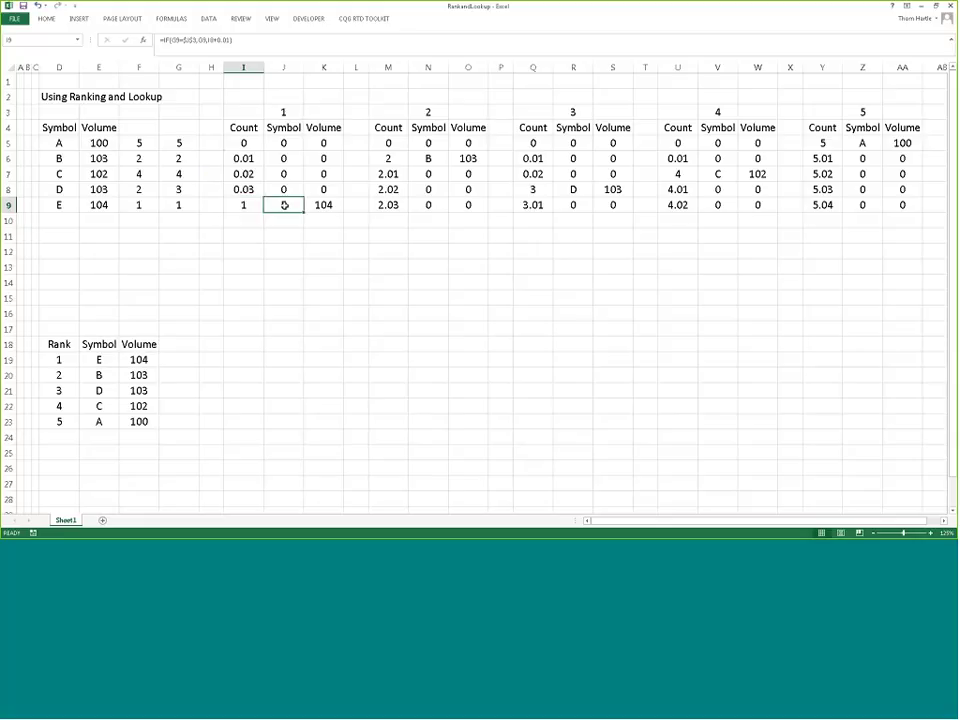
Trace the references of the Symbol formula in J9 to I9 and J3, and check the Volume cell K9
left_click(284, 204)
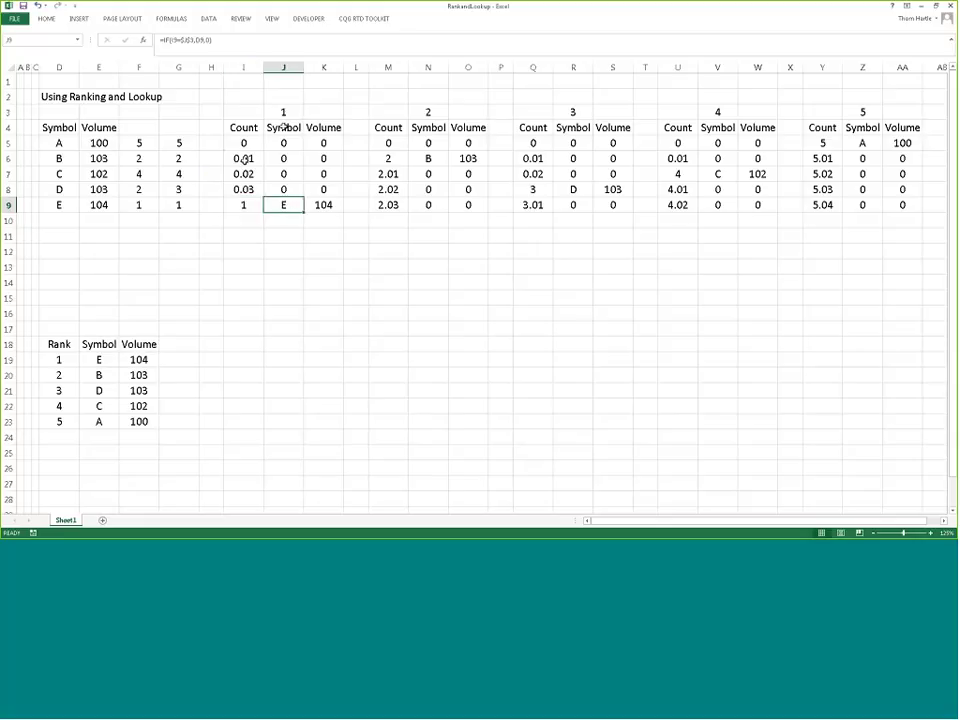
left_click(244, 204)
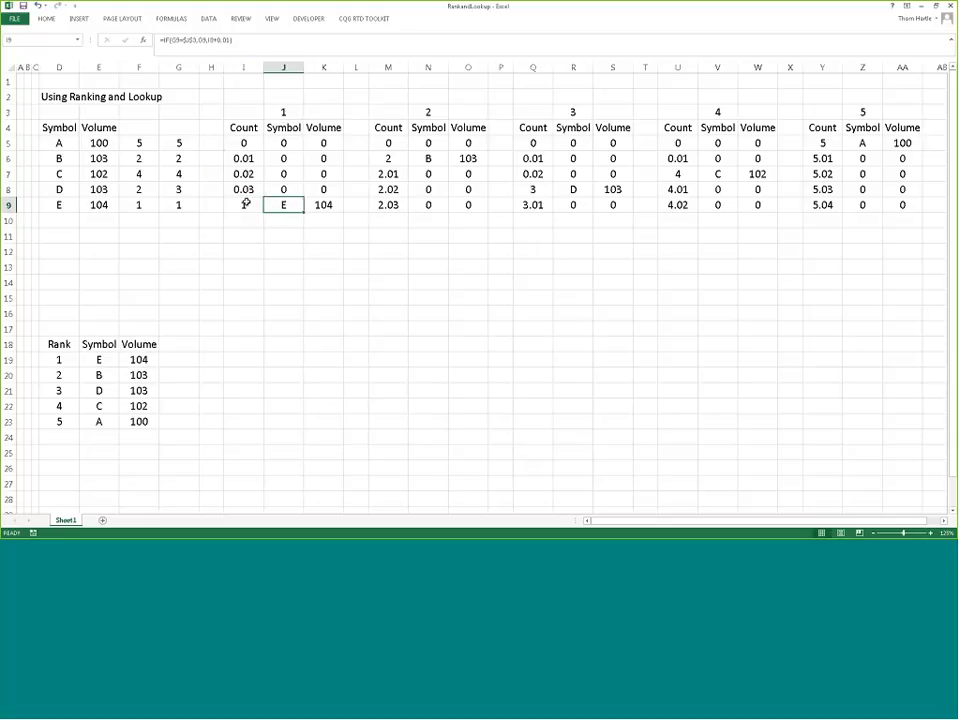
left_click(284, 112)
left_click(298, 201)
key("F2")
left_click(265, 45)
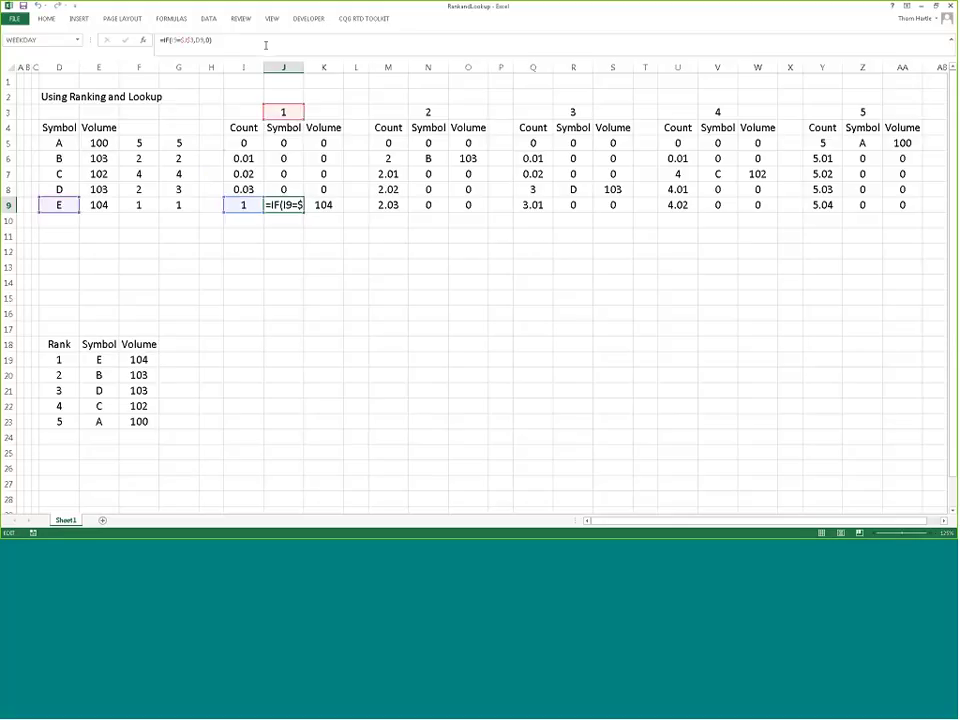
key("Return")
left_click(298, 204)
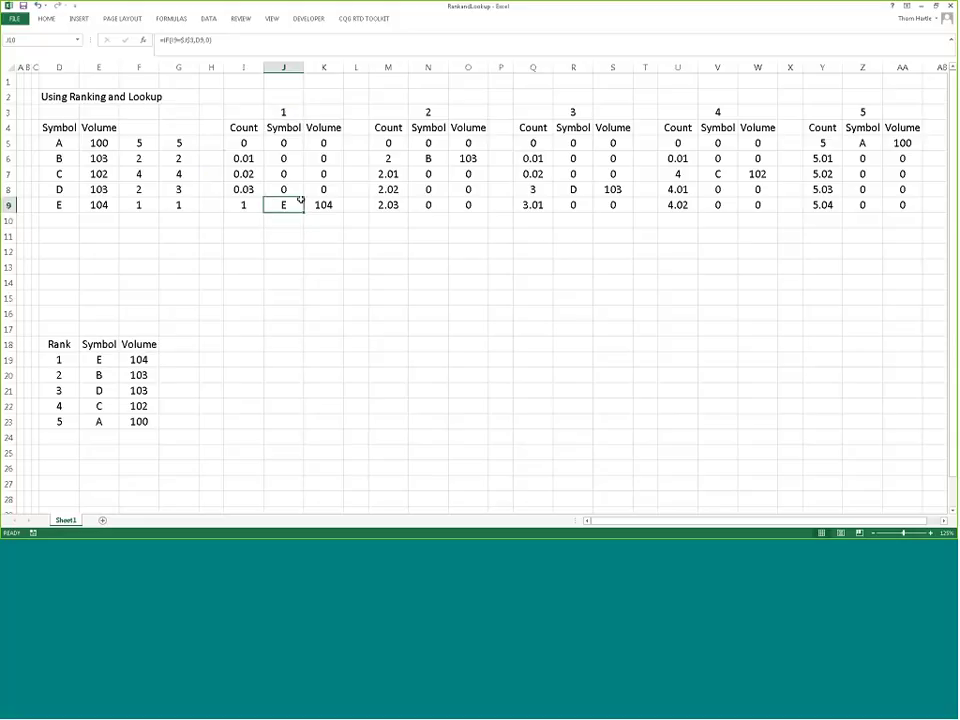
left_click(322, 204)
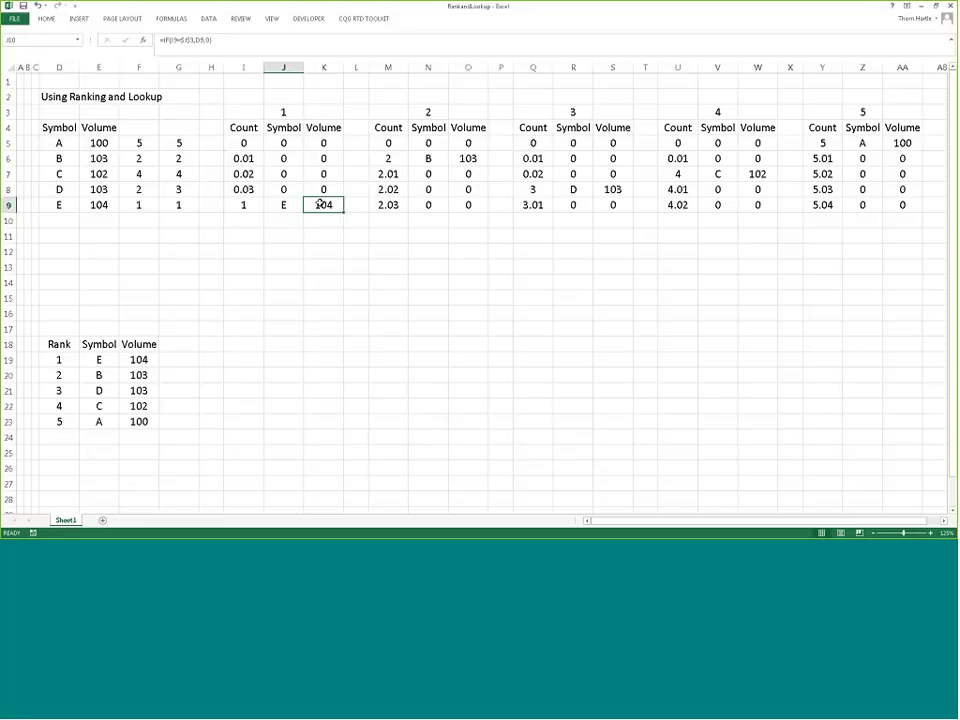
Examine the rank 2 block's Count and Symbol cells M6 and N6 against the rank in G6
left_click(379, 156)
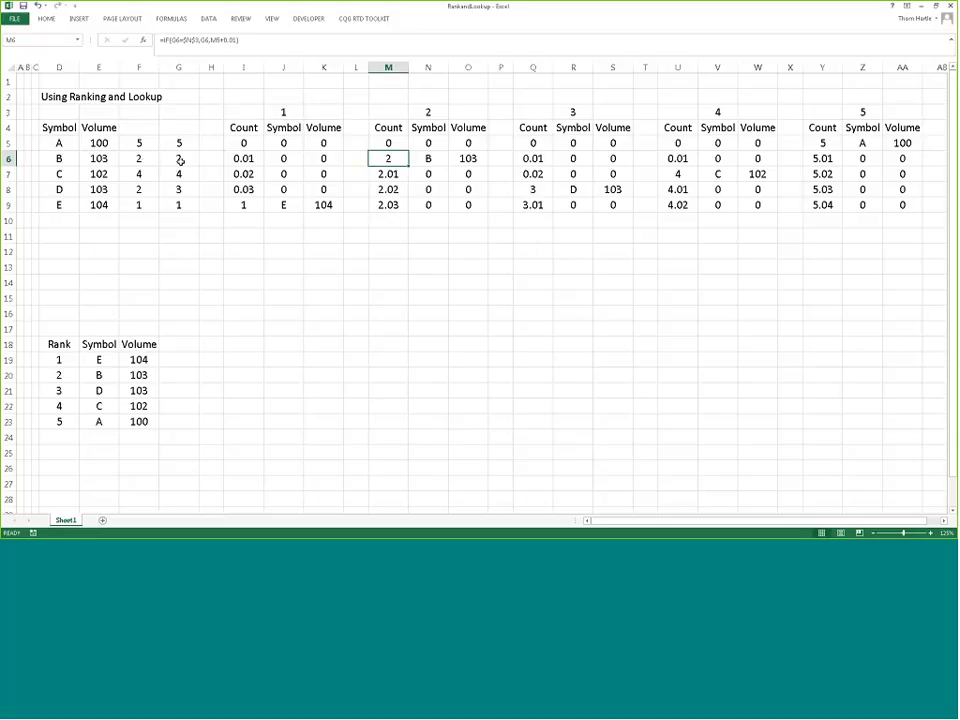
left_click(180, 158)
left_click(427, 158)
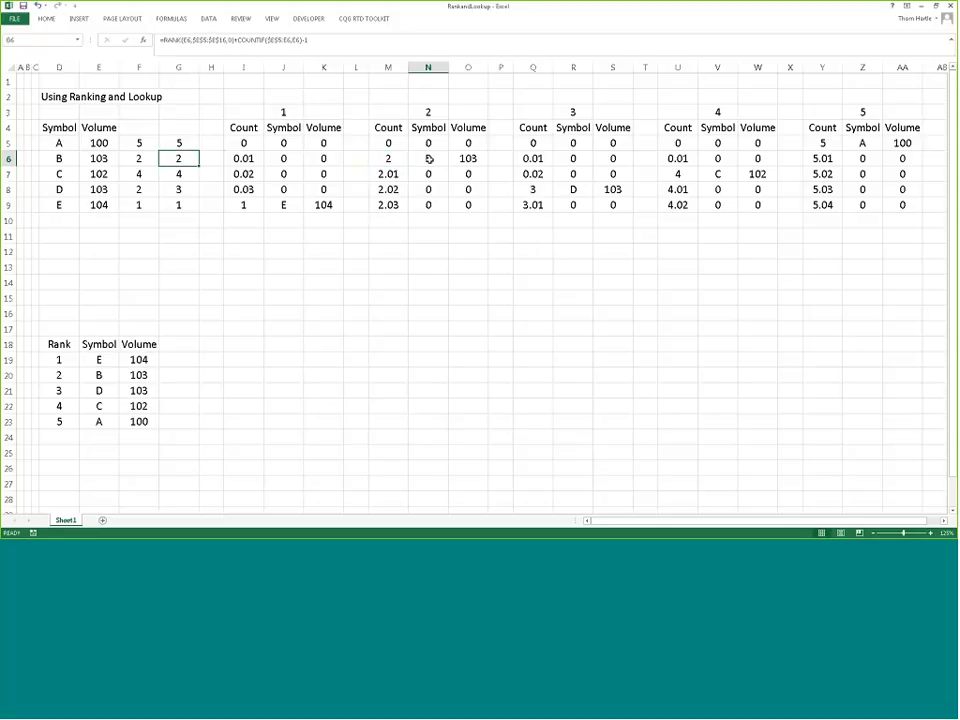
Check the rank 2 Volume cell O6 and the rank 5 block's Count, Symbol and Volume cells Y5, Z5 and AA5
key("Right")
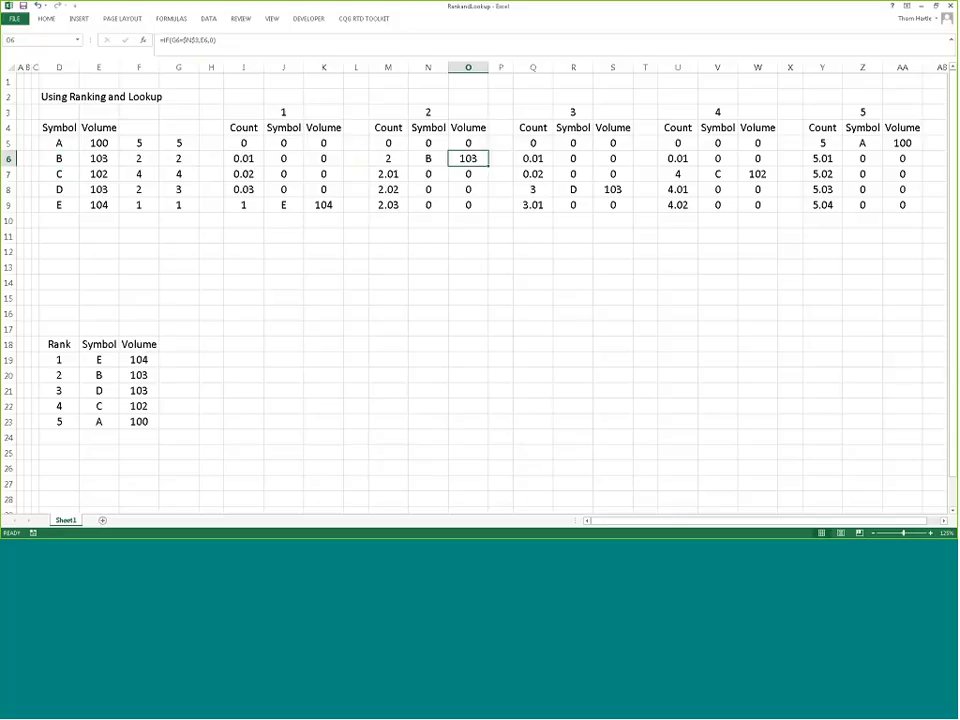
left_click(823, 145)
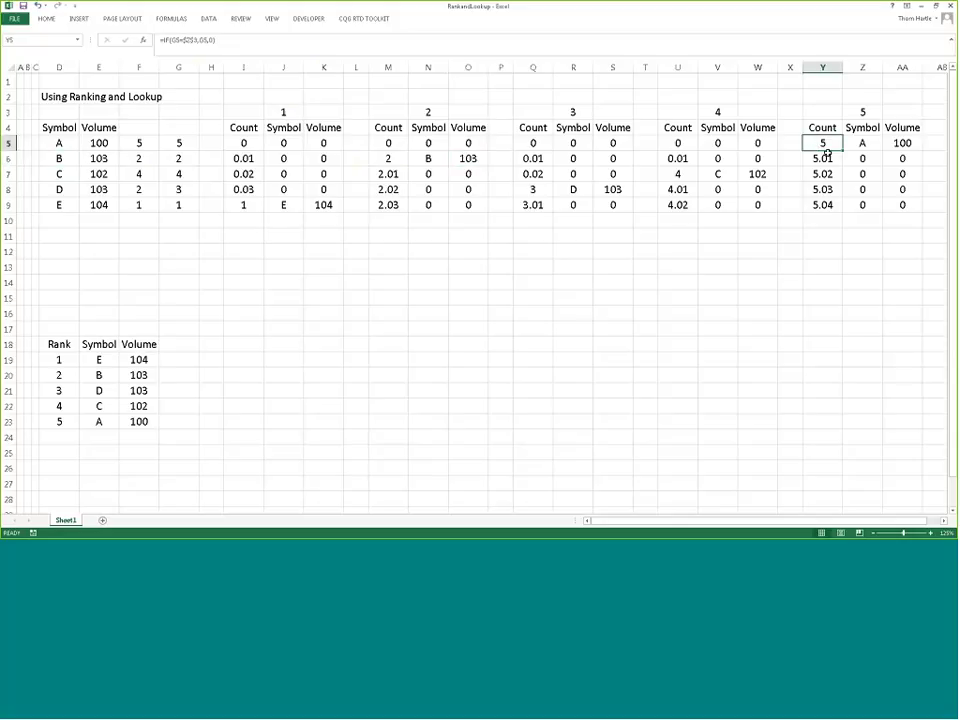
left_click(857, 143)
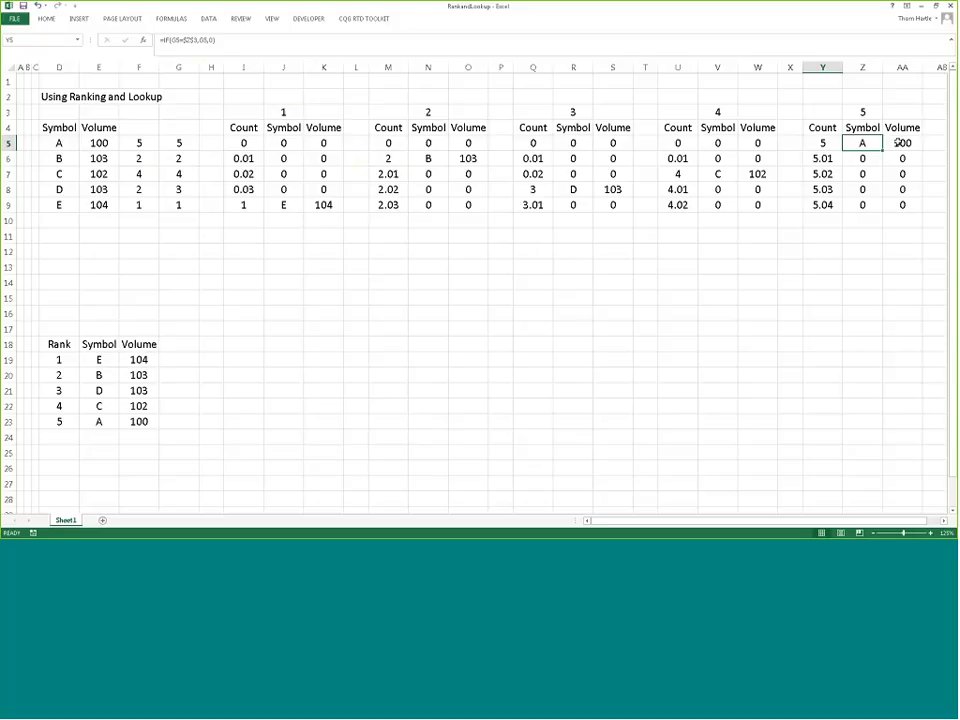
key("Right")
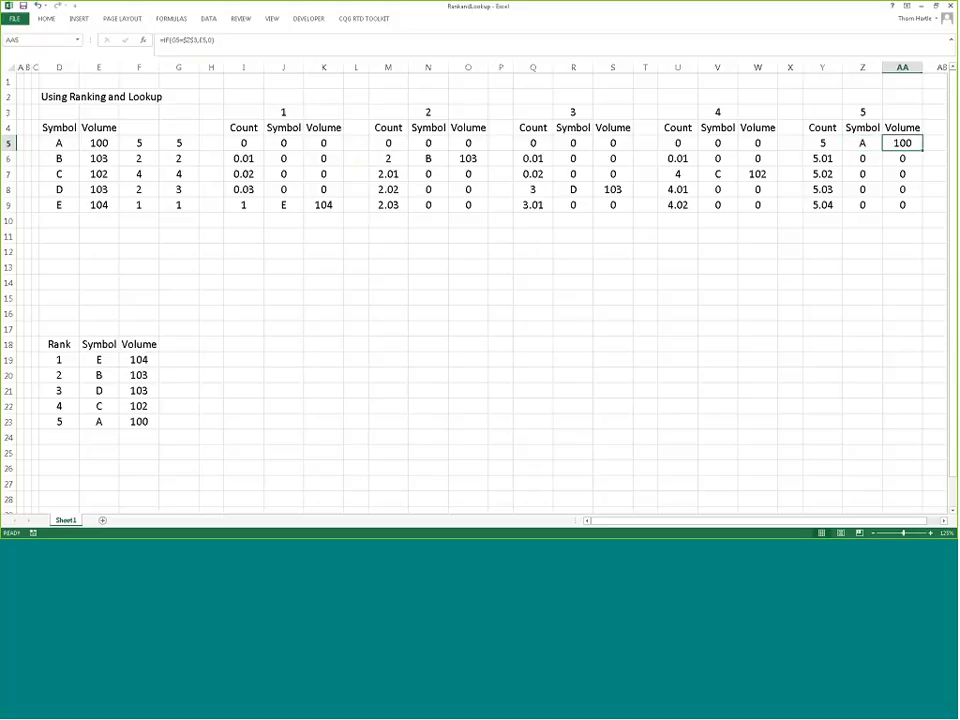
Trace the LOOKUP formula of the rank 1 Symbol in E19 to D19, the Count range I5:I9 and the Symbol range J5:J9
left_click(99, 359)
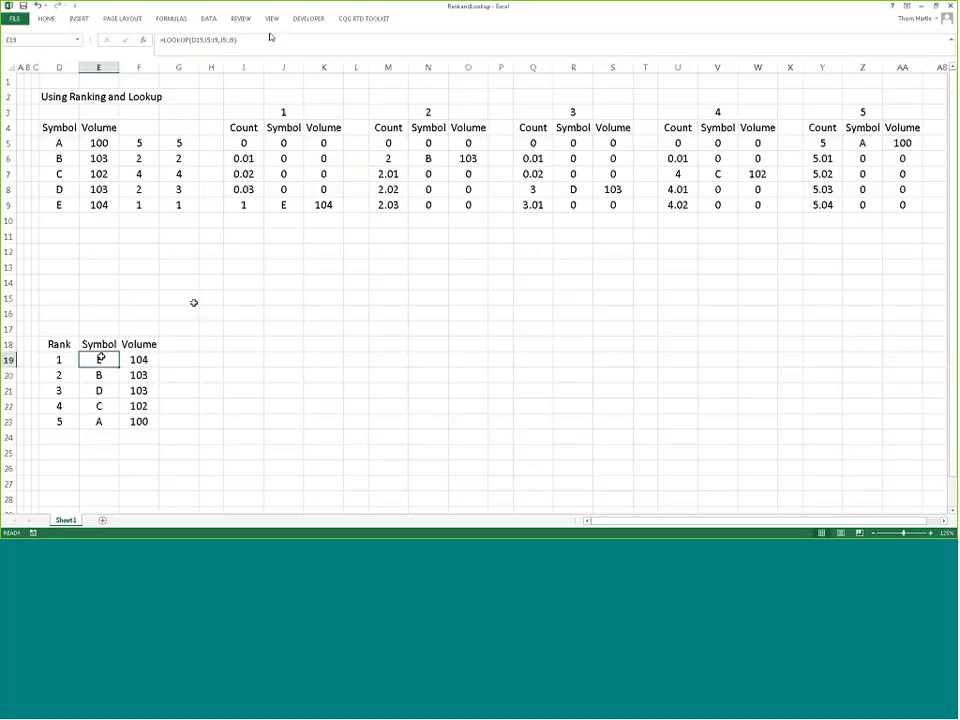
key("F2")
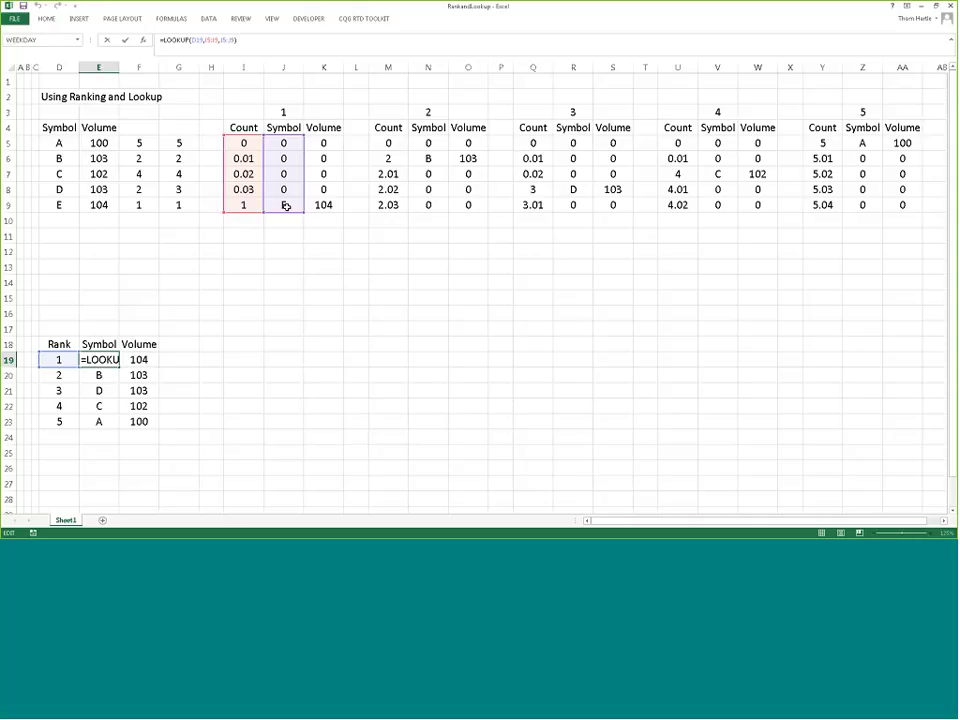
left_click(78, 359)
key("Return")
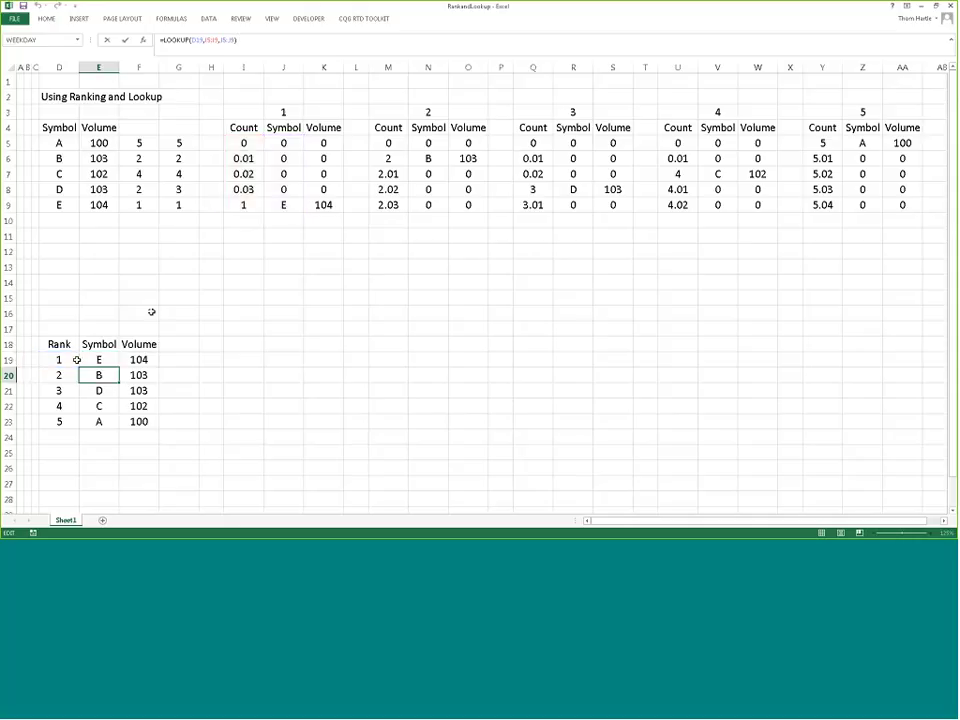
left_click(243, 204)
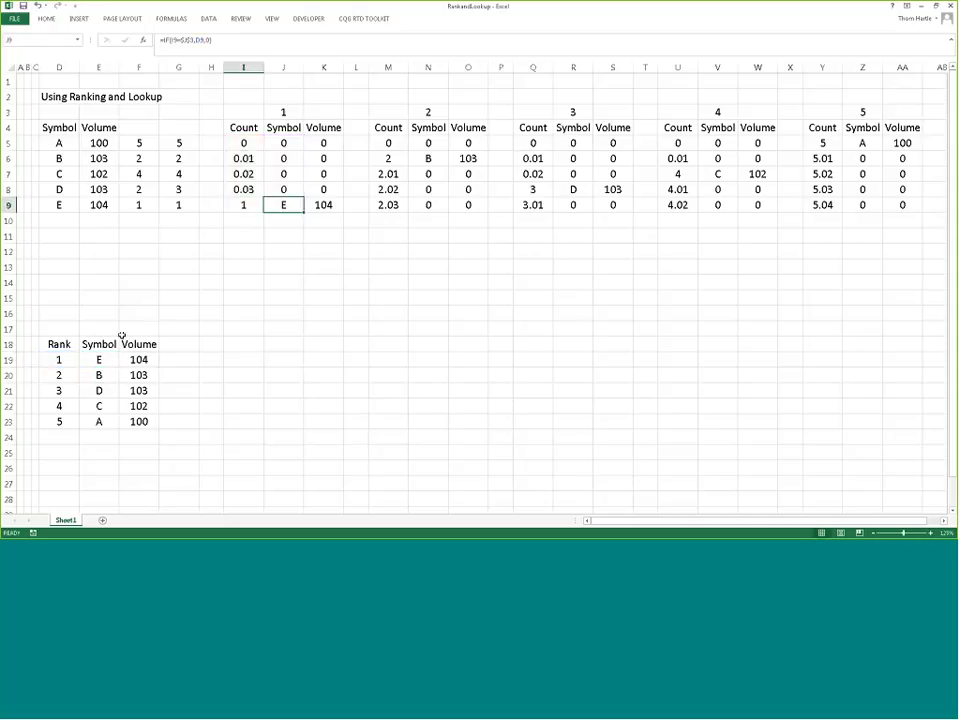
Trace the LOOKUP formula of the rank 1 Volume in F19 to the Count range I5:I9 and the Volume range K5:K9
left_click(98, 359)
left_click(139, 359)
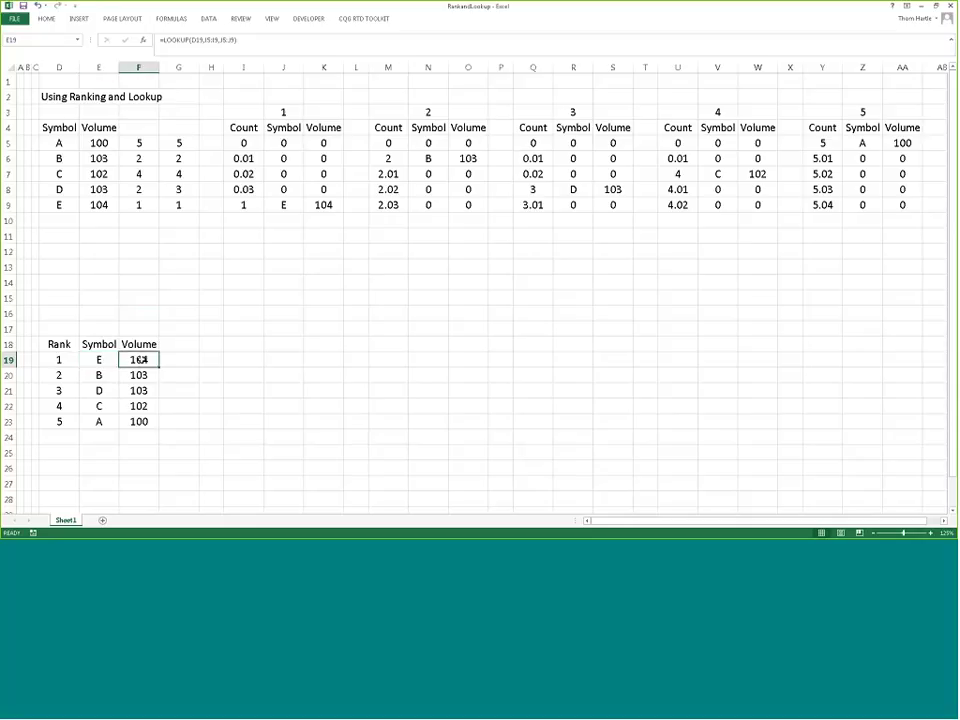
left_click(253, 40)
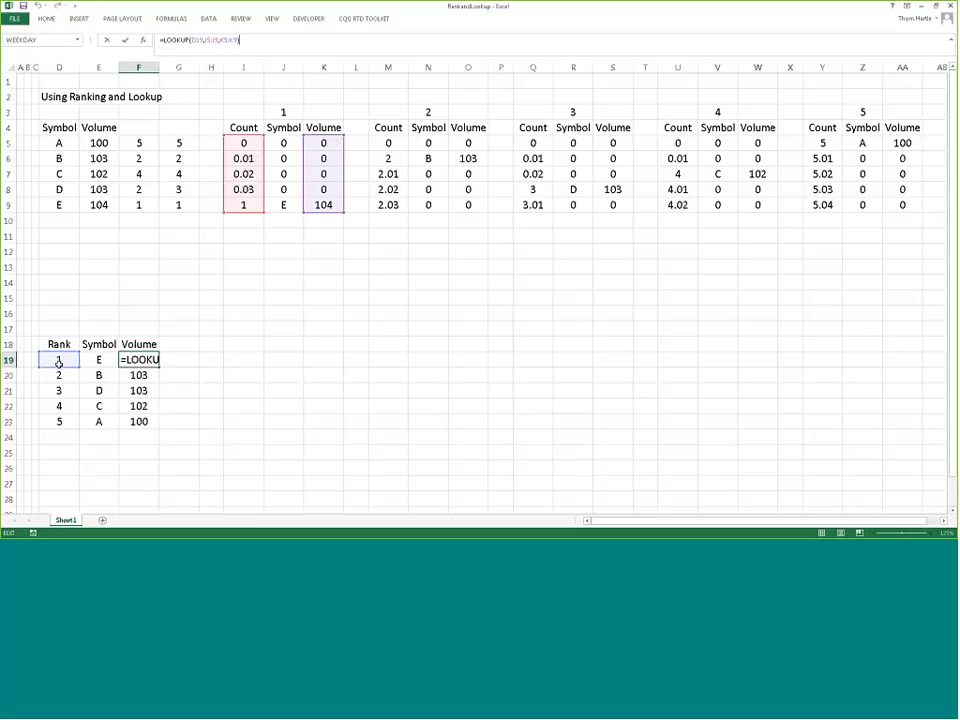
left_click(242, 205)
left_click(323, 204)
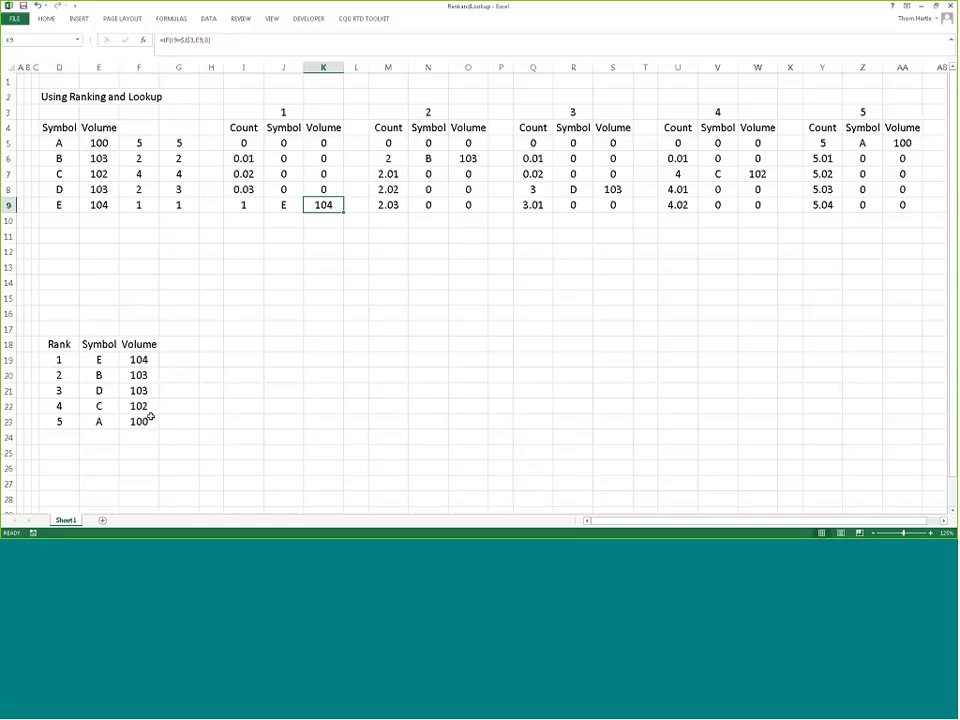
Set the volume of symbol E in cell E9 to 99 to test the ranking table
left_click(110, 205)
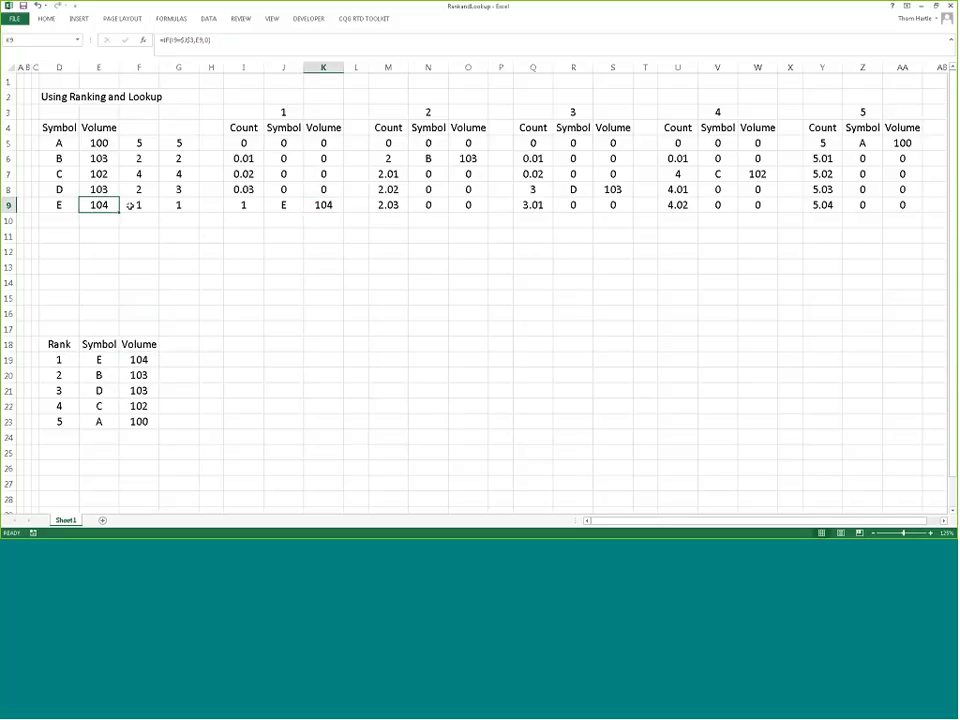
type("99")
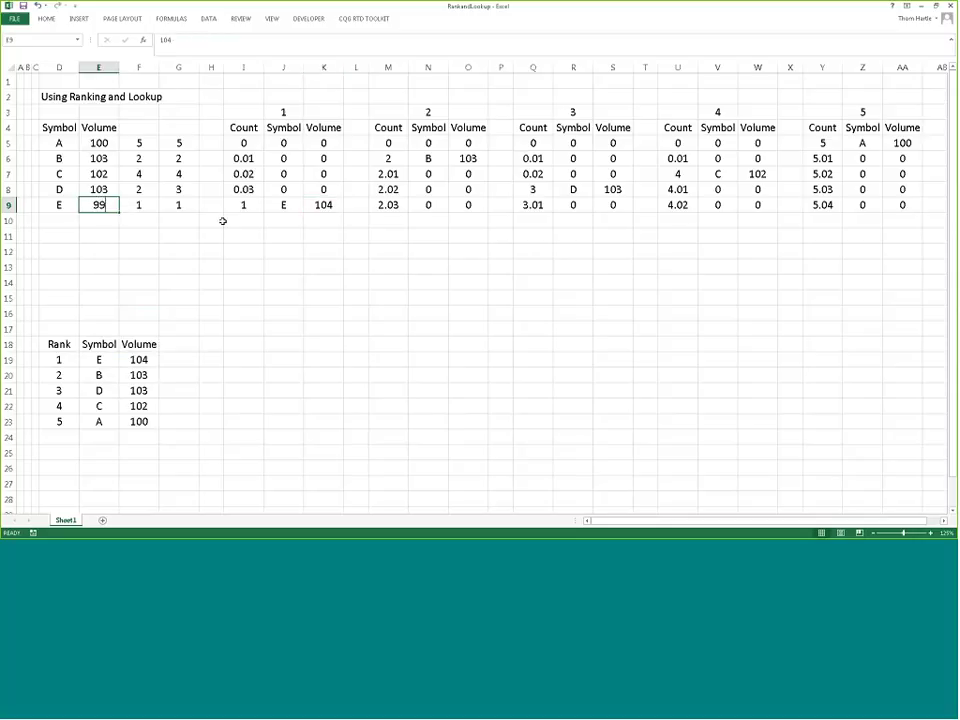
key("Return")
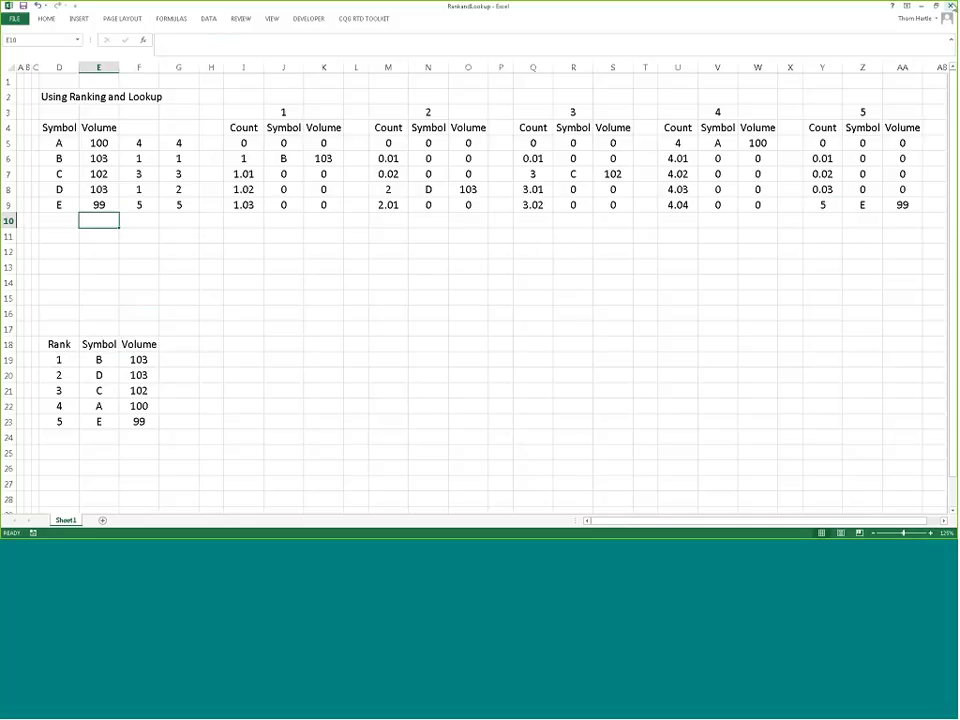
Close the RankandLookup workbook without saving the changes
left_click(950, 5)
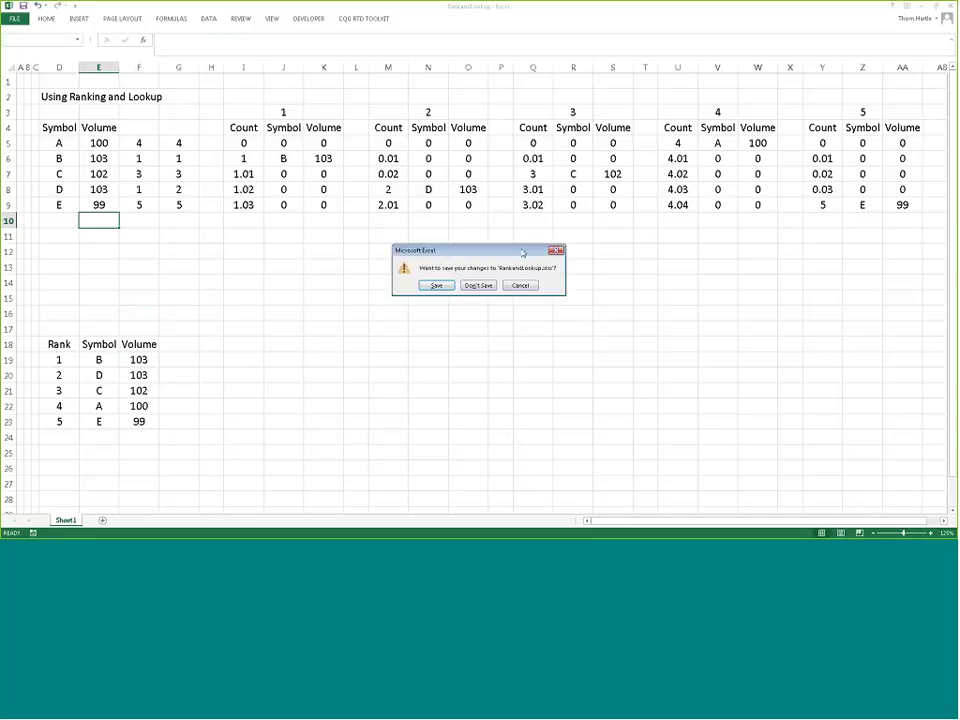
left_click(478, 285)
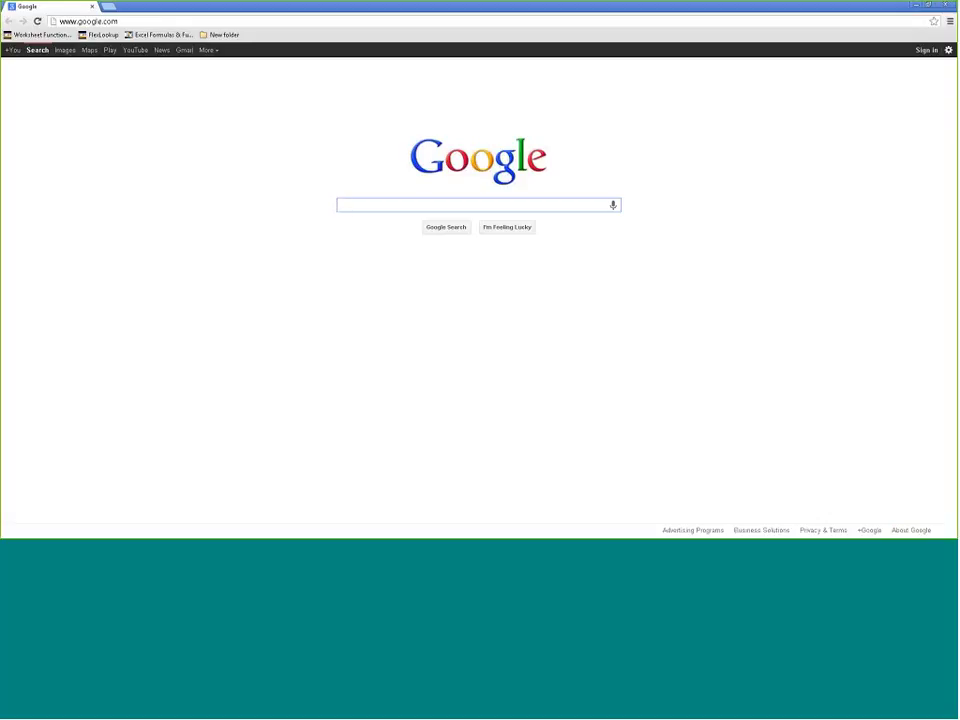
Search Google for "cqg" in the web browser and open the CQG website from the results
type("cq")
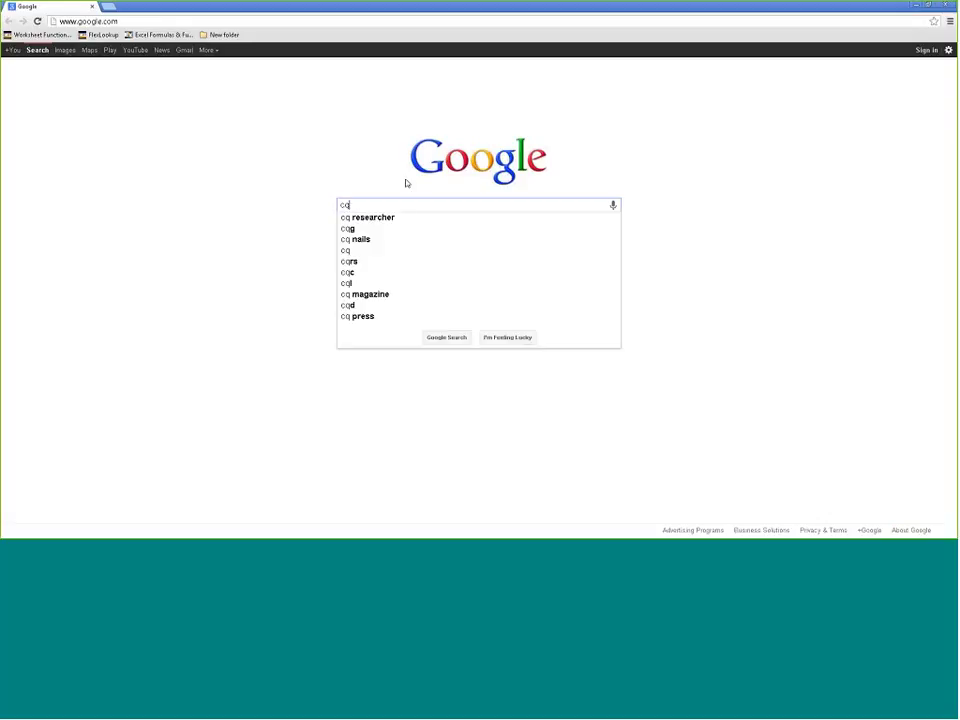
type("g")
key("Return")
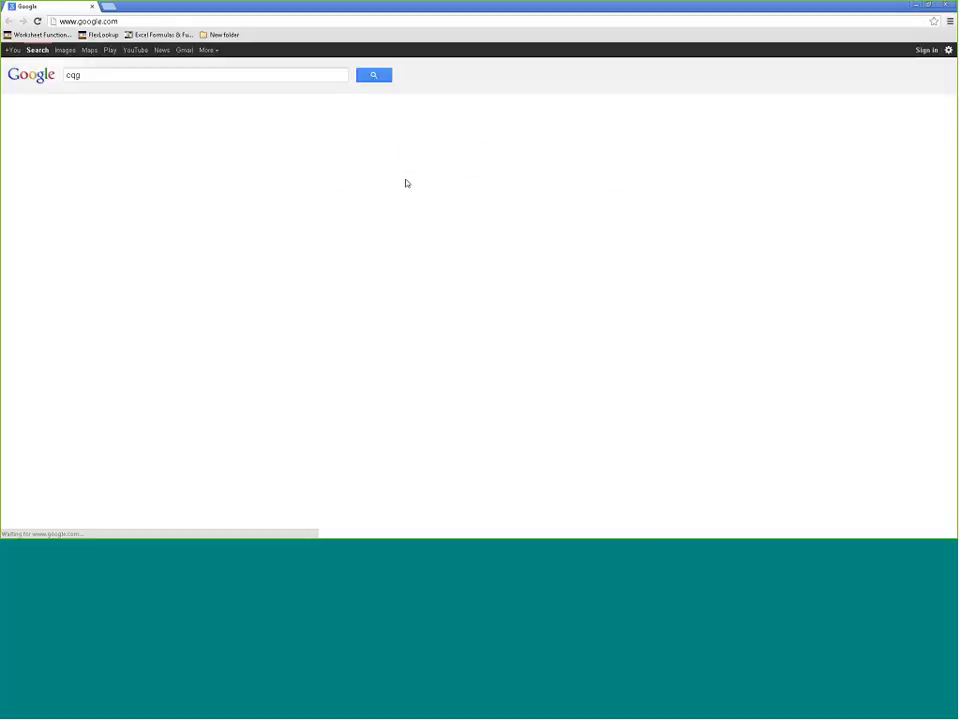
left_click(97, 189)
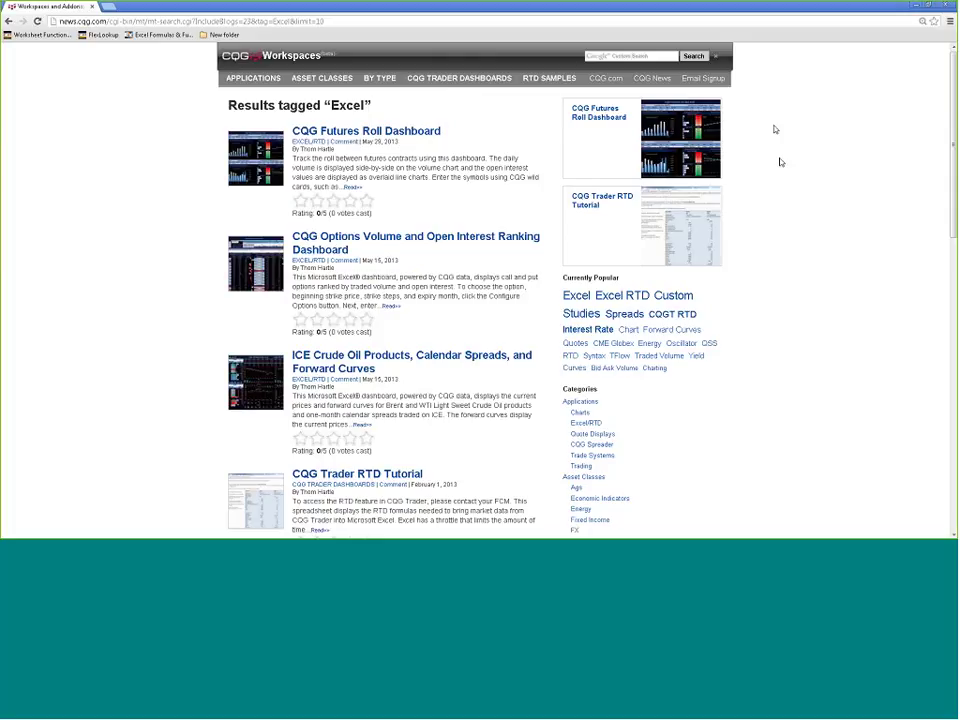
Look through the CQG Workspaces entries tagged "Excel", from the dashboards to the RTD syntax tutorials
scroll(780, 154, "down", 1)
scroll(781, 152, "down", 1)
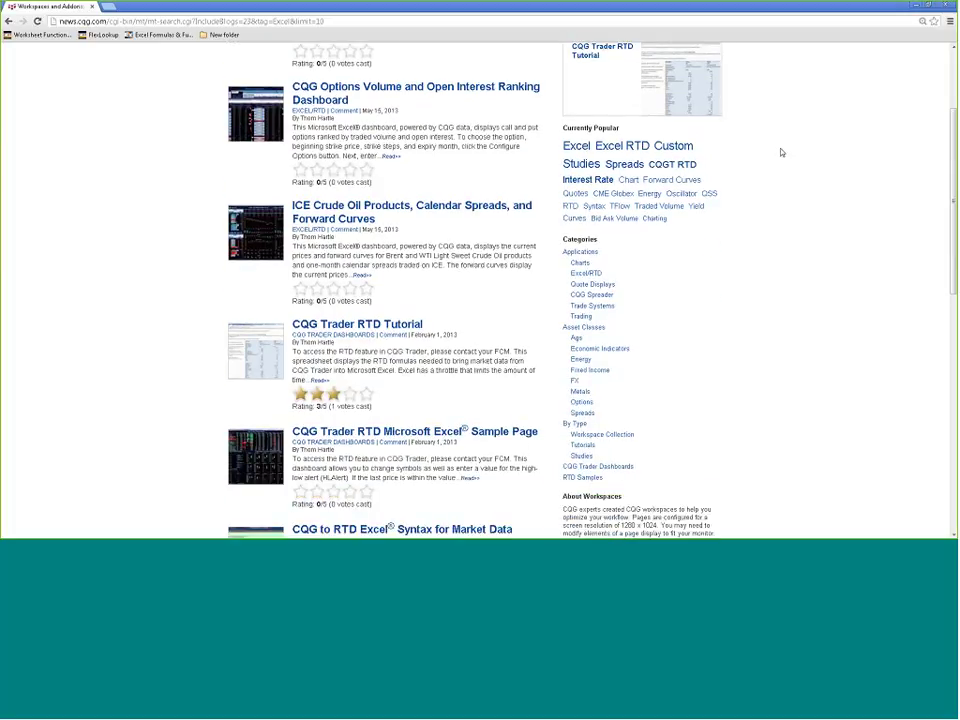
scroll(781, 152, "down", 2)
scroll(781, 152, "down", 1)
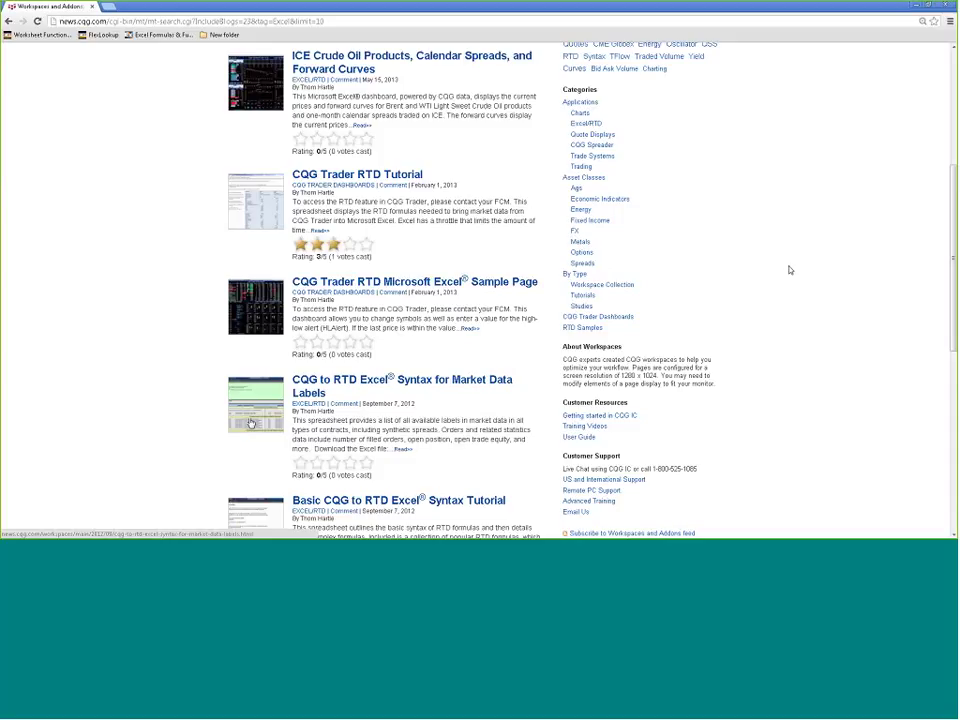
scroll(806, 208, "down", 1)
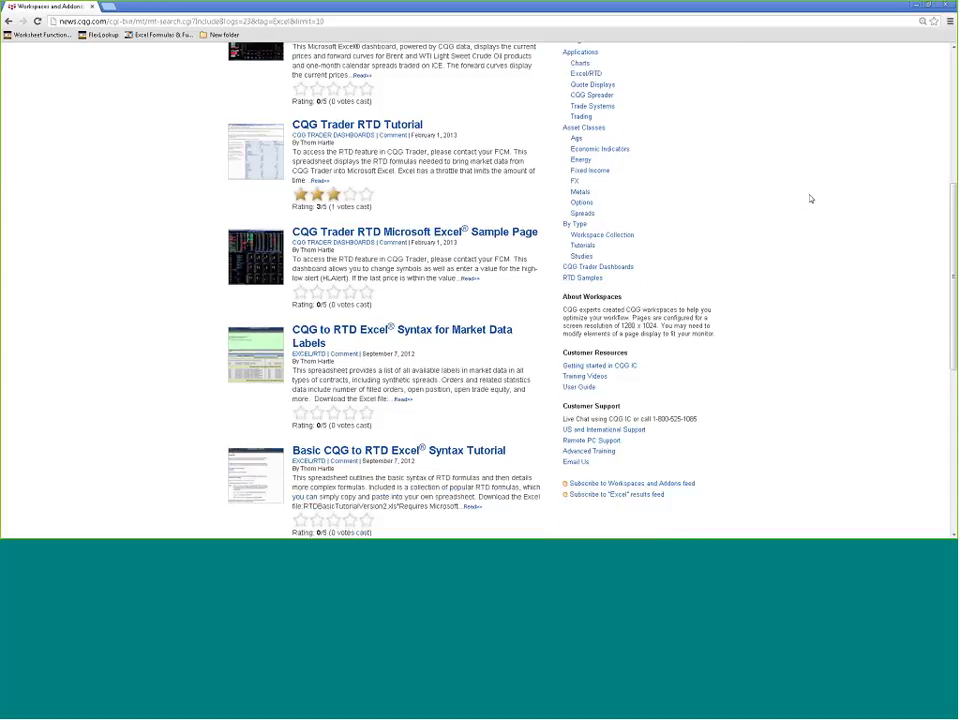
scroll(778, 236, "down", 2)
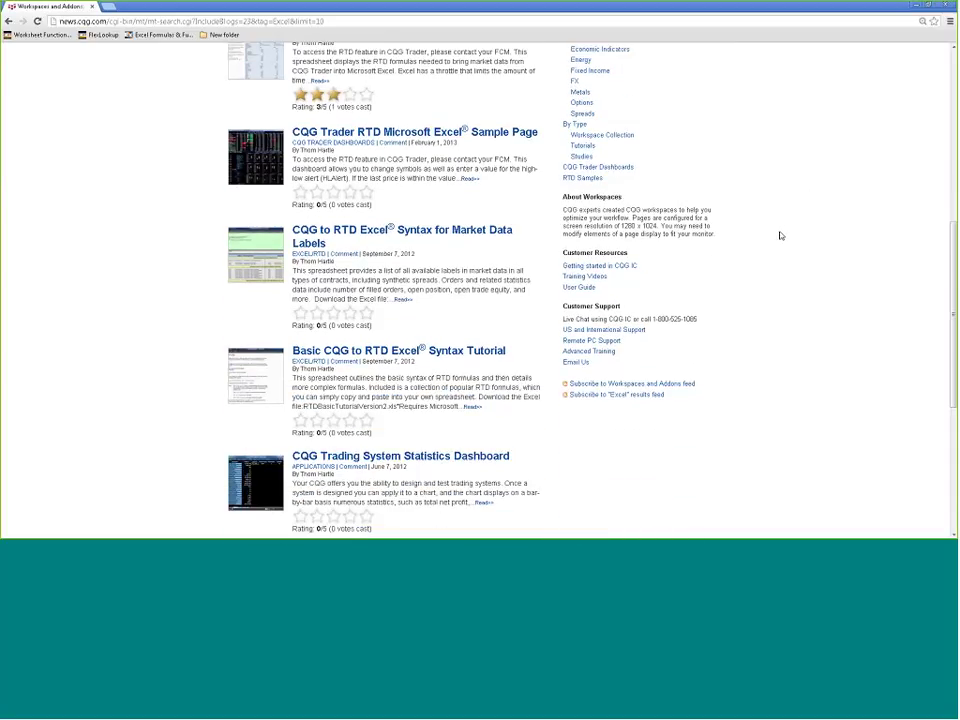
scroll(761, 242, "up", 9)
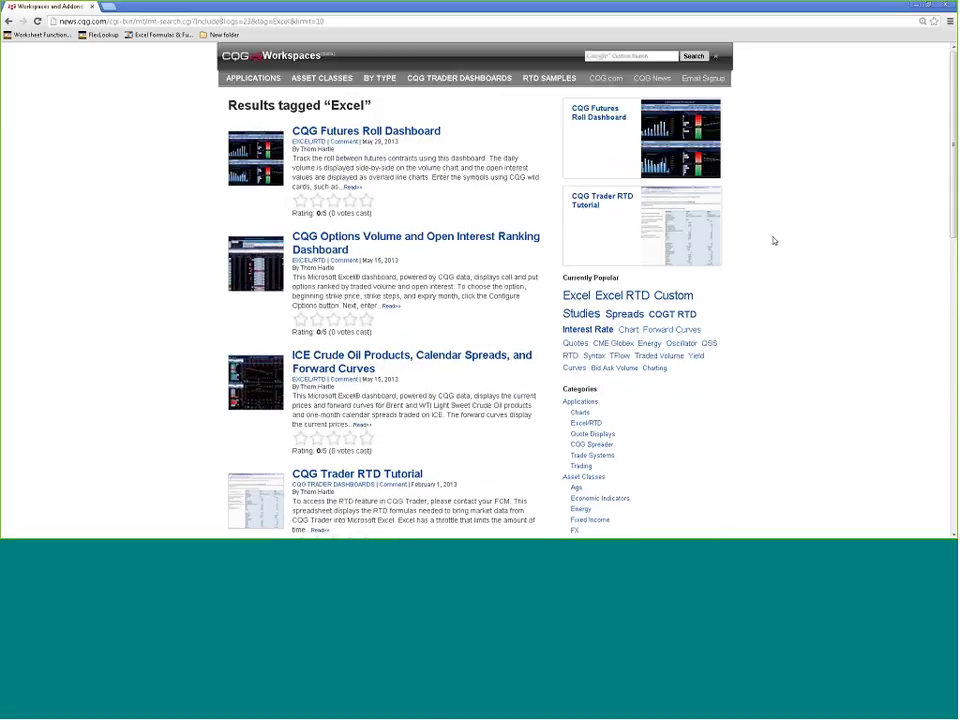
Return to the CQG home page and open the CQG Forums
key("alt+Left")
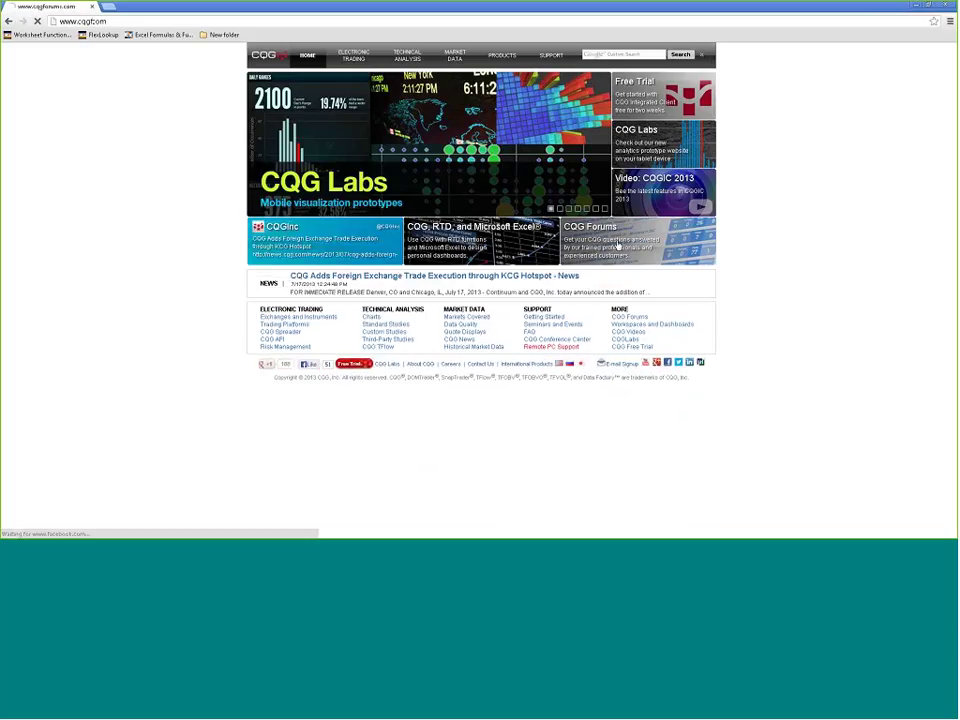
left_click(618, 247)
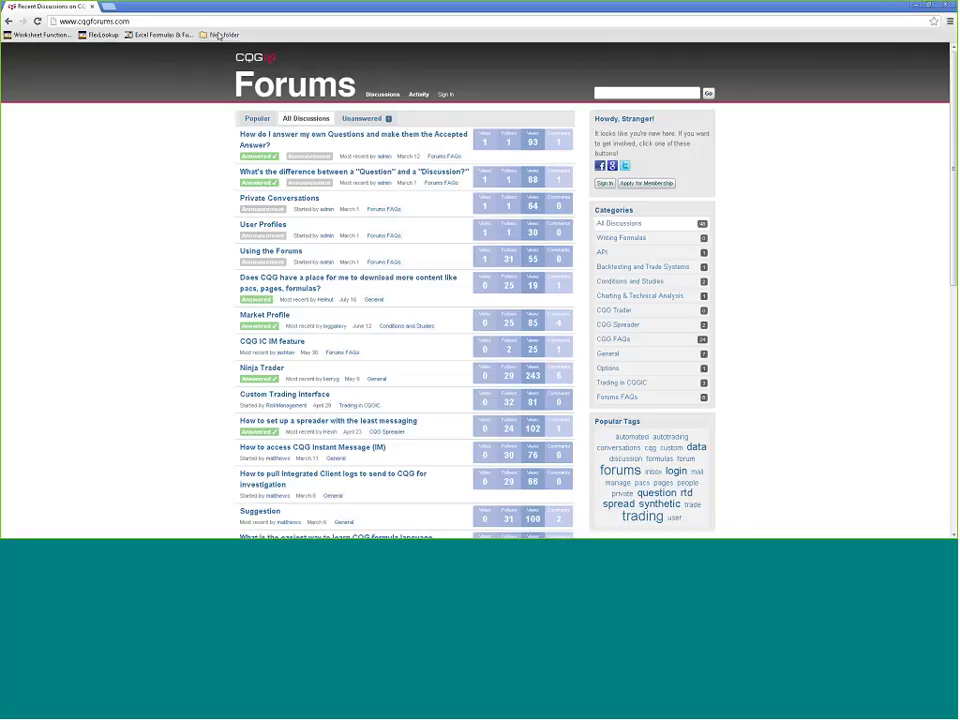
Open the bookmarked Google search for Mr. Excel vlookup and look through its tutorial links
left_click(220, 35)
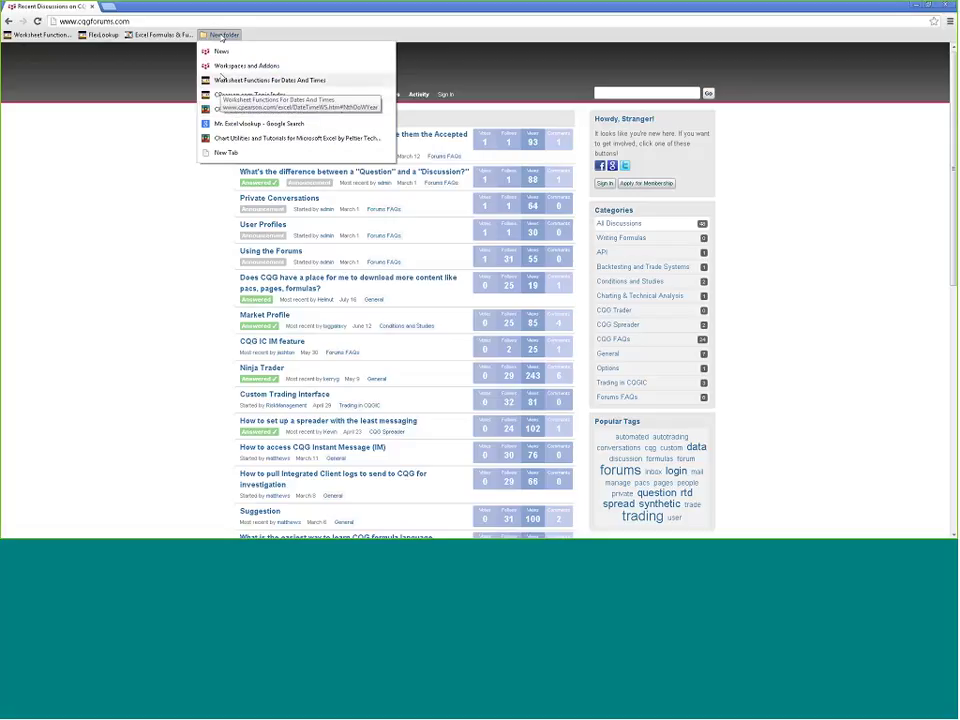
left_click(226, 123)
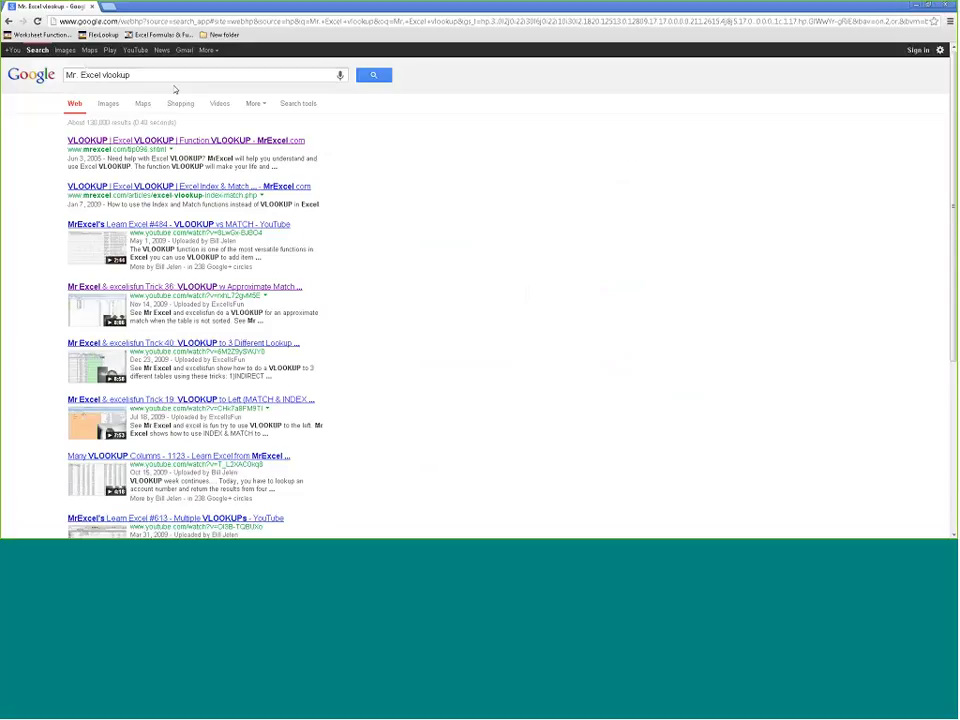
scroll(465, 244, "down", 2)
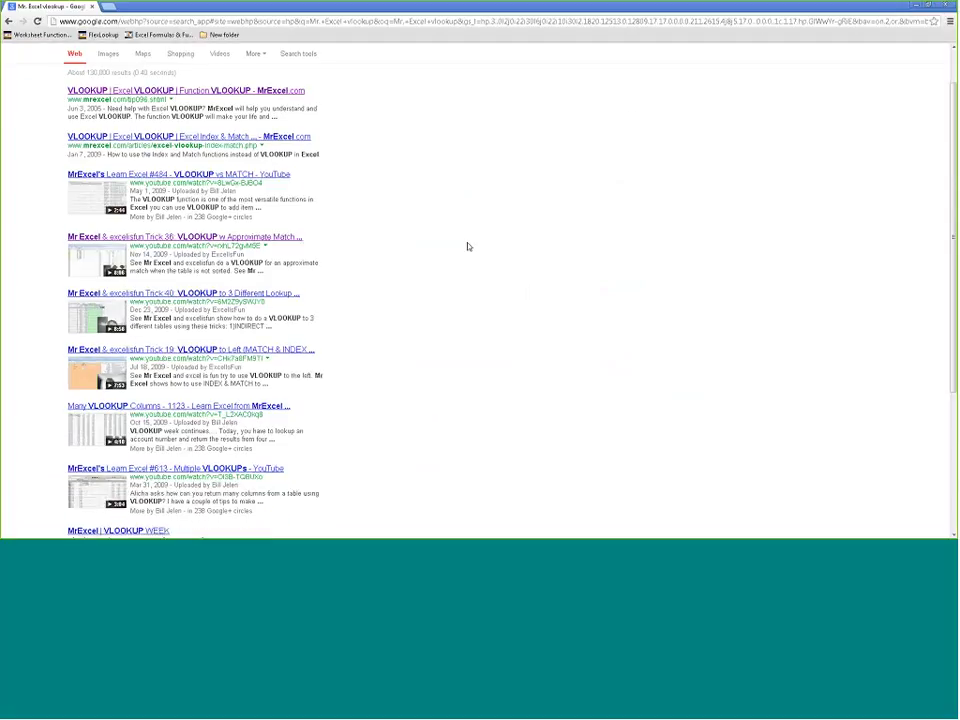
scroll(462, 241, "down", 2)
scroll(461, 242, "up", 4)
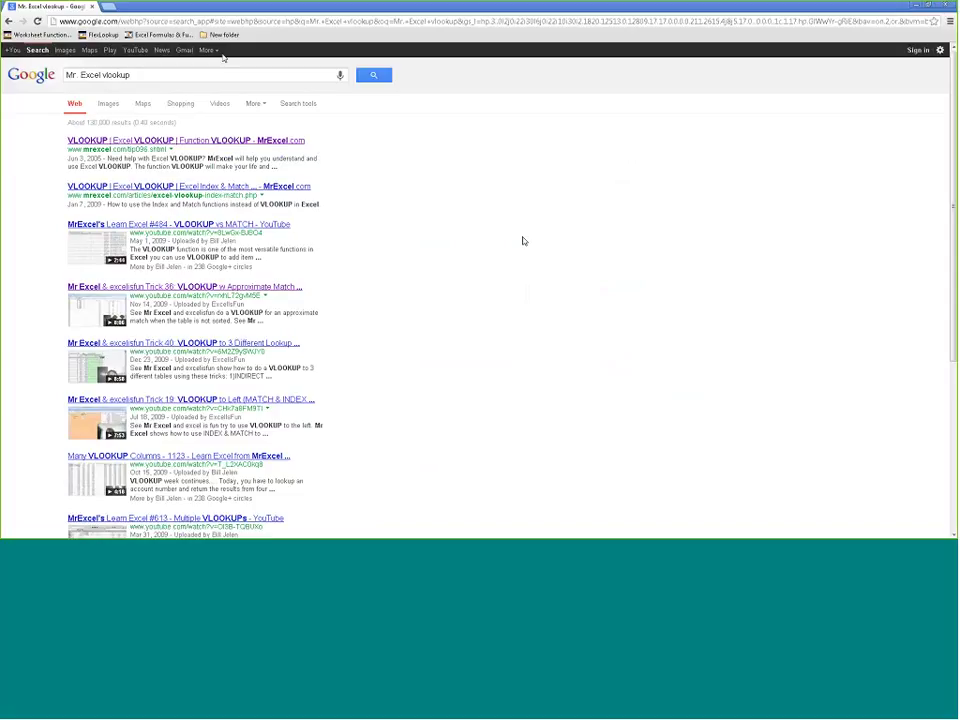
Open the bookmarked CPearson.com Topic Index and look through its alphabetical list of Excel topics
left_click(231, 36)
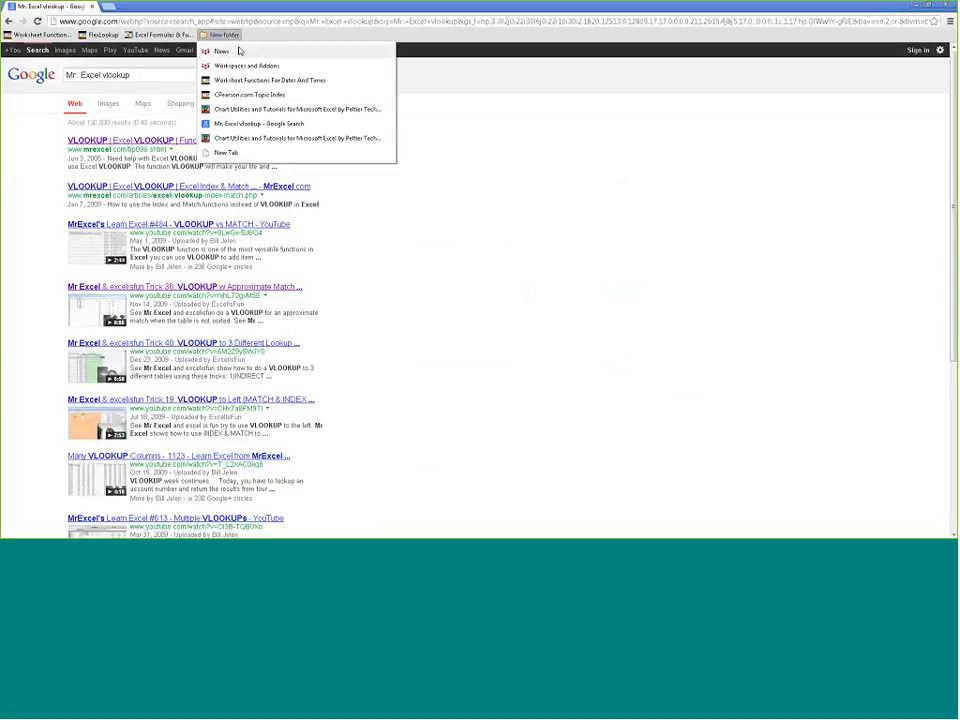
left_click(262, 96)
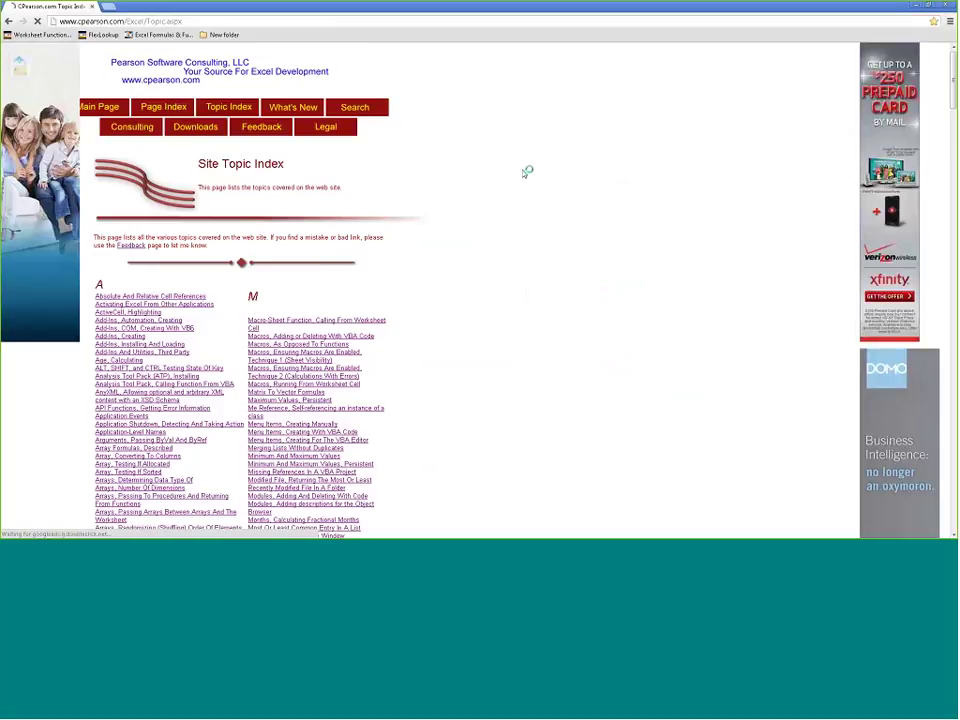
scroll(528, 161, "down", 7)
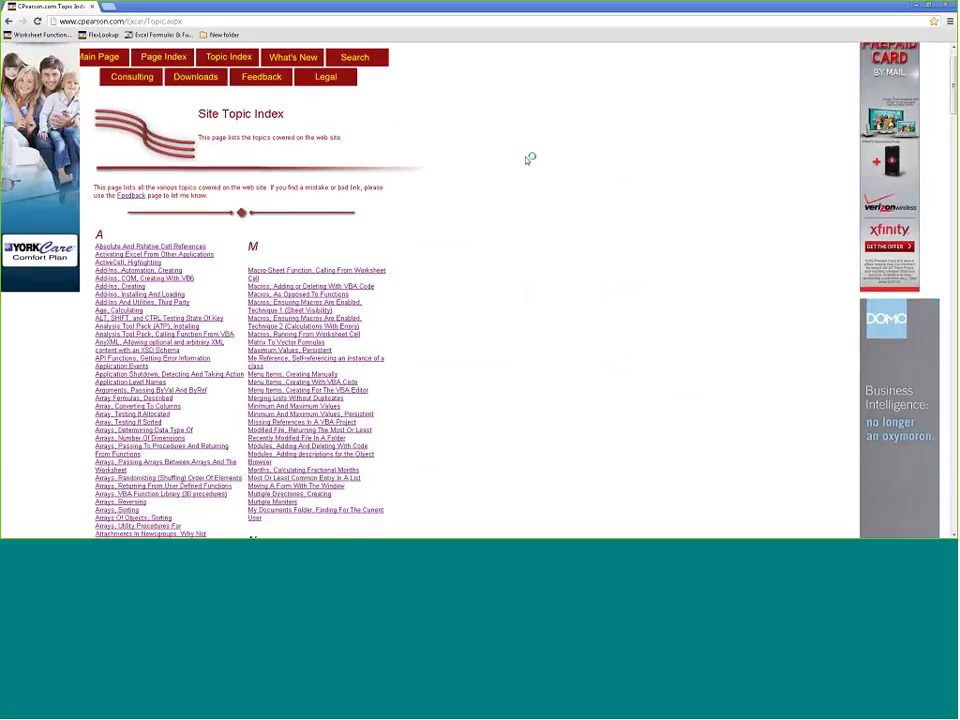
scroll(526, 162, "down", 8)
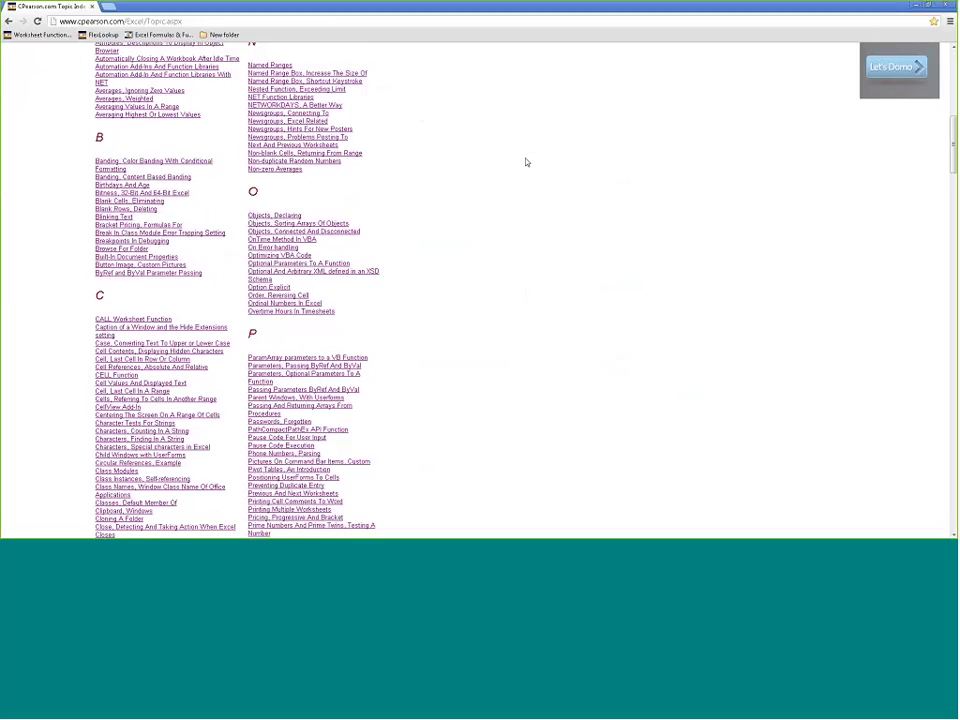
scroll(525, 161, "down", 1)
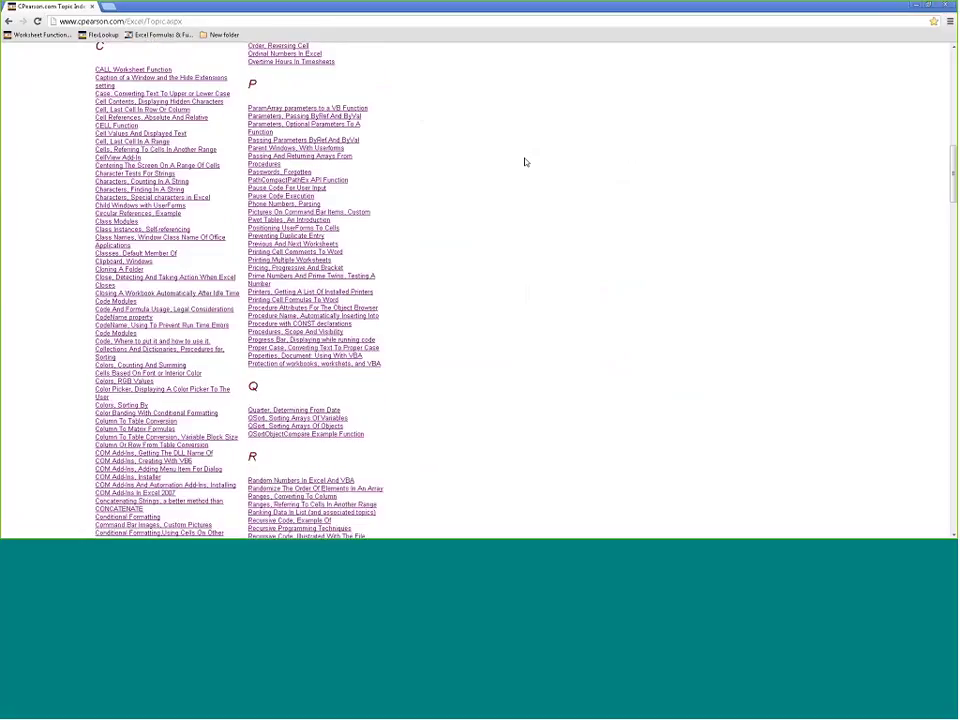
Open the bookmarked Peltier Tech site and look through its Excel Charts and Tutorials index
scroll(525, 161, "up", 4)
scroll(526, 162, "up", 5)
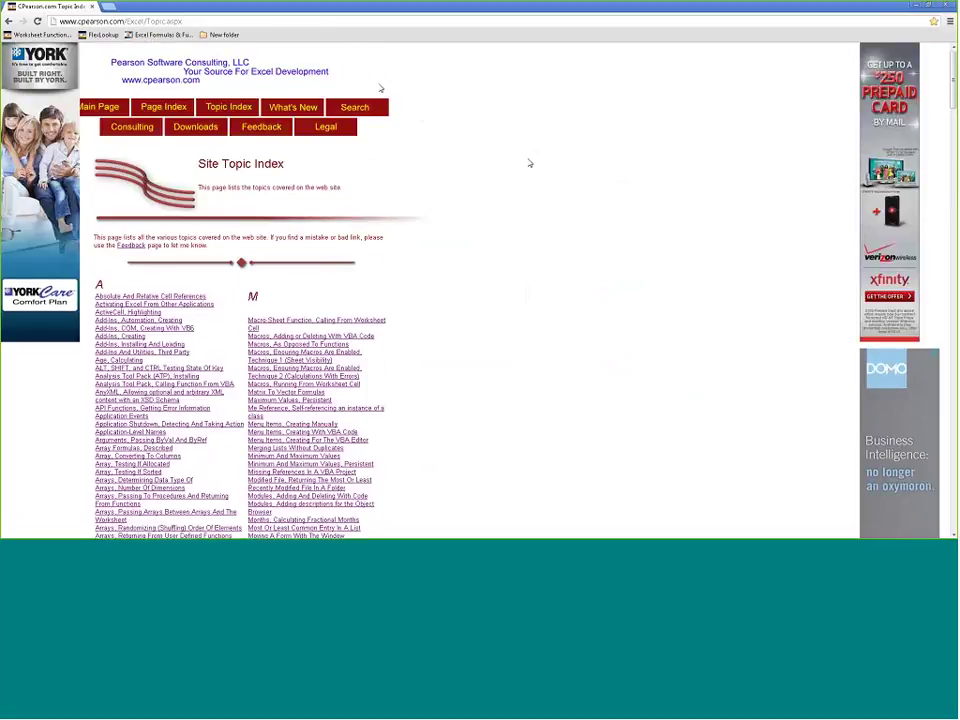
left_click(223, 34)
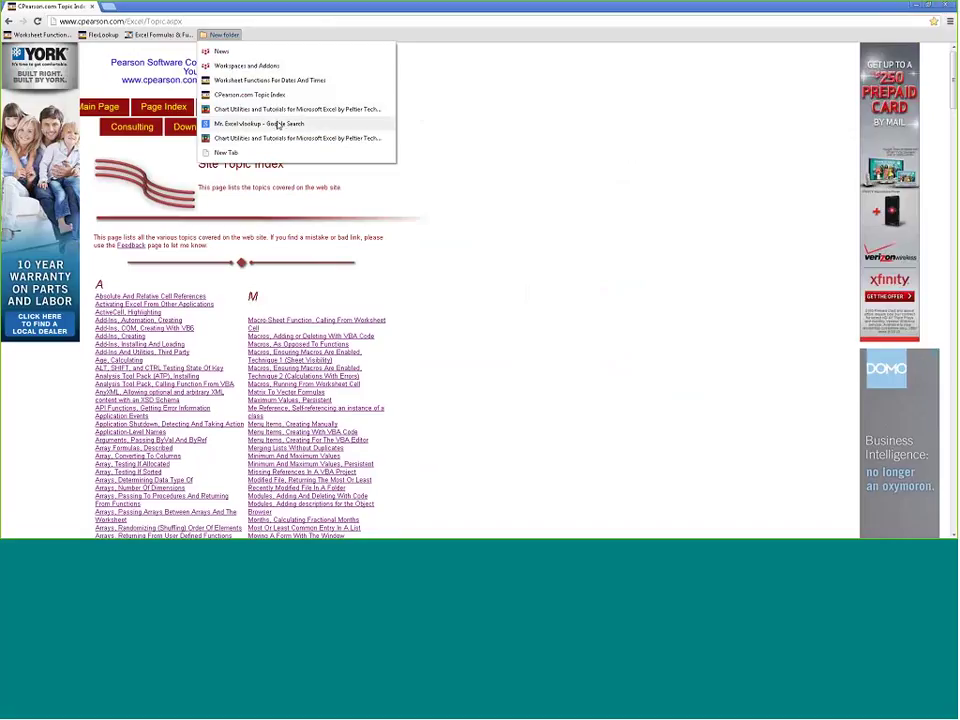
left_click(276, 138)
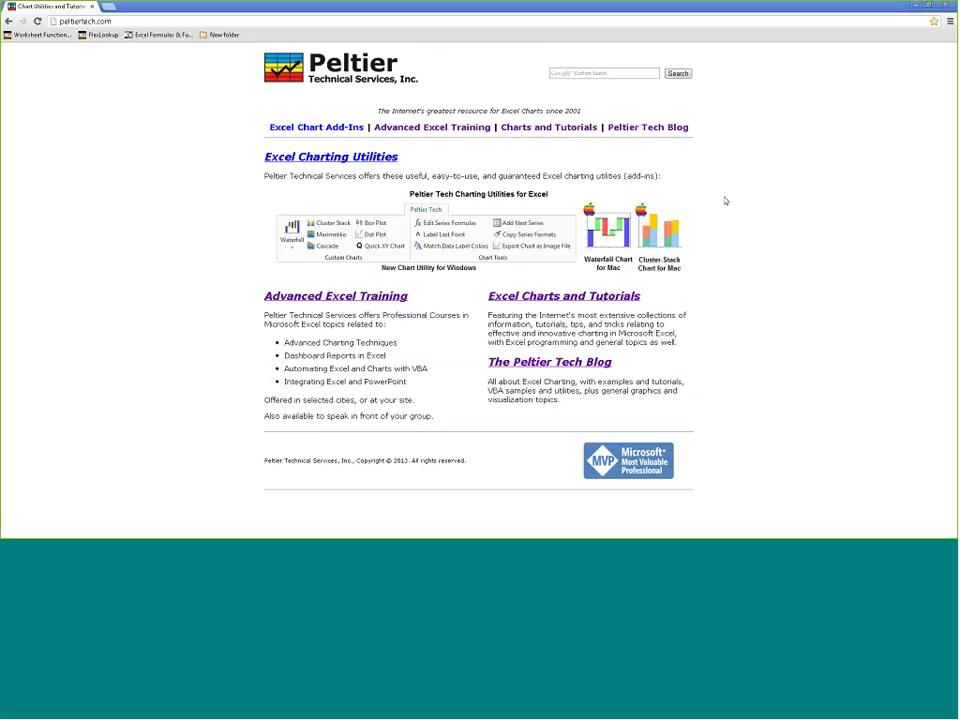
left_click(553, 297)
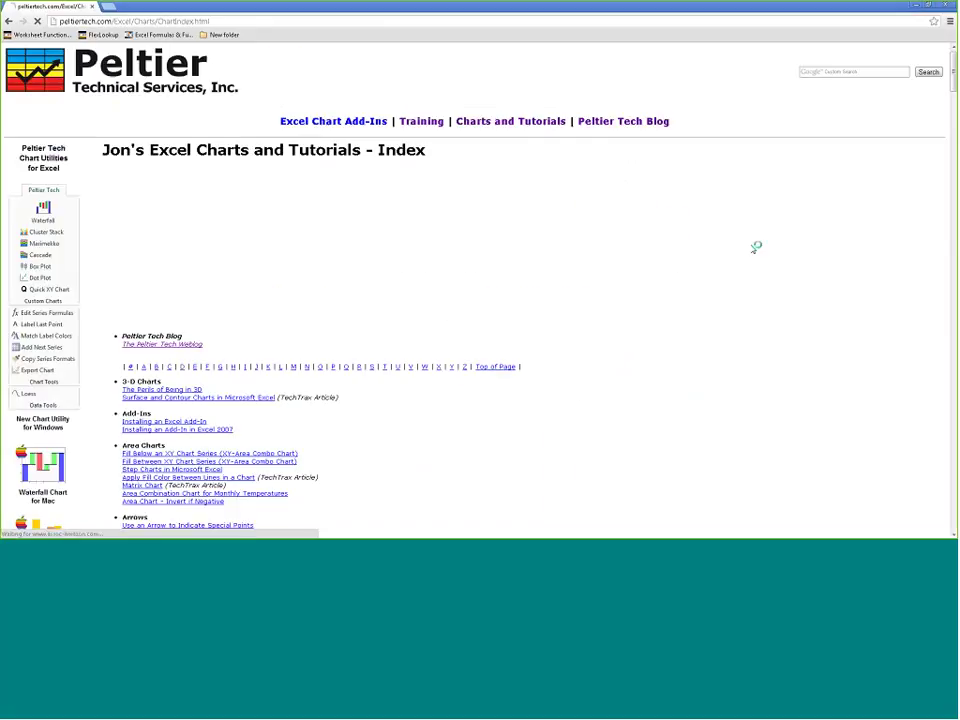
scroll(754, 248, "down", 5)
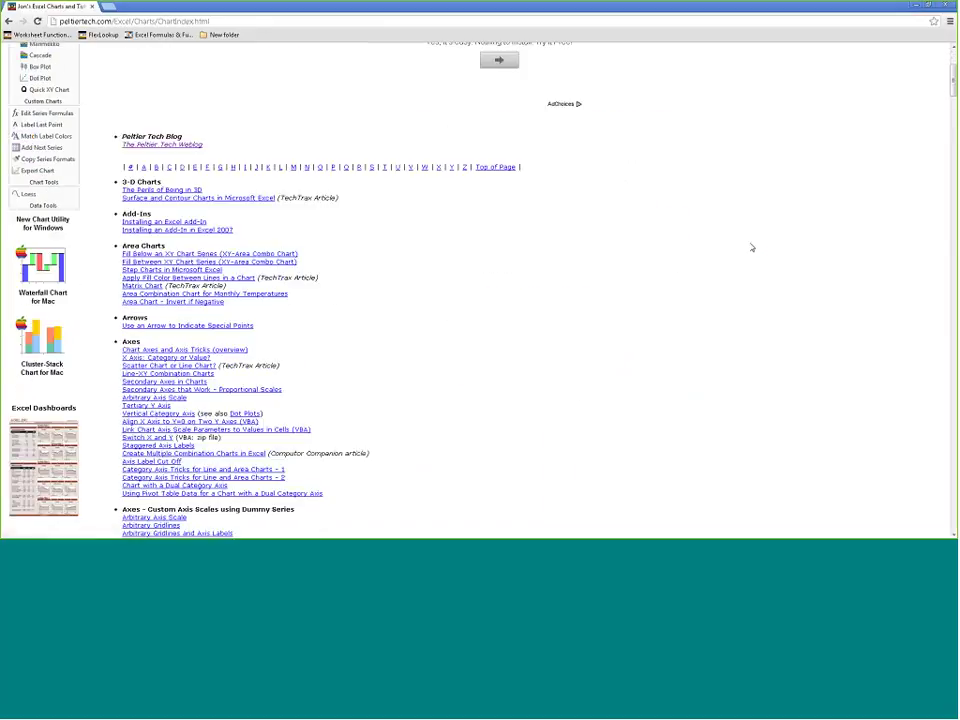
scroll(752, 247, "down", 6)
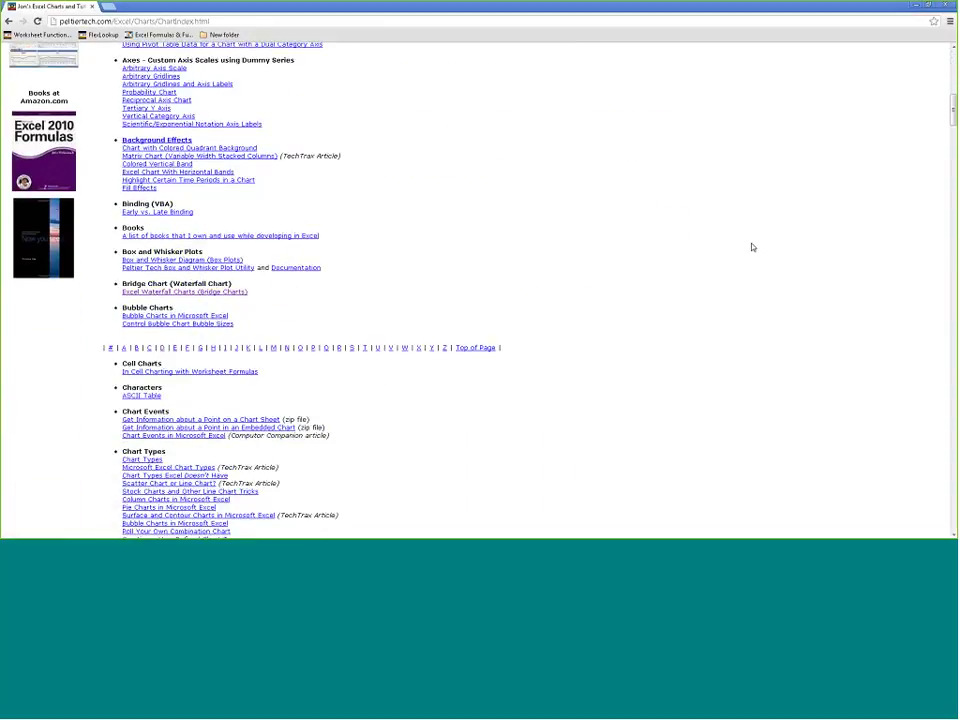
Go back through the visited pages to the CQG home page and open "CQG, RTD, and Microsoft Excel"
left_click(8, 21)
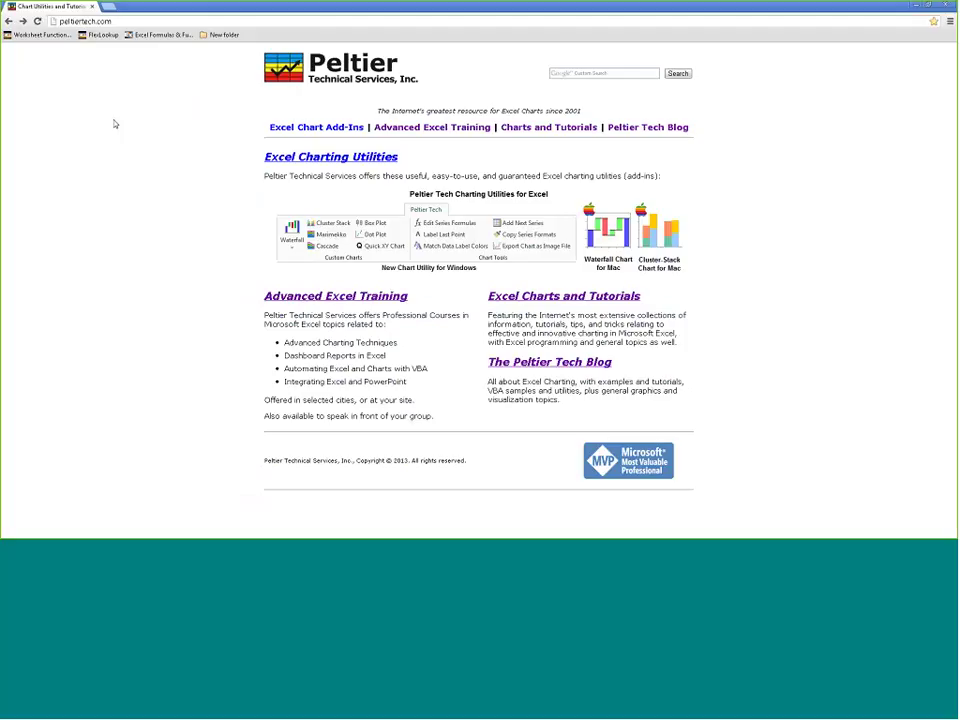
left_click(916, 5)
left_click(8, 20)
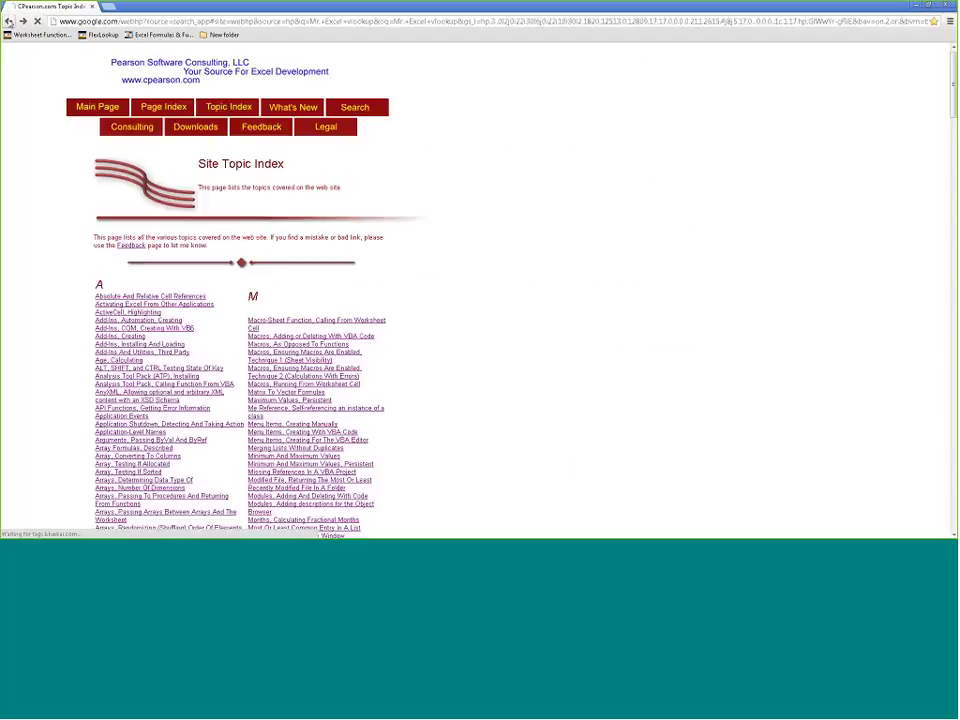
left_click(8, 21)
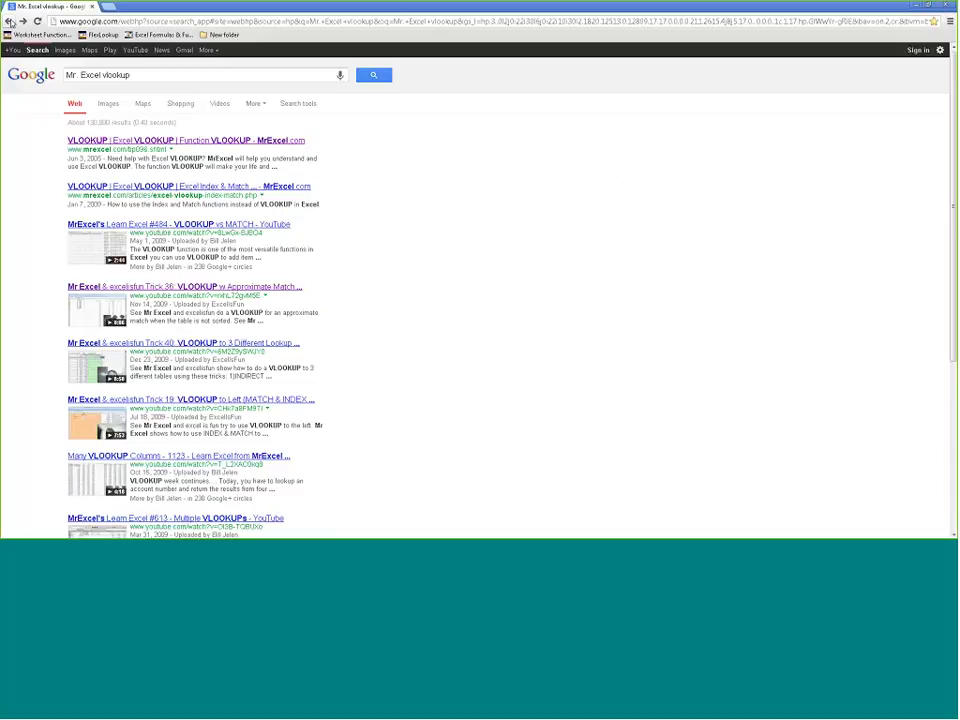
left_click(8, 21)
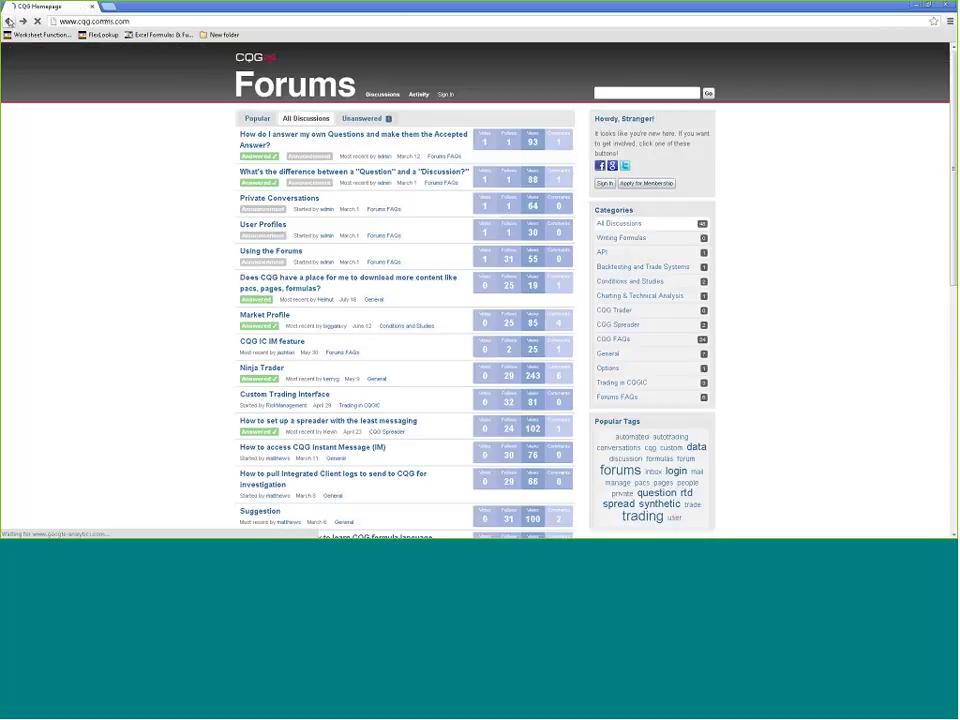
left_click(8, 21)
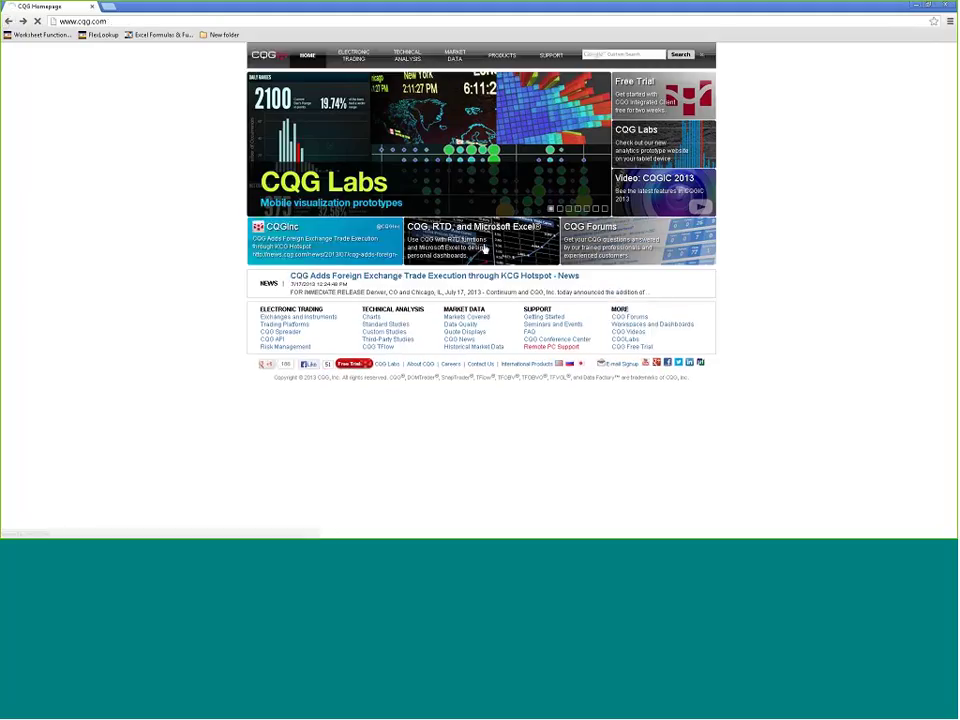
left_click(481, 248)
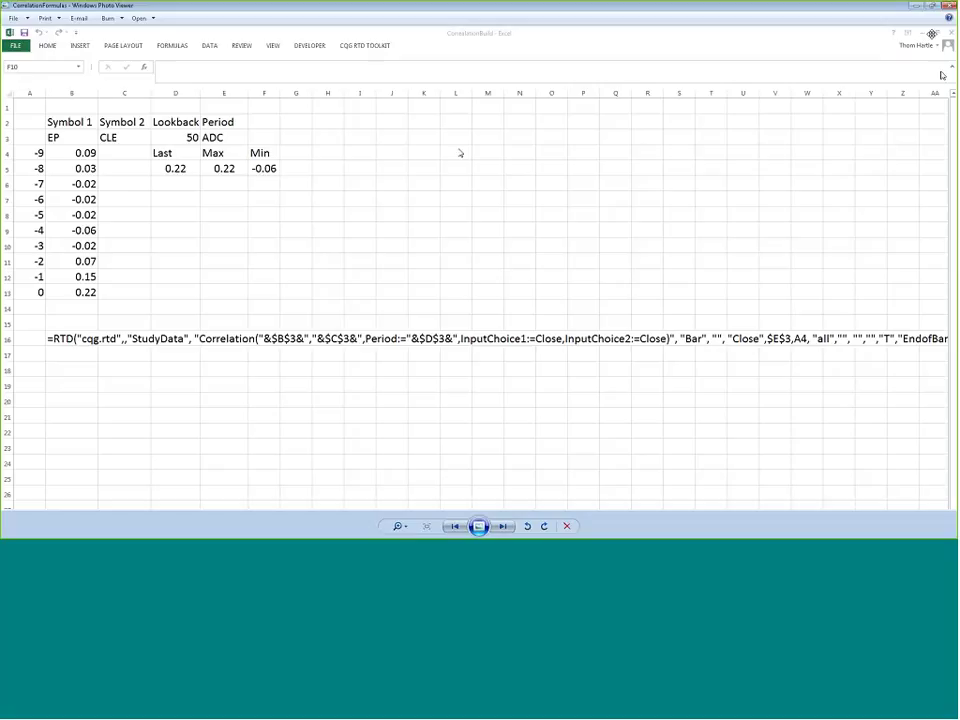
Close the CorrelationFormulas image and add five 5-minute EP bars with Open, High, Low and Close, without Time, from G1 in the CorrelationBuild workbook
key("alt+F4")
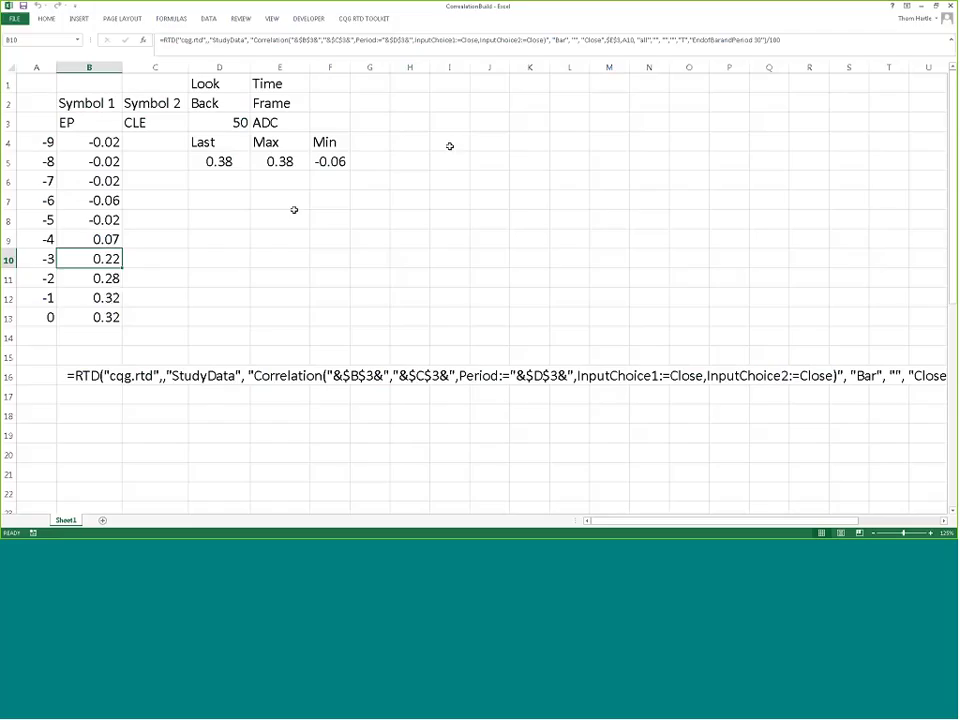
left_click(369, 90)
left_click(366, 19)
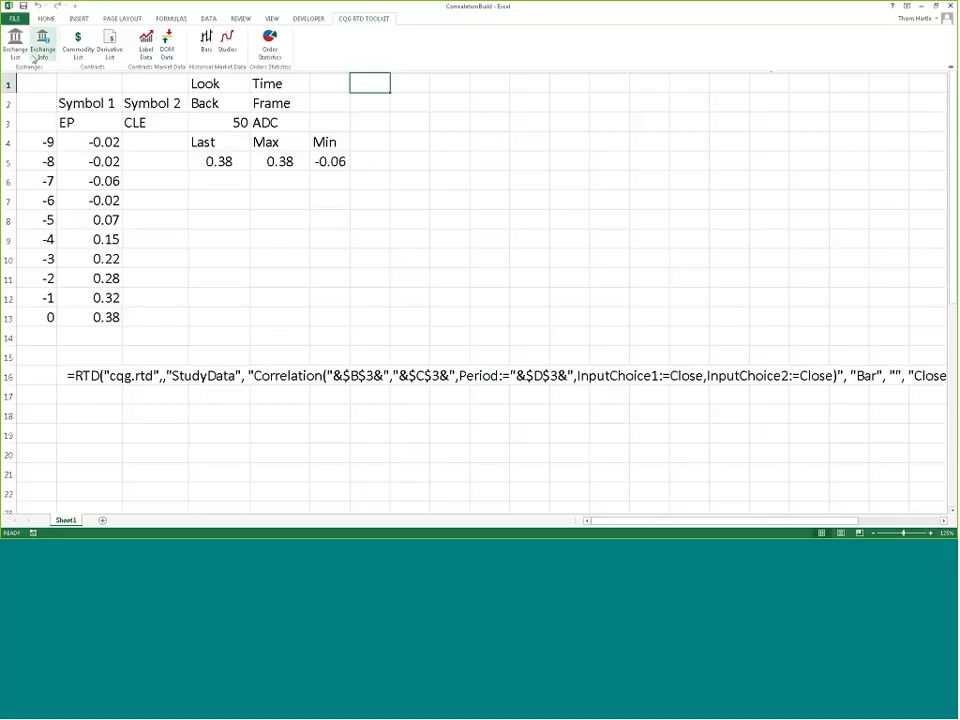
left_click(212, 42)
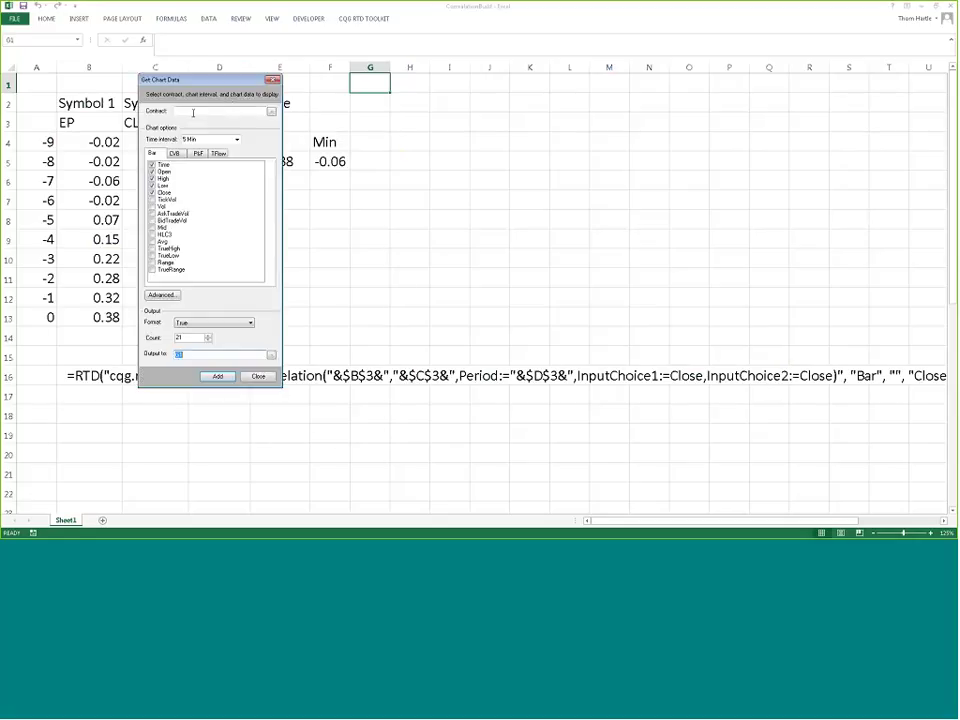
left_click(193, 113)
type("EP")
key("Tab")
left_click_drag(200, 339, 161, 339)
type("5")
left_click(219, 377)
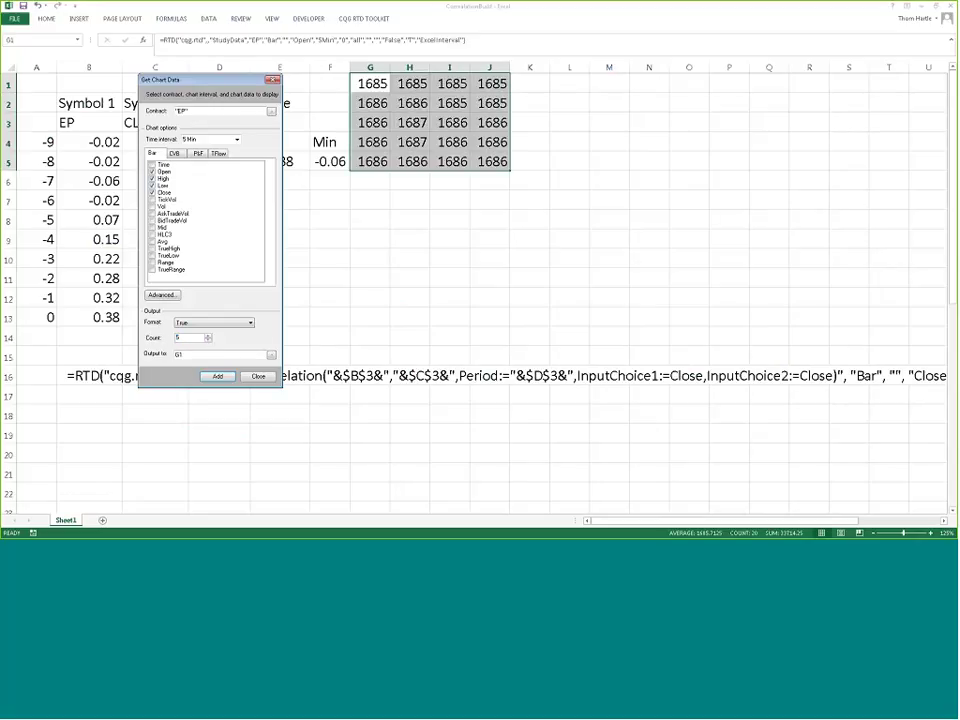
left_click(258, 376)
Examine the RTD formulas in the inserted EP price block G1:J5
left_click(449, 219)
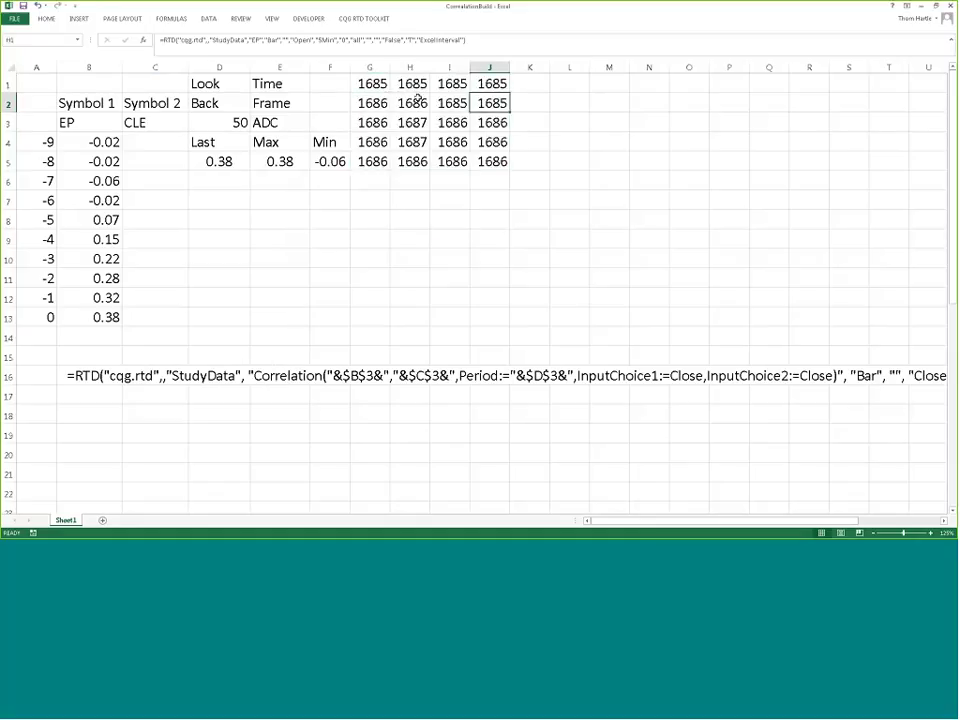
left_click(382, 84)
left_click_drag(382, 84, 484, 140)
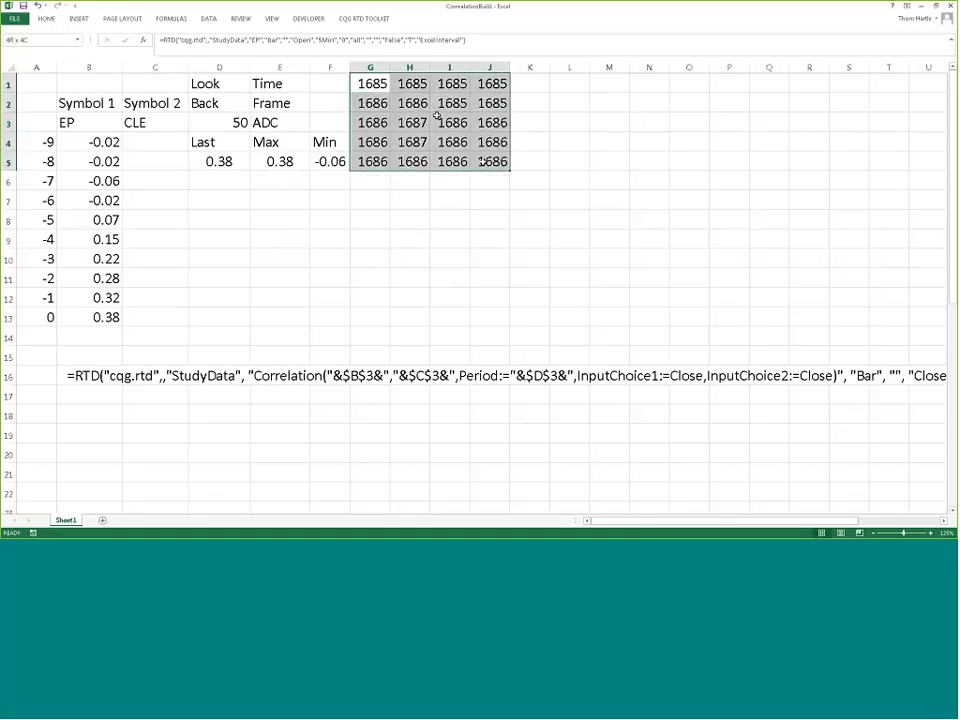
left_click(372, 258)
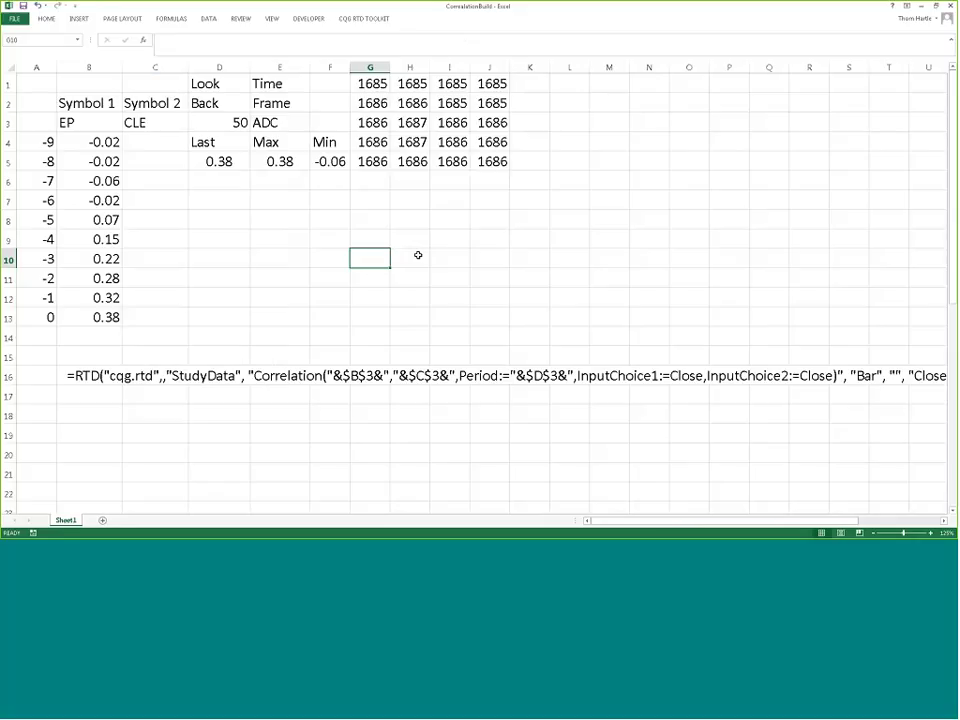